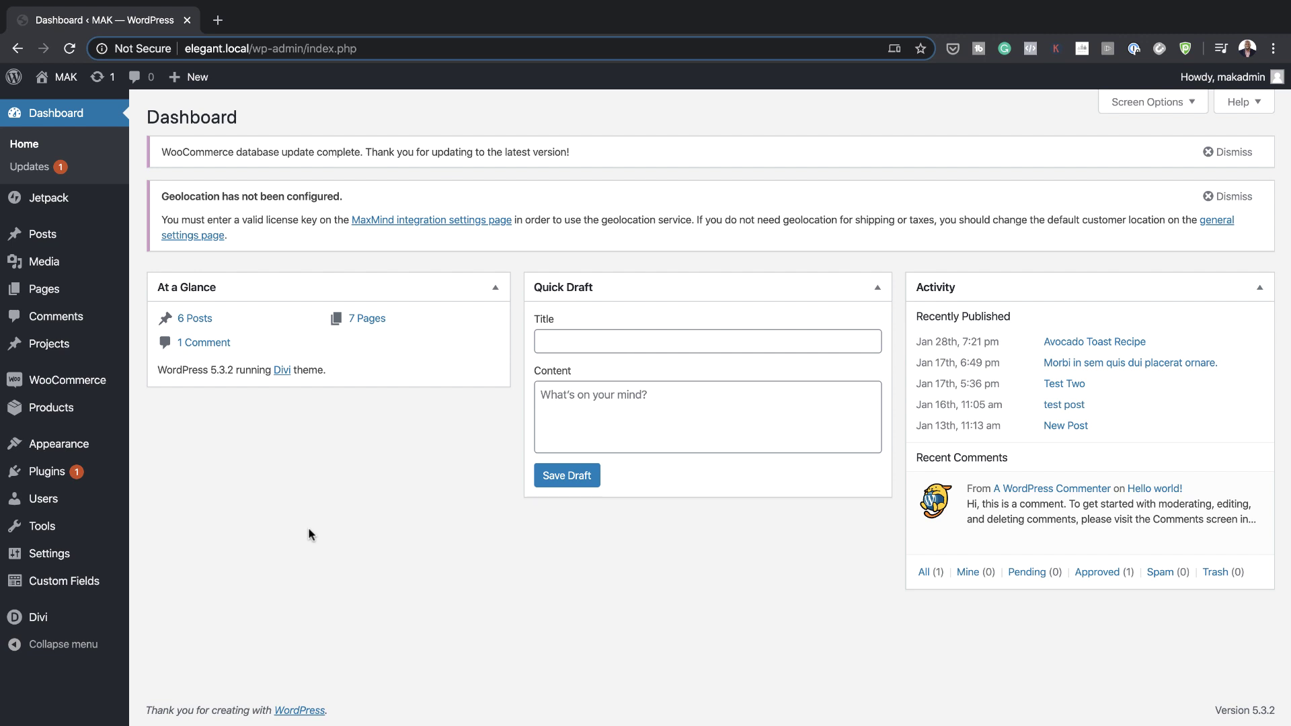
Open the Divi Theme Builder and start building a global header from scratch, dismissing the row insertion dialog
mouse_move(74, 623)
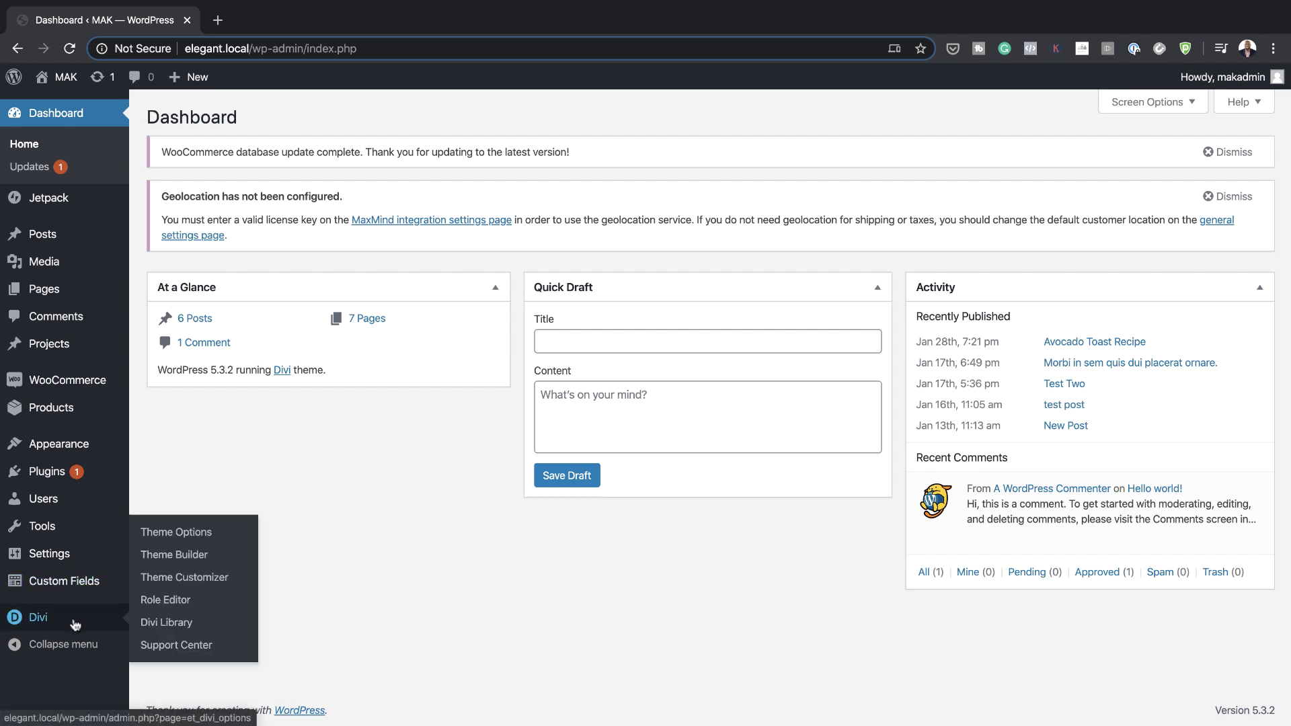
left_click(184, 556)
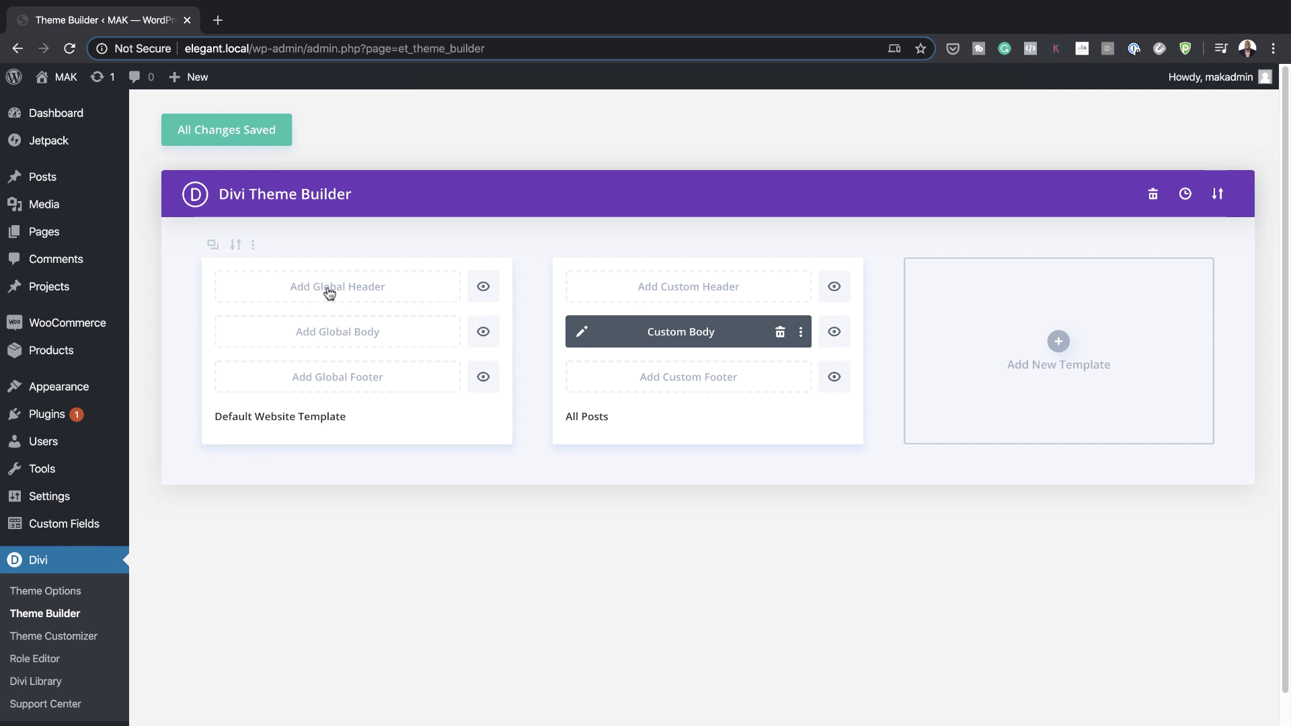
left_click(326, 291)
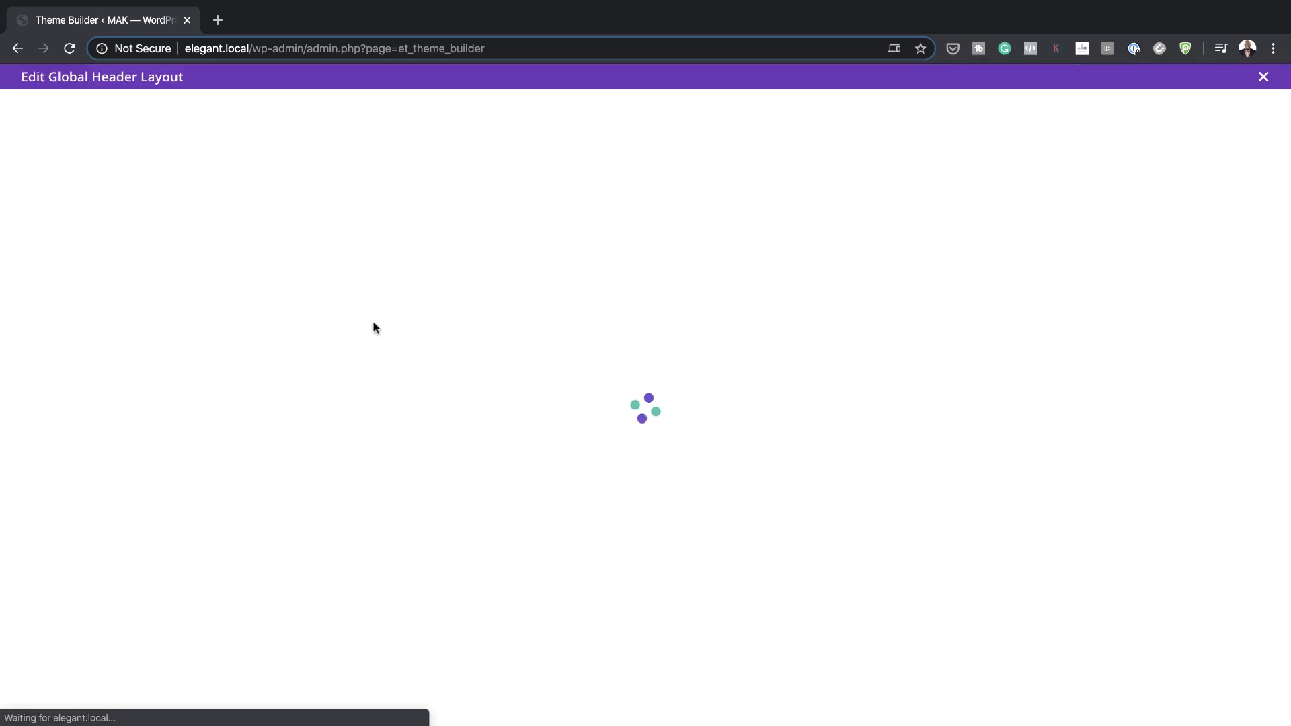
left_click(389, 423)
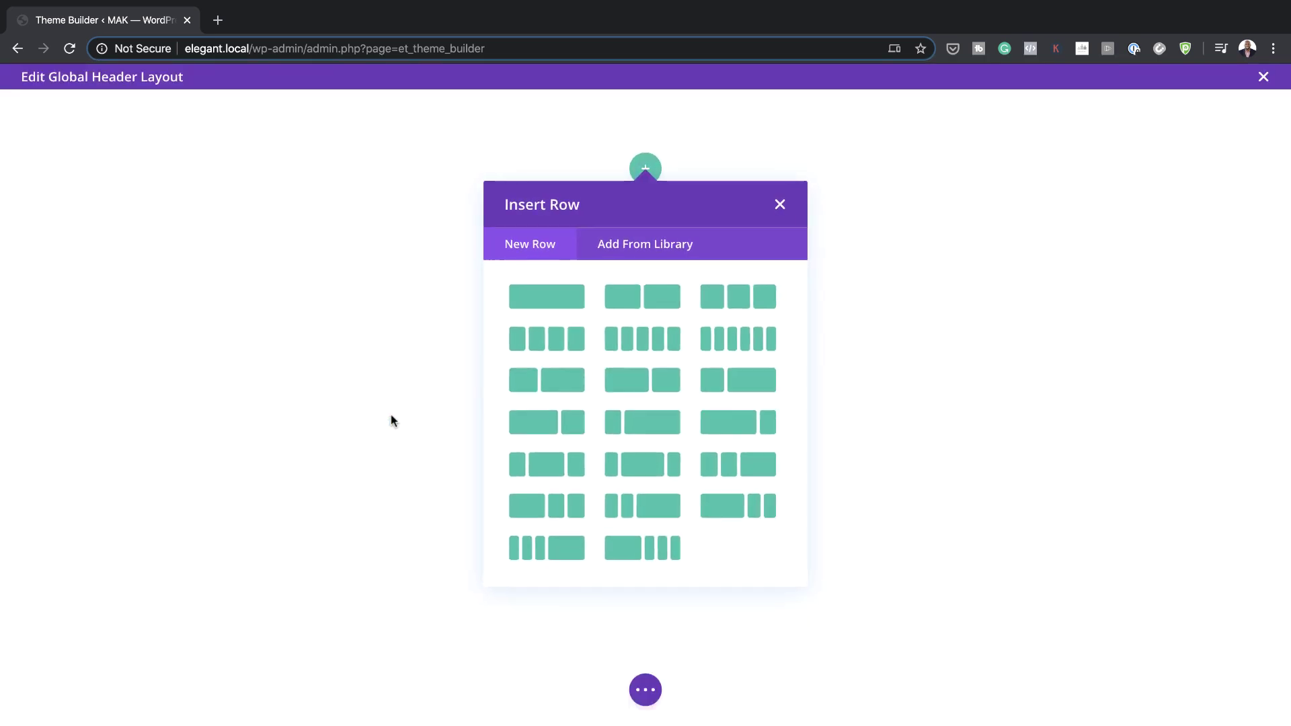
left_click(779, 205)
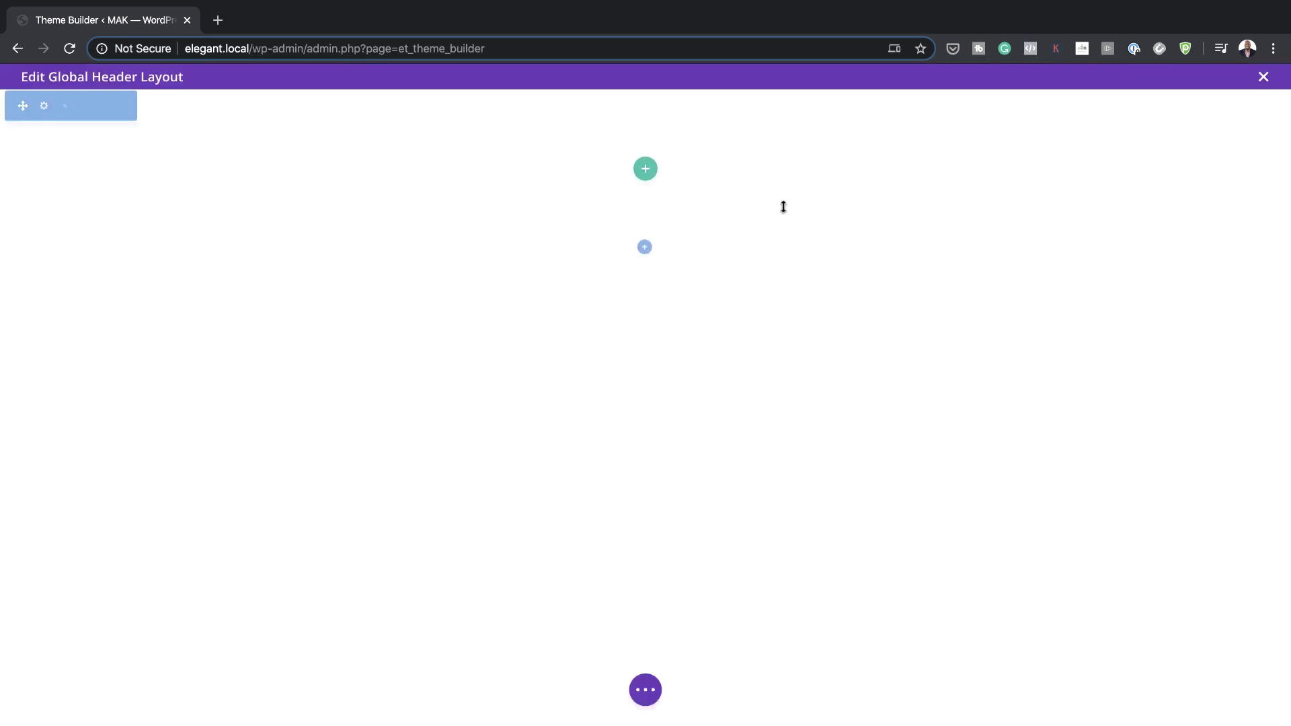
Set the header section's top and bottom padding to 0px with the two values linked
left_click(42, 107)
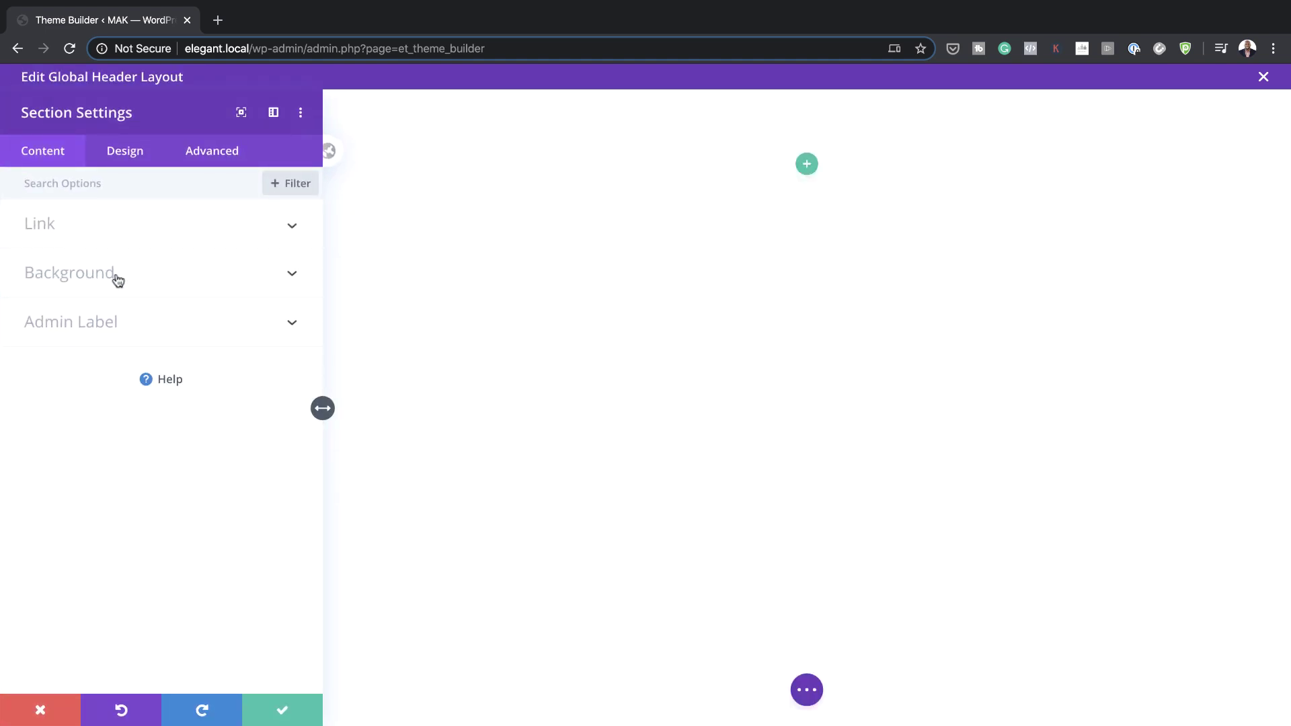
left_click(126, 156)
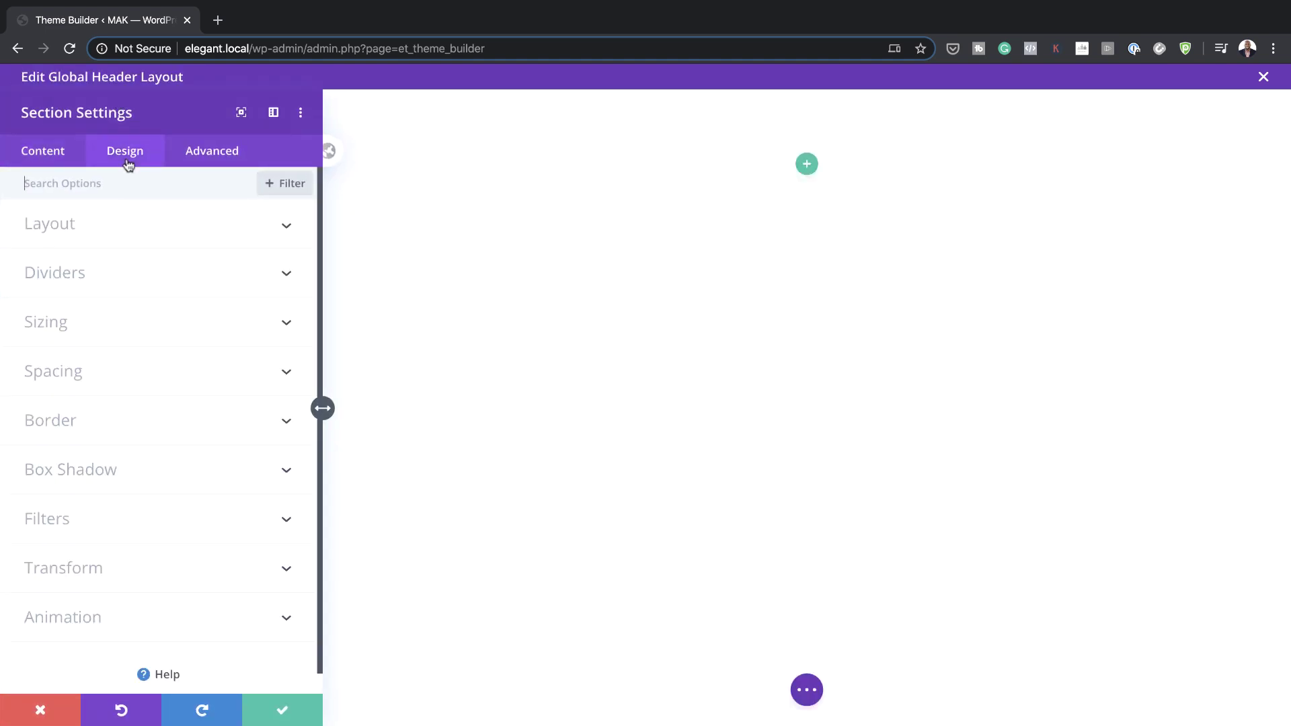
left_click(80, 372)
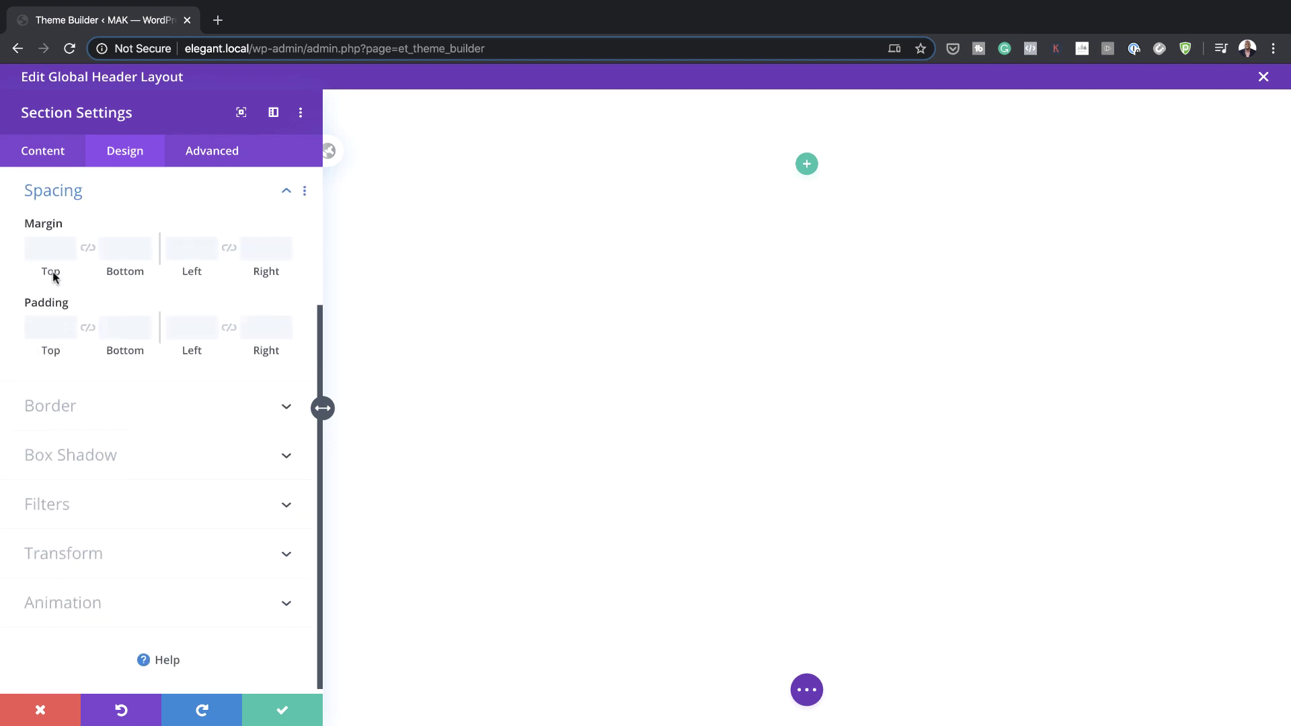
left_click(34, 330)
type("0")
left_click(88, 329)
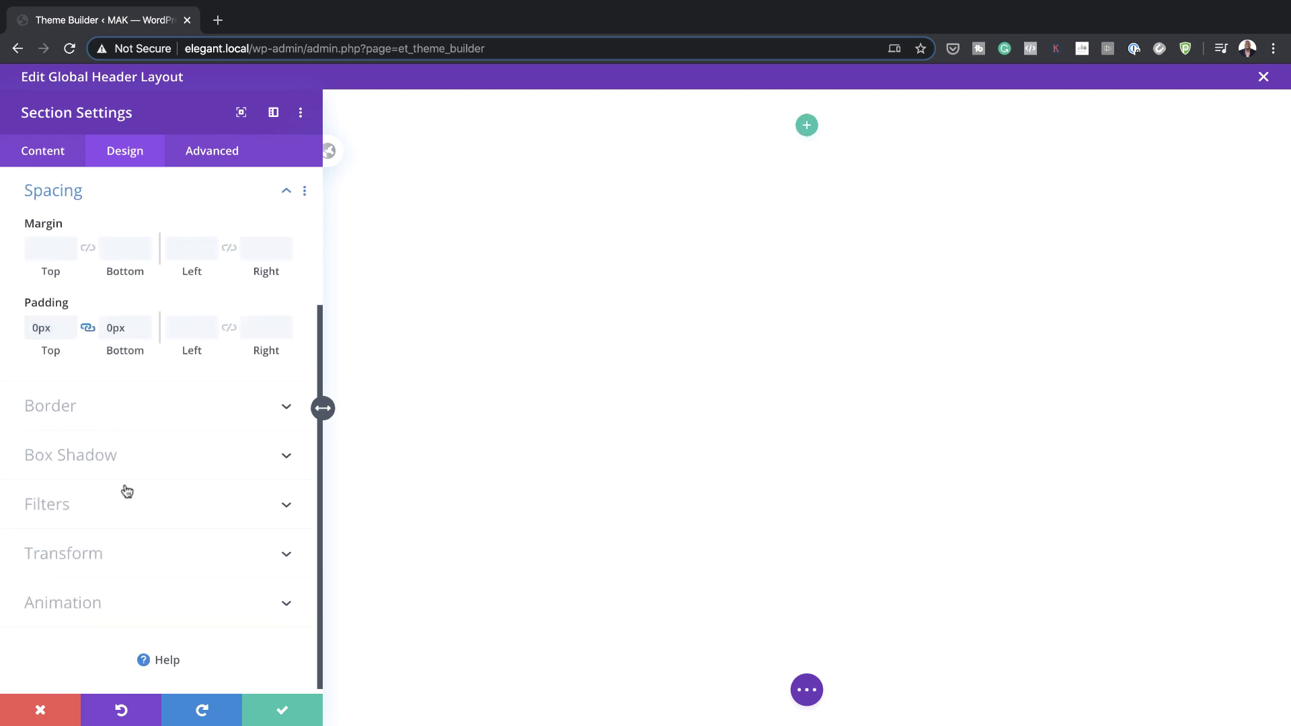
Give the header section the first box shadow preset and set its blur strength to 80px
left_click(123, 456)
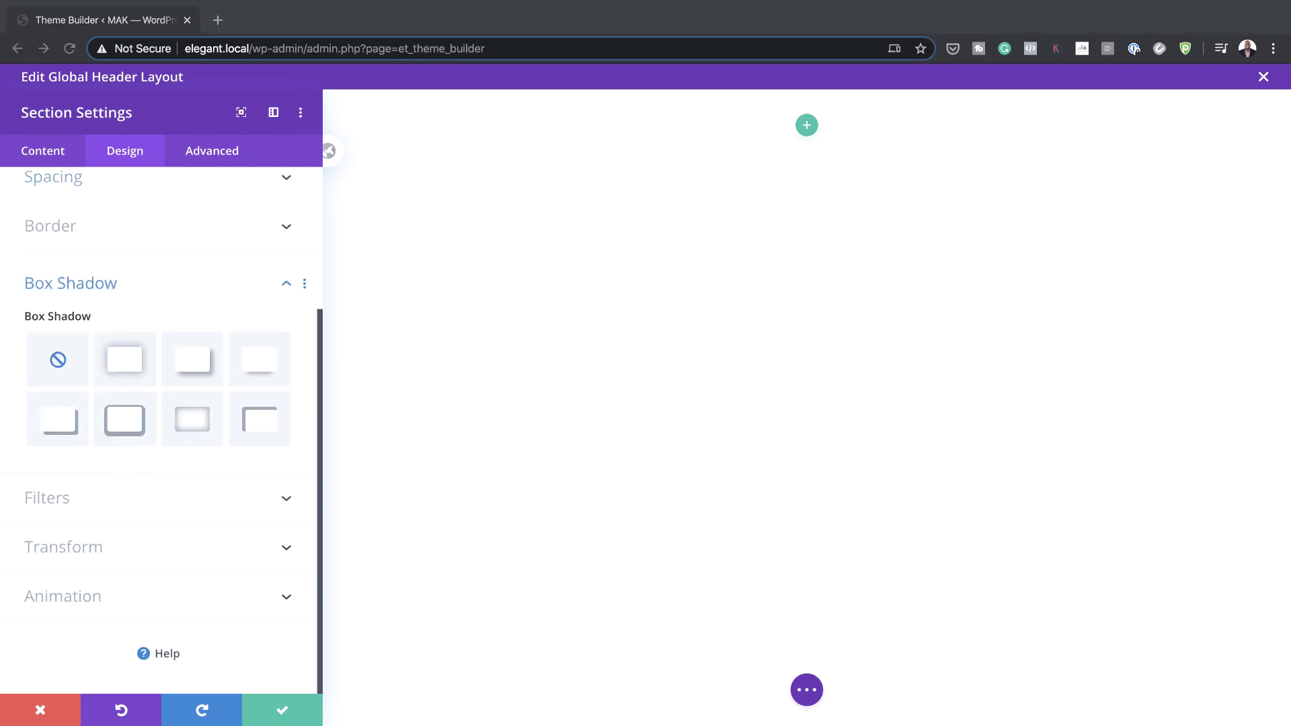
left_click(127, 363)
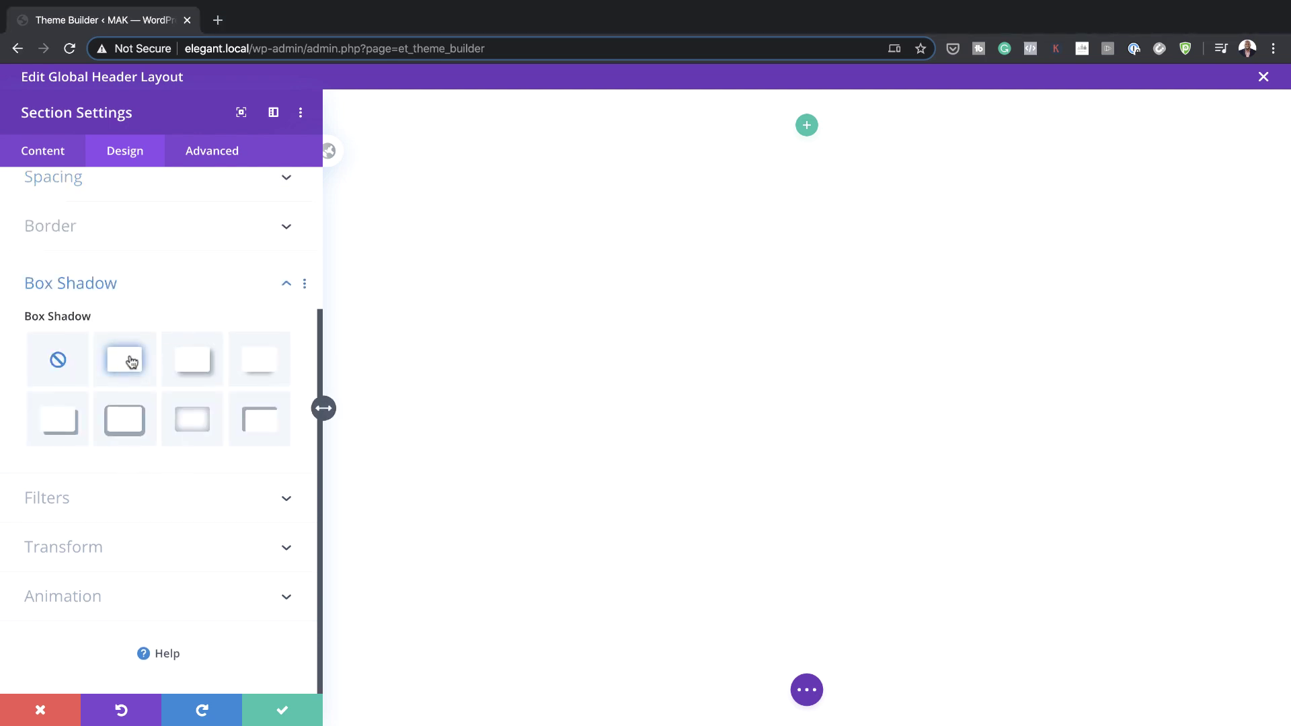
scroll(170, 518, "down", 1)
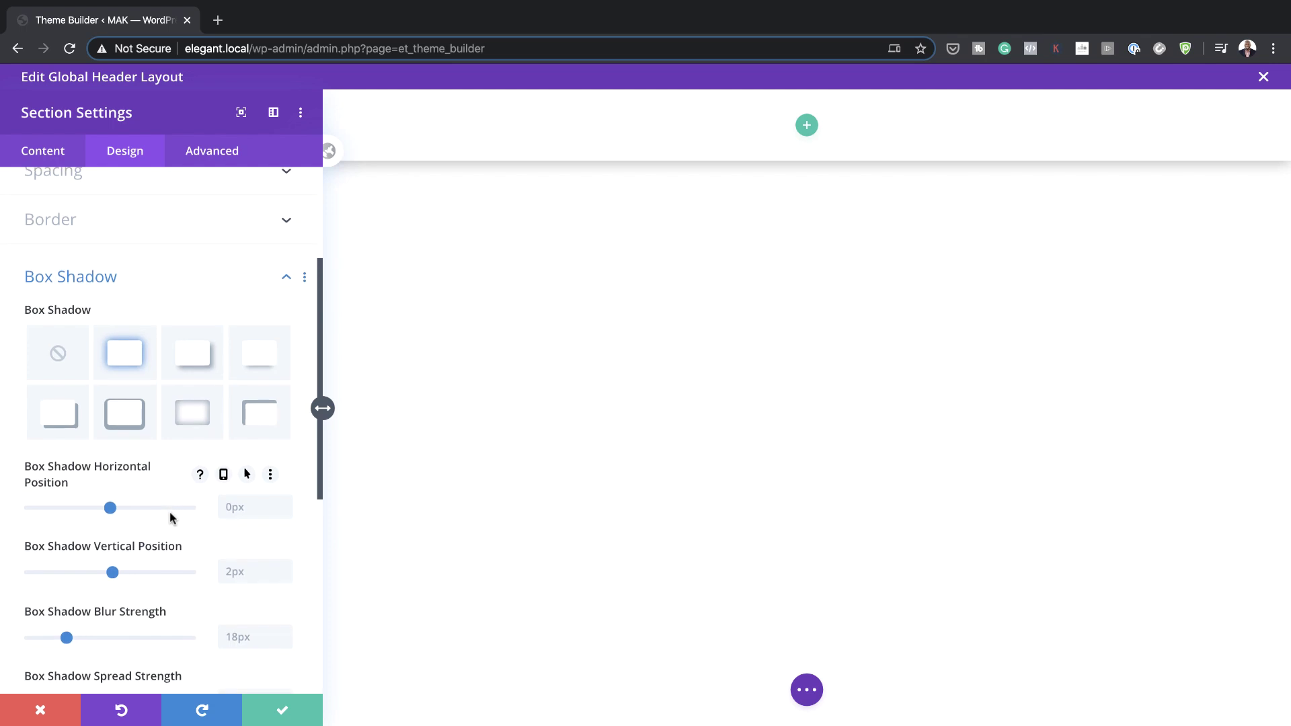
scroll(170, 518, "down", 1)
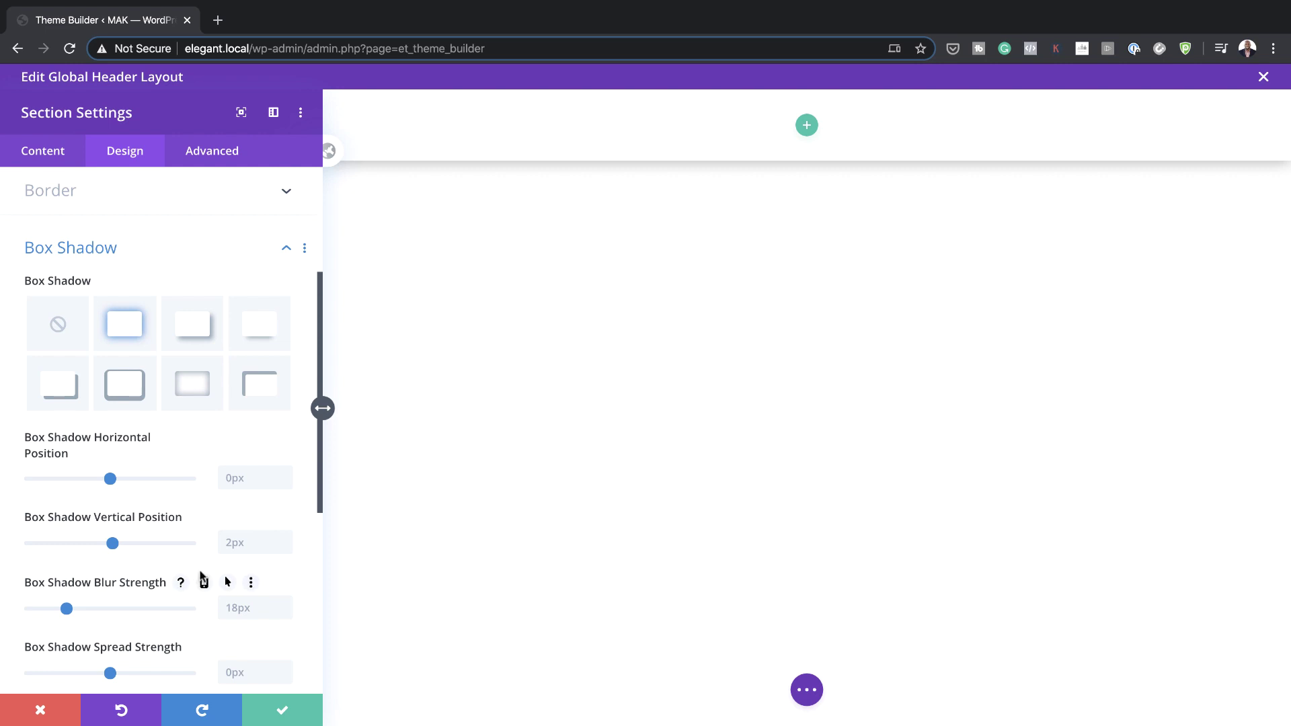
scroll(200, 571, "down", 3)
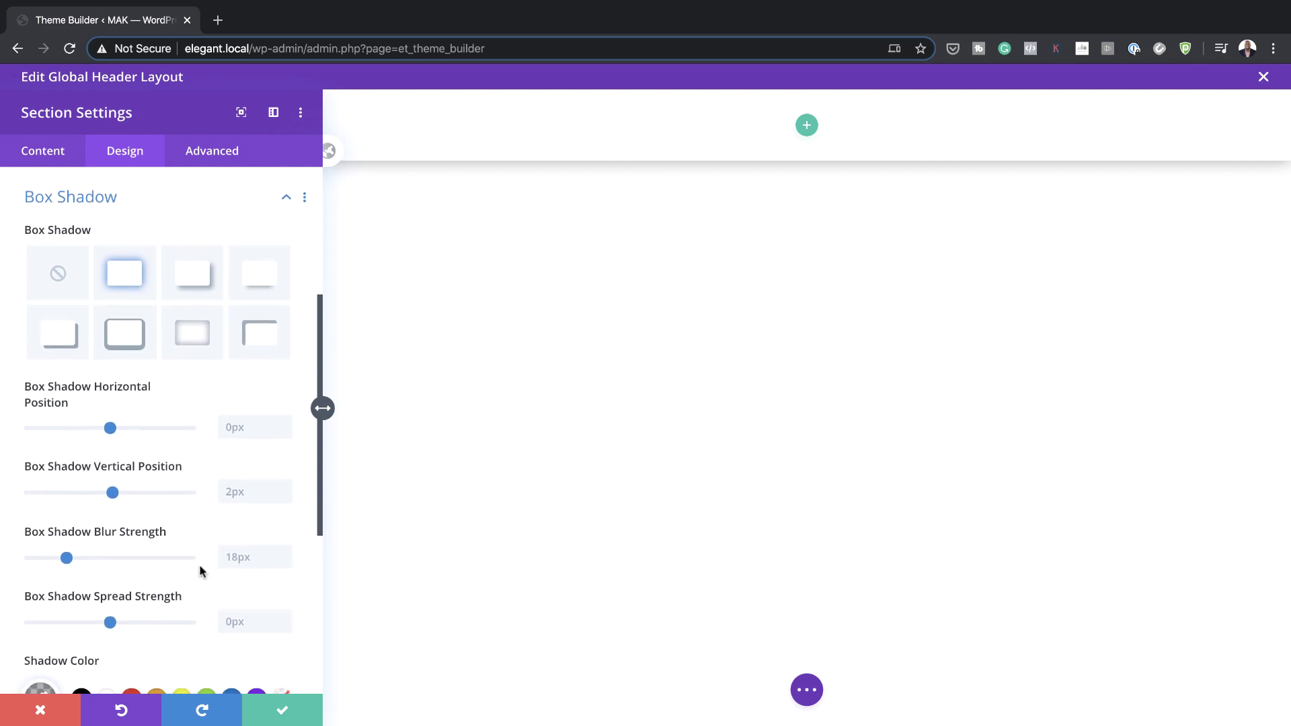
left_click(237, 431)
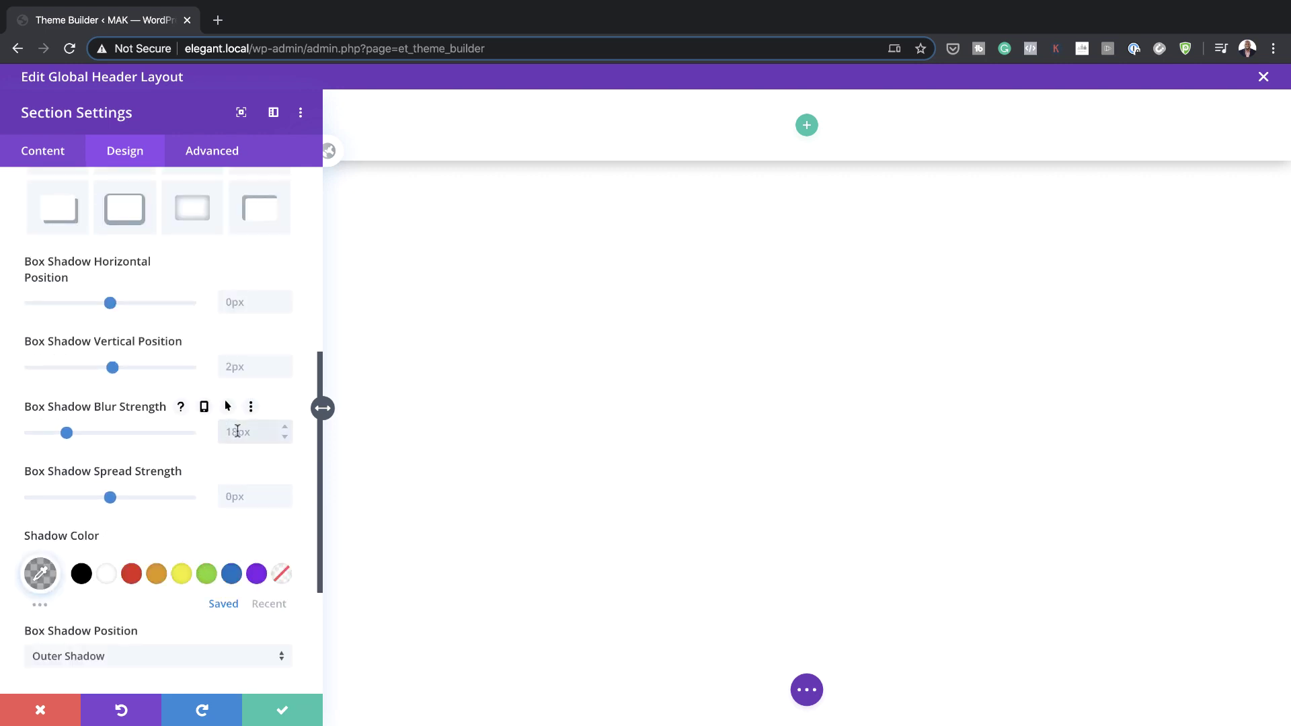
type("80")
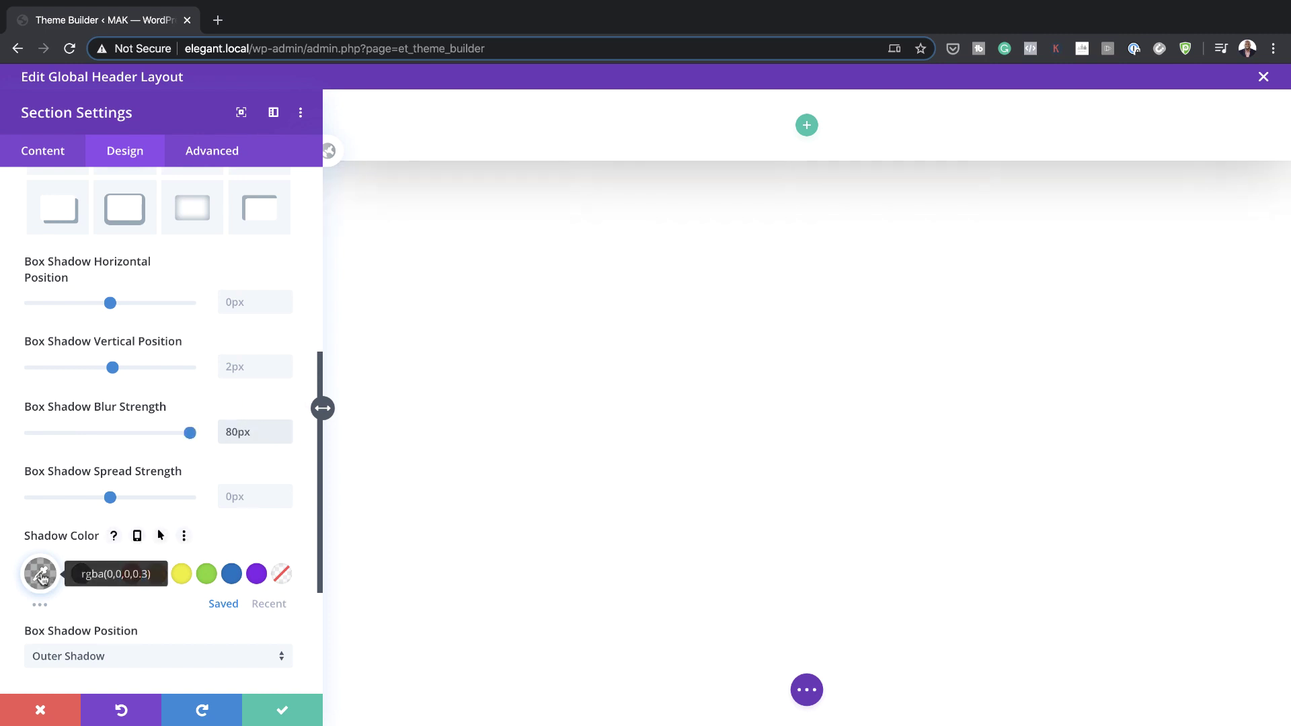
Set the section's shadow color to rgba(13,60,236,0.24)
left_click(40, 575)
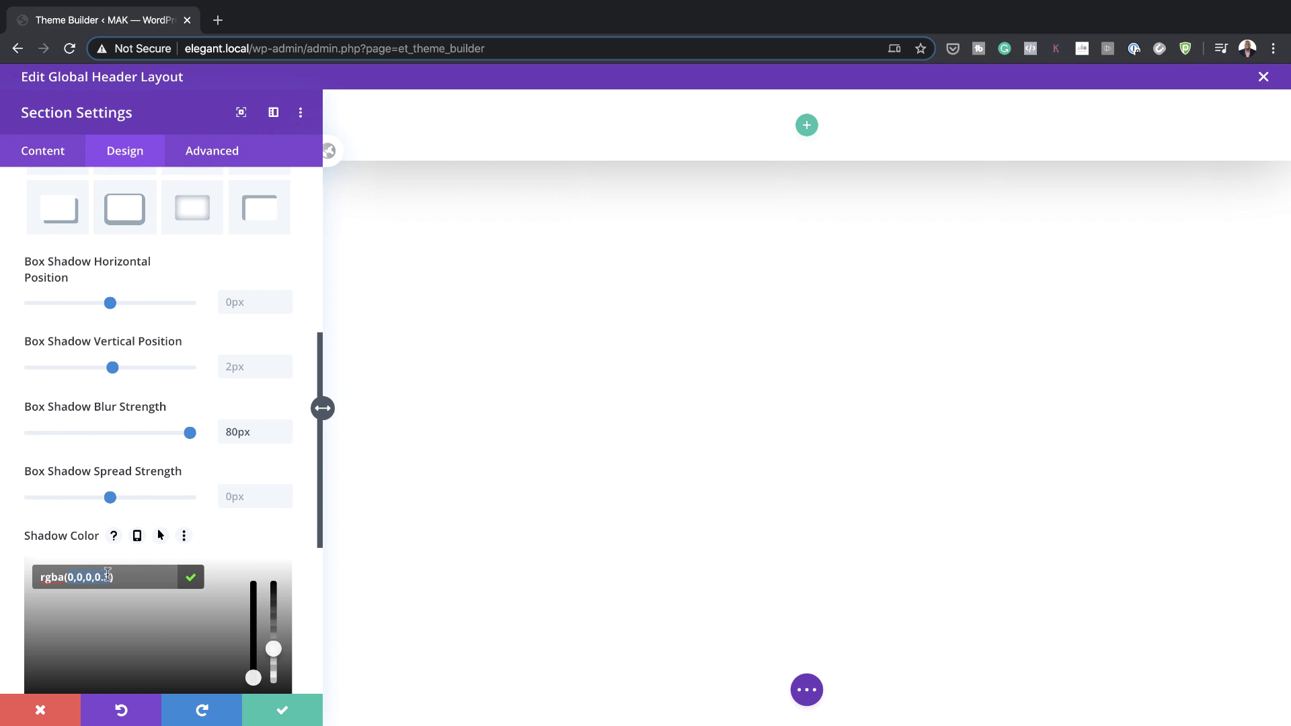
type("13,60,236,0.24")
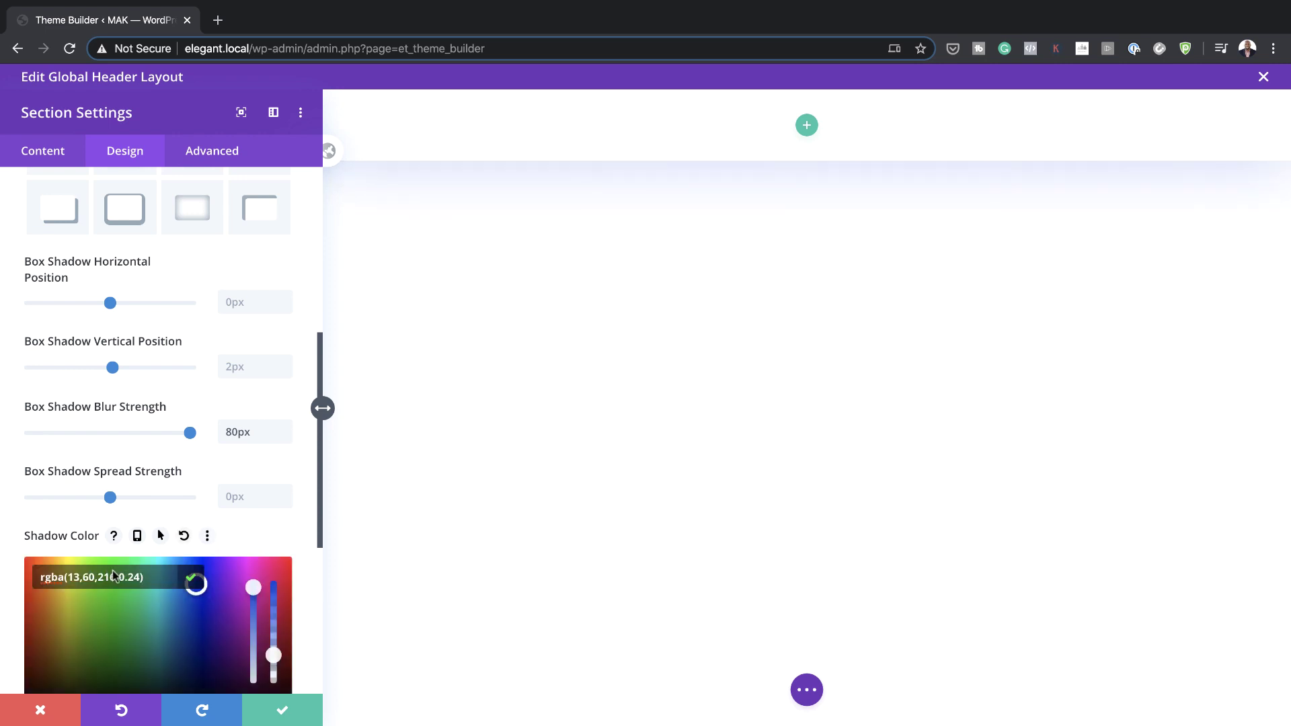
left_click(276, 542)
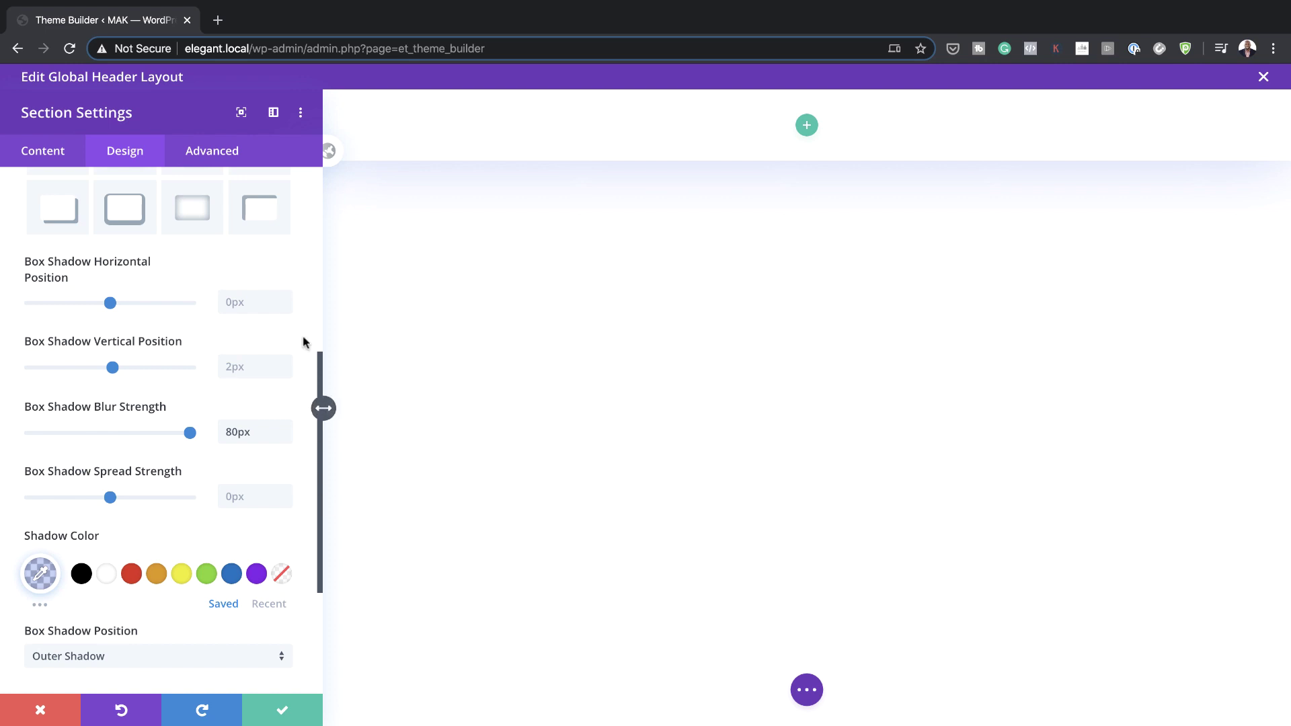
Set the header section's Z index to 999 and save the section settings
left_click(229, 154)
left_click(109, 326)
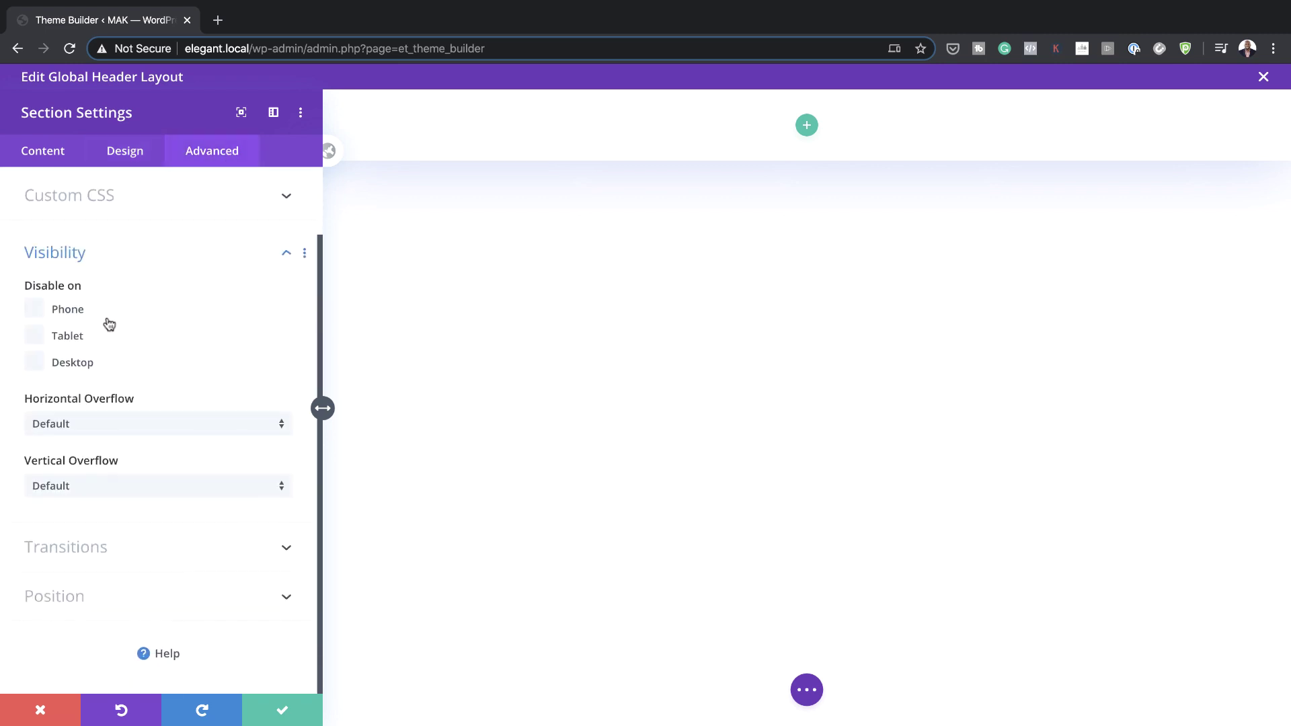
left_click(91, 599)
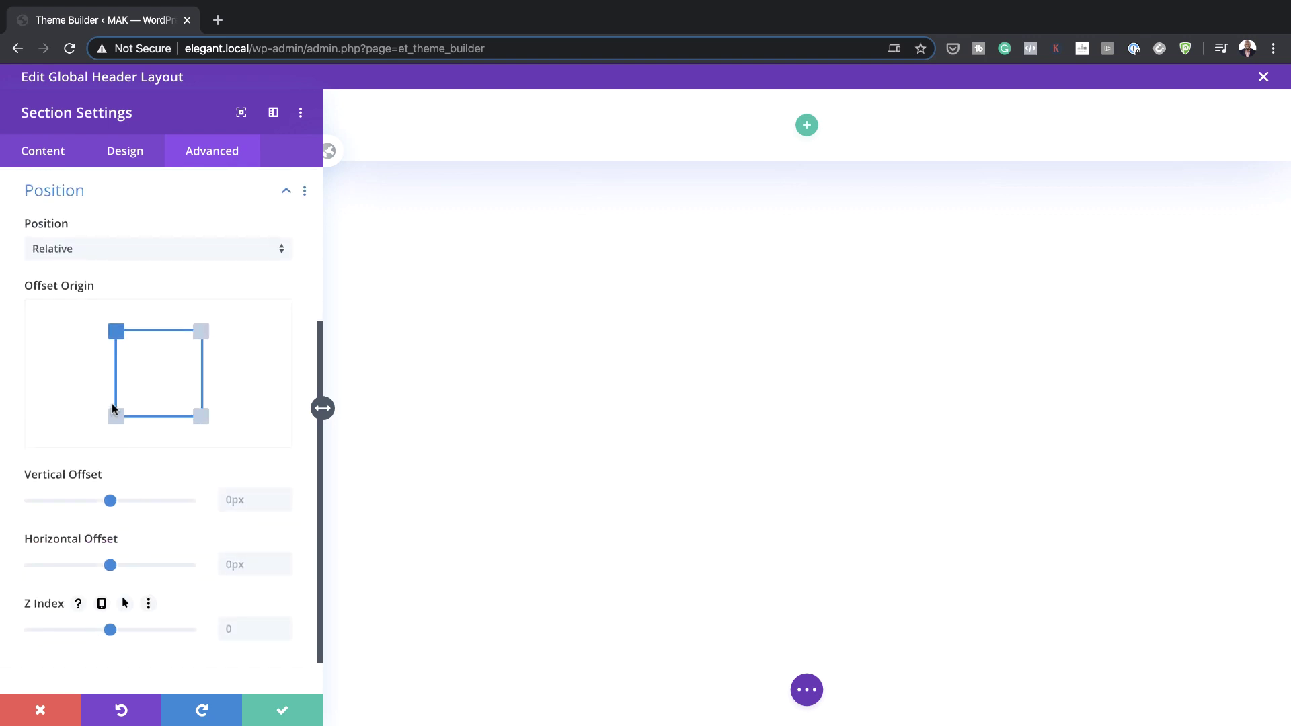
left_click_drag(111, 630, 214, 648)
double_click(254, 629)
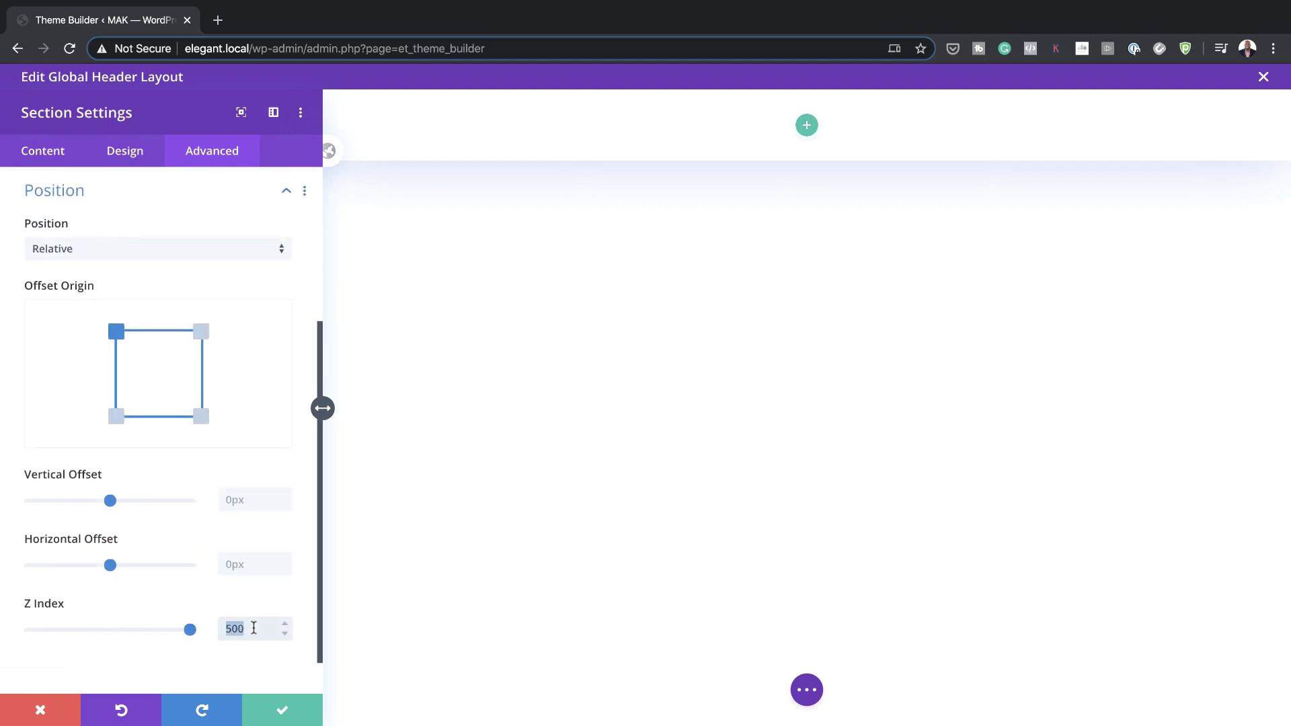
type("999")
mouse_move(256, 600)
left_click(284, 709)
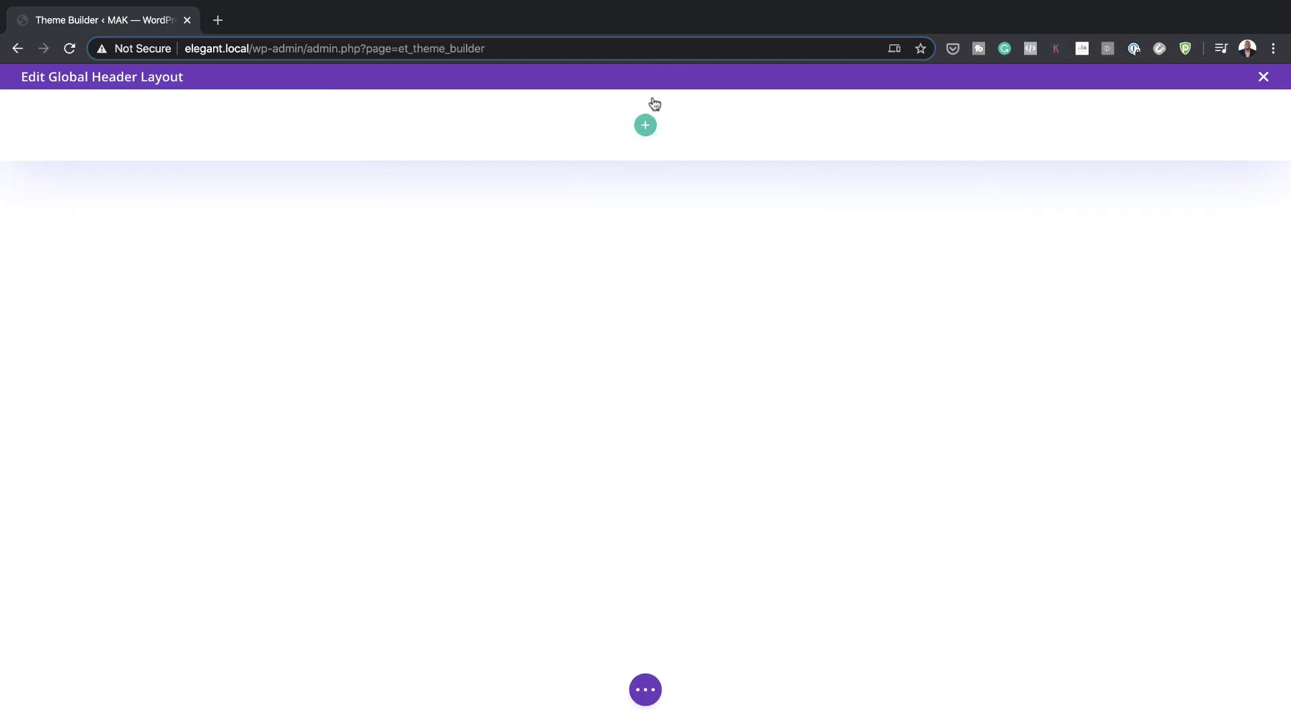
Insert a three-column row with one half and two quarter columns, without adding a module
left_click(646, 126)
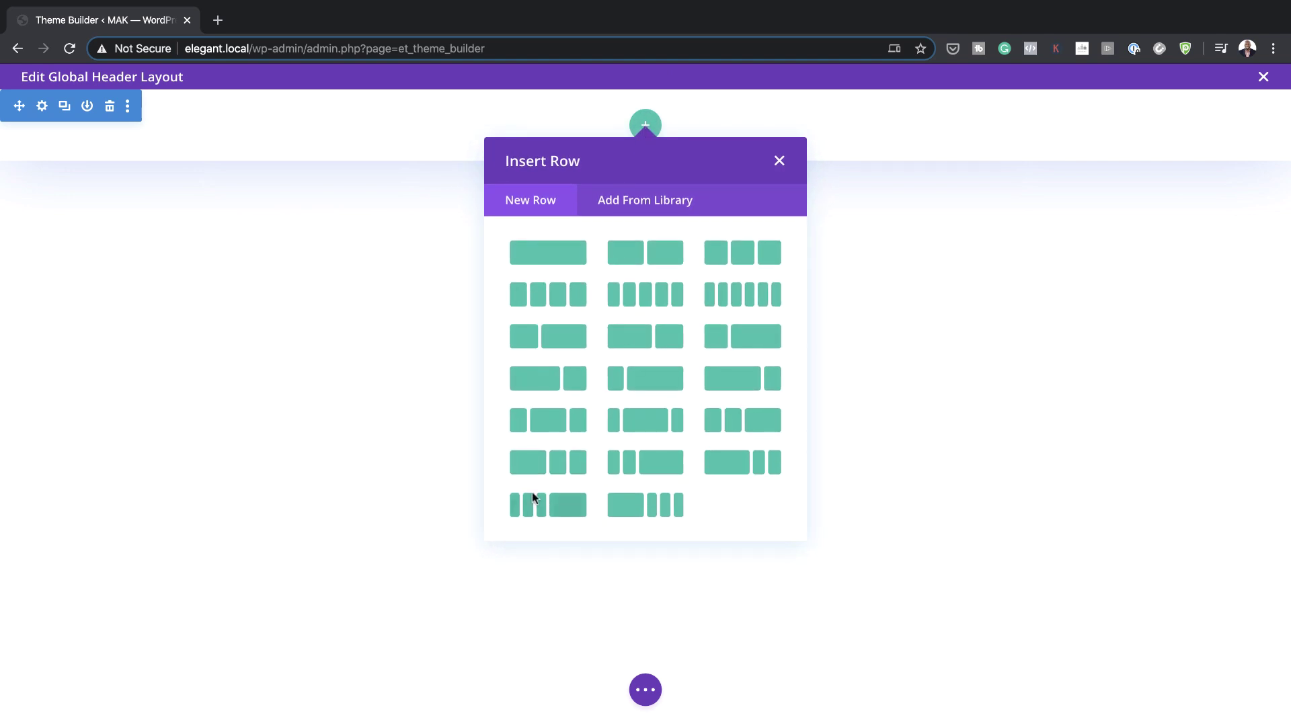
left_click(534, 471)
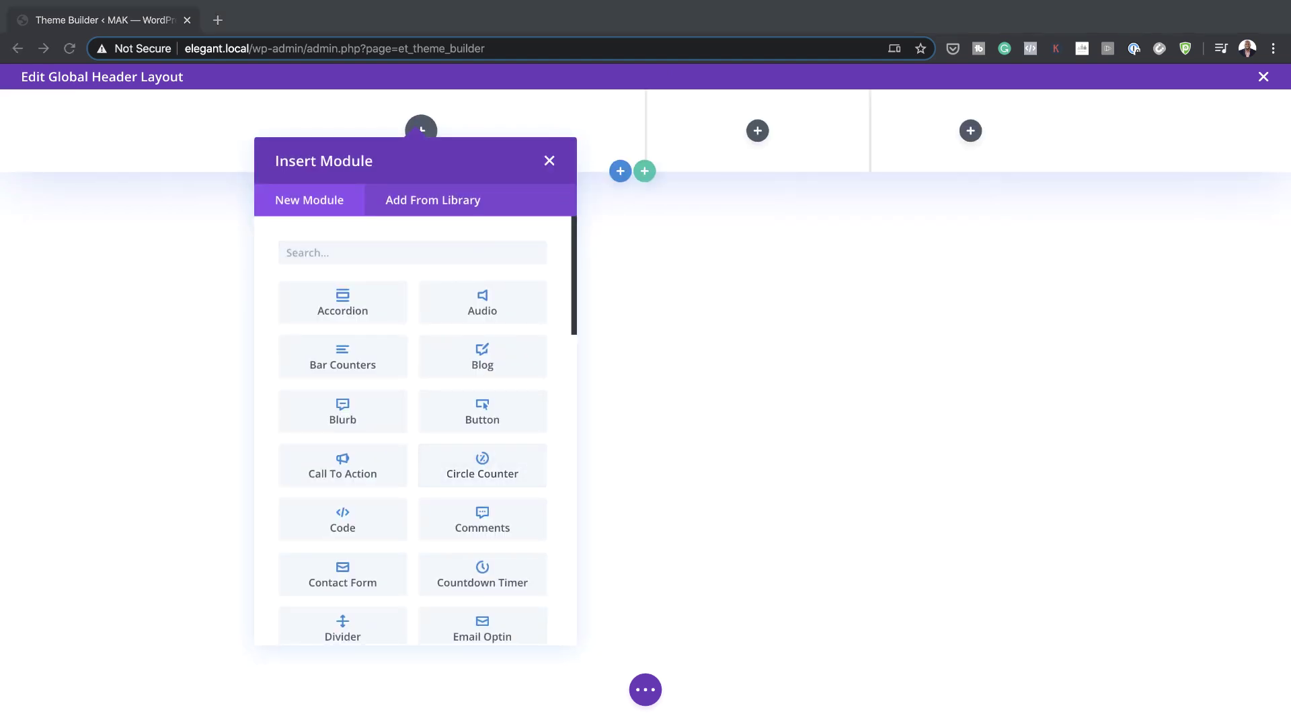
left_click(550, 163)
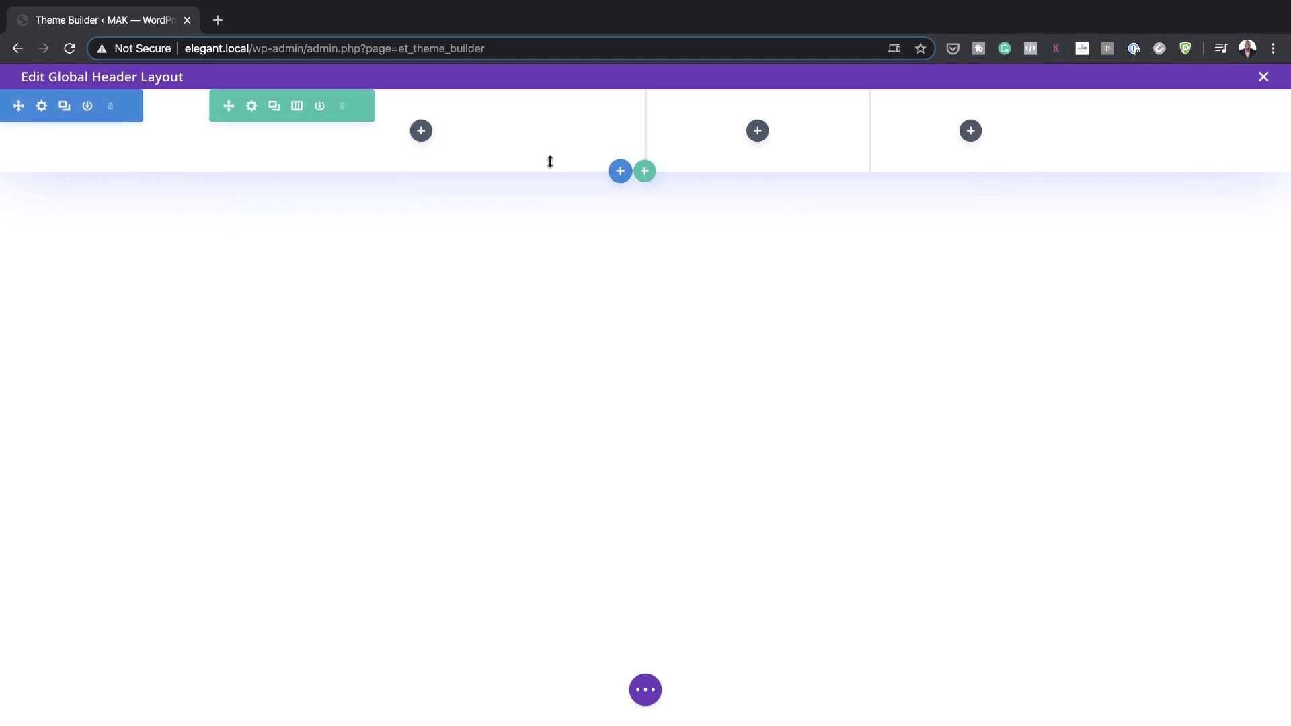
Enable a custom gutter width of 1 and equalized column heights for the header row
left_click(253, 105)
left_click(123, 150)
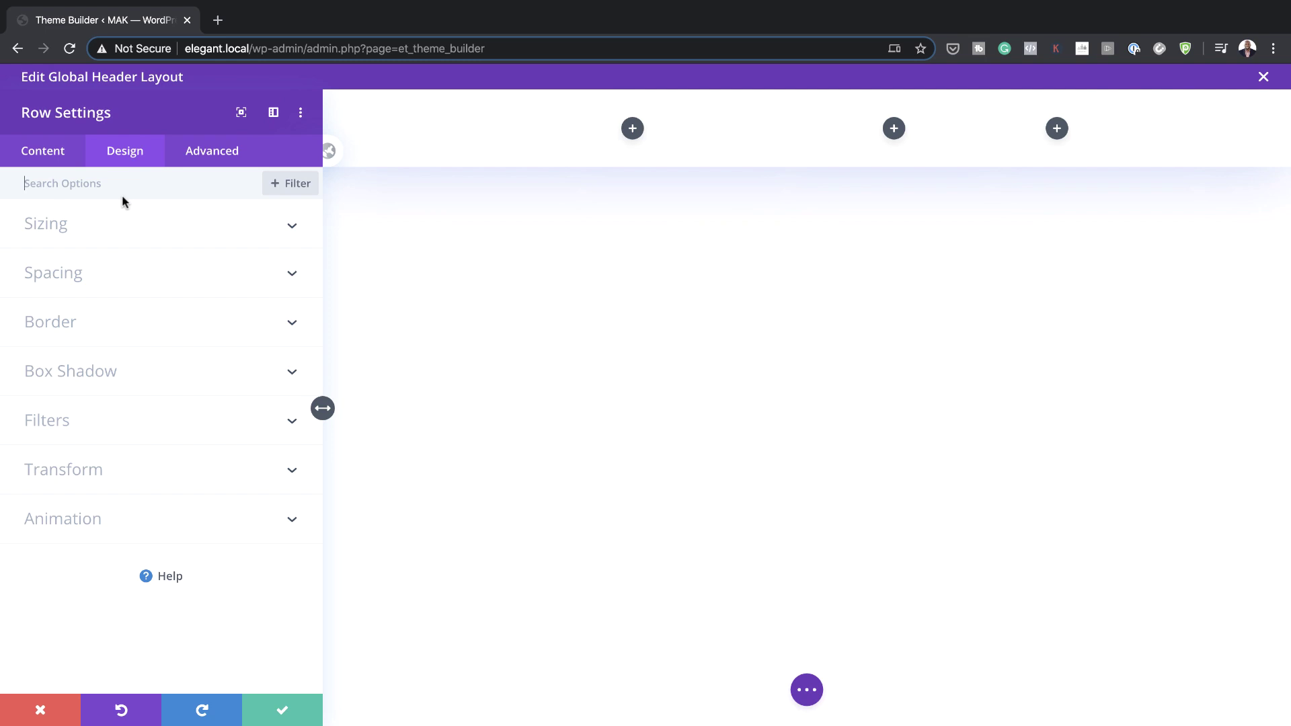
left_click(88, 234)
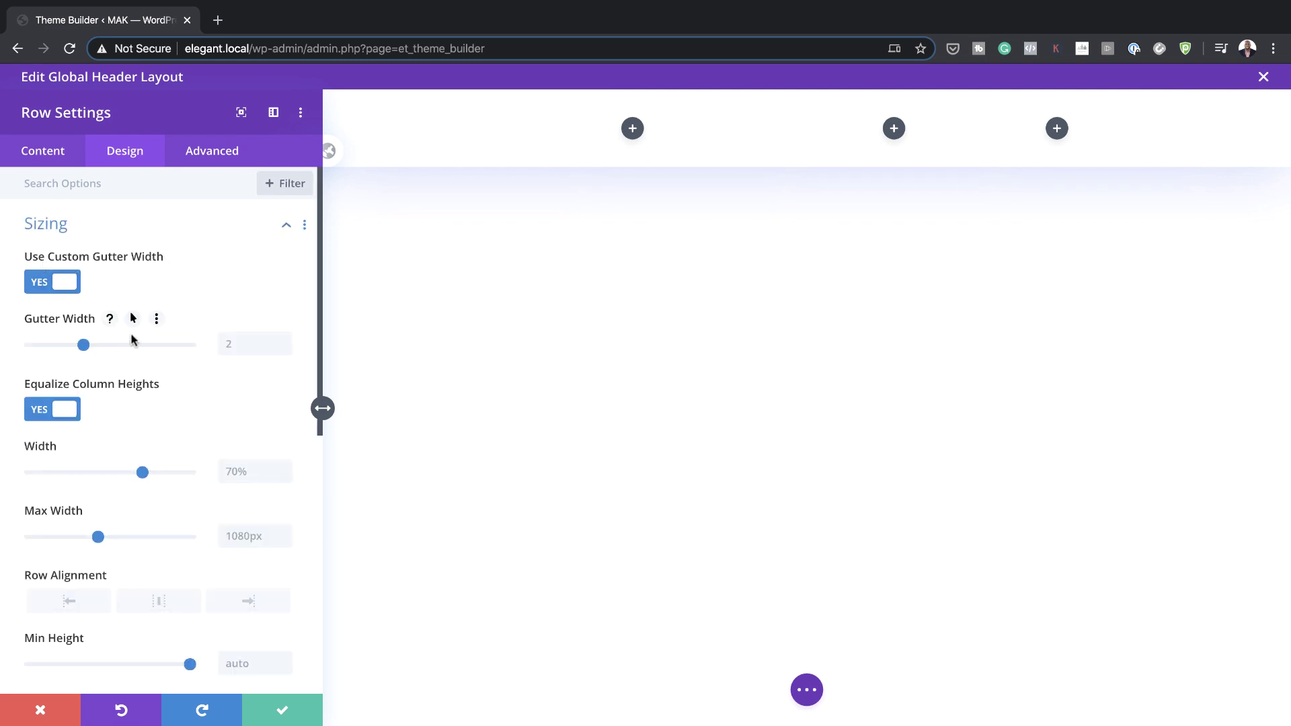
left_click_drag(83, 345, 29, 345)
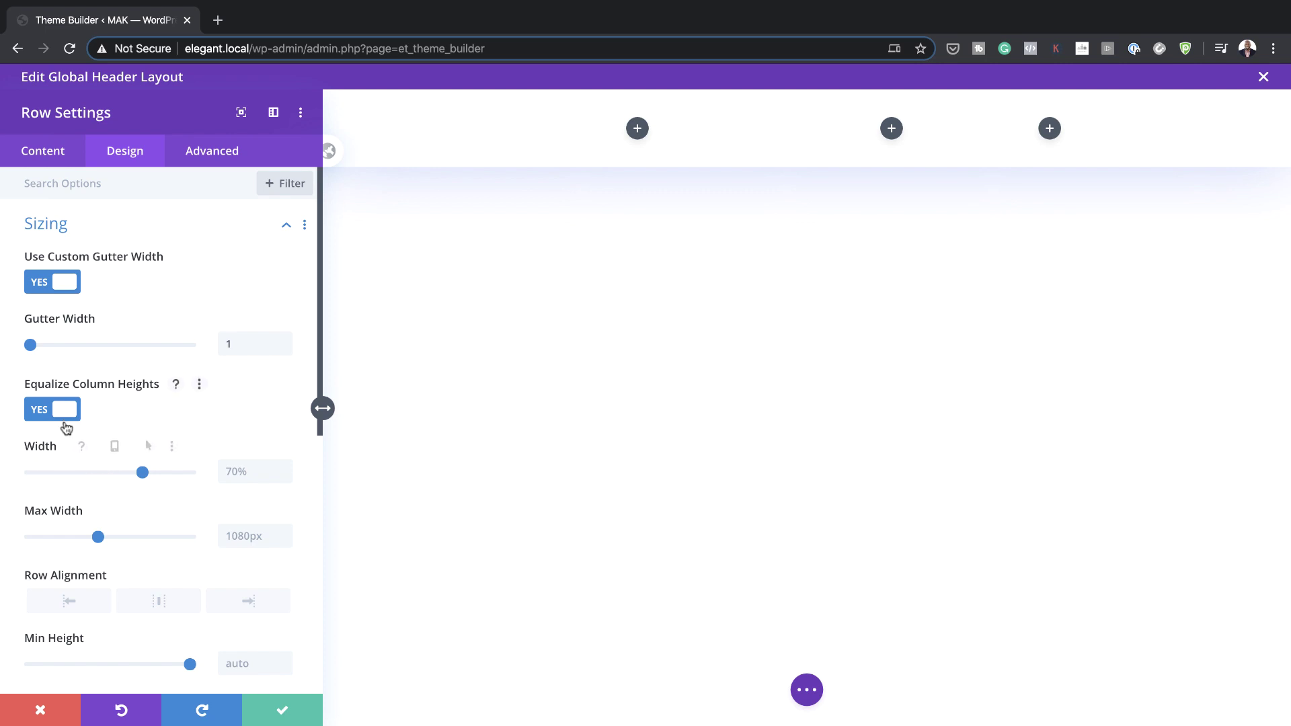
Set the header row's width and max width to 100%
left_click(238, 473)
type("100%")
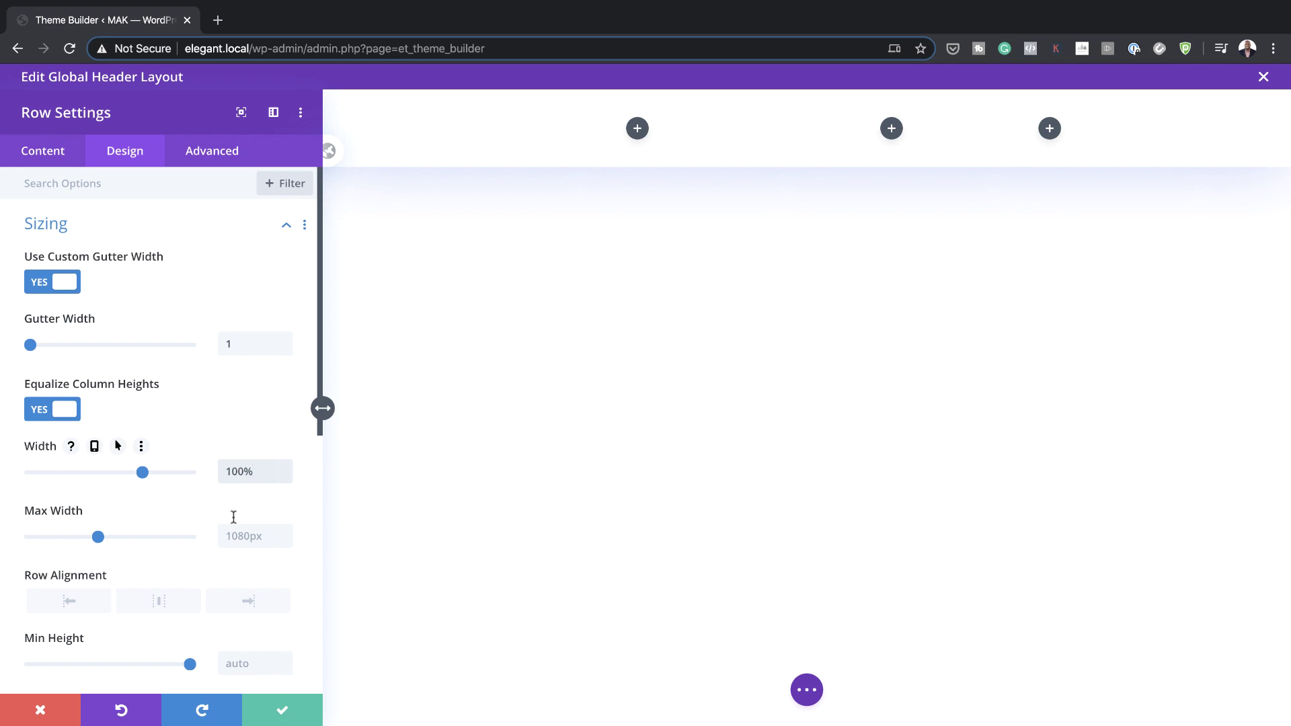
left_click(244, 539)
type("100%")
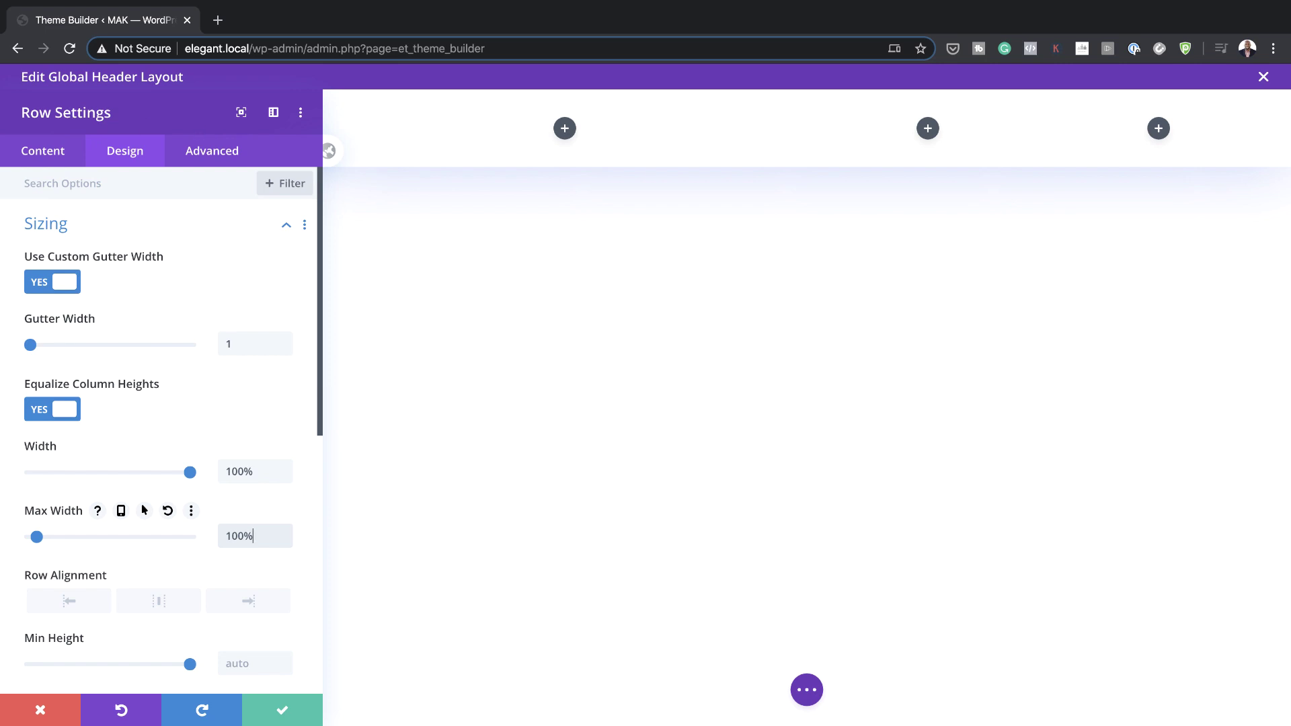
Set the header row's top and bottom padding to 0px with the two values linked
scroll(150, 608, "down", 5)
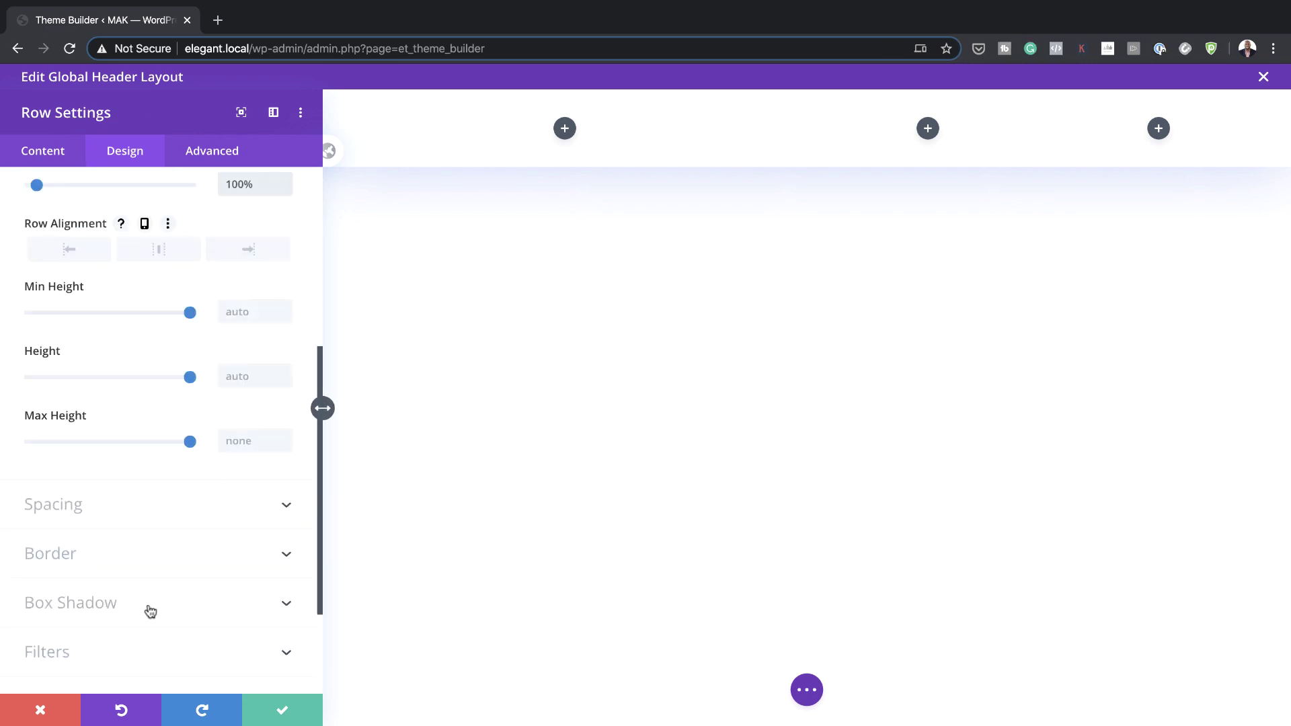
left_click(71, 511)
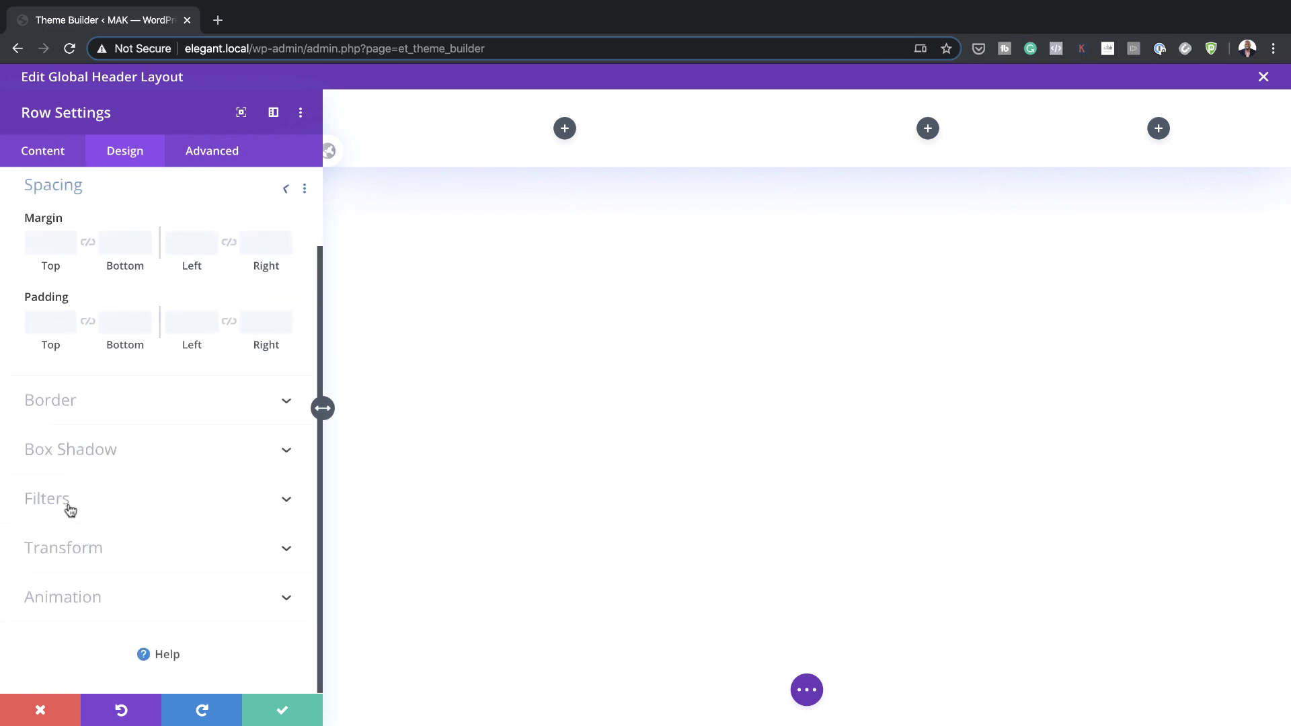
left_click(47, 325)
type("0")
left_click(88, 328)
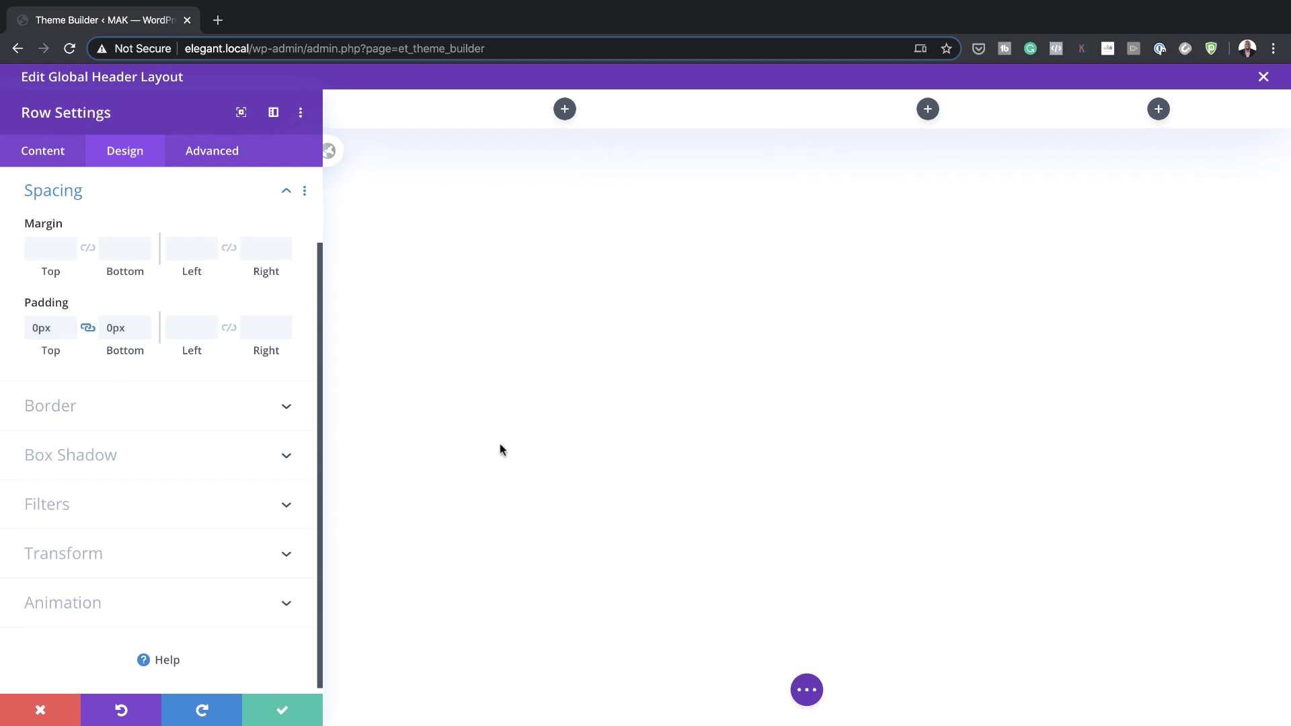
Set the header row's horizontal and vertical overflow to Visible
left_click(215, 152)
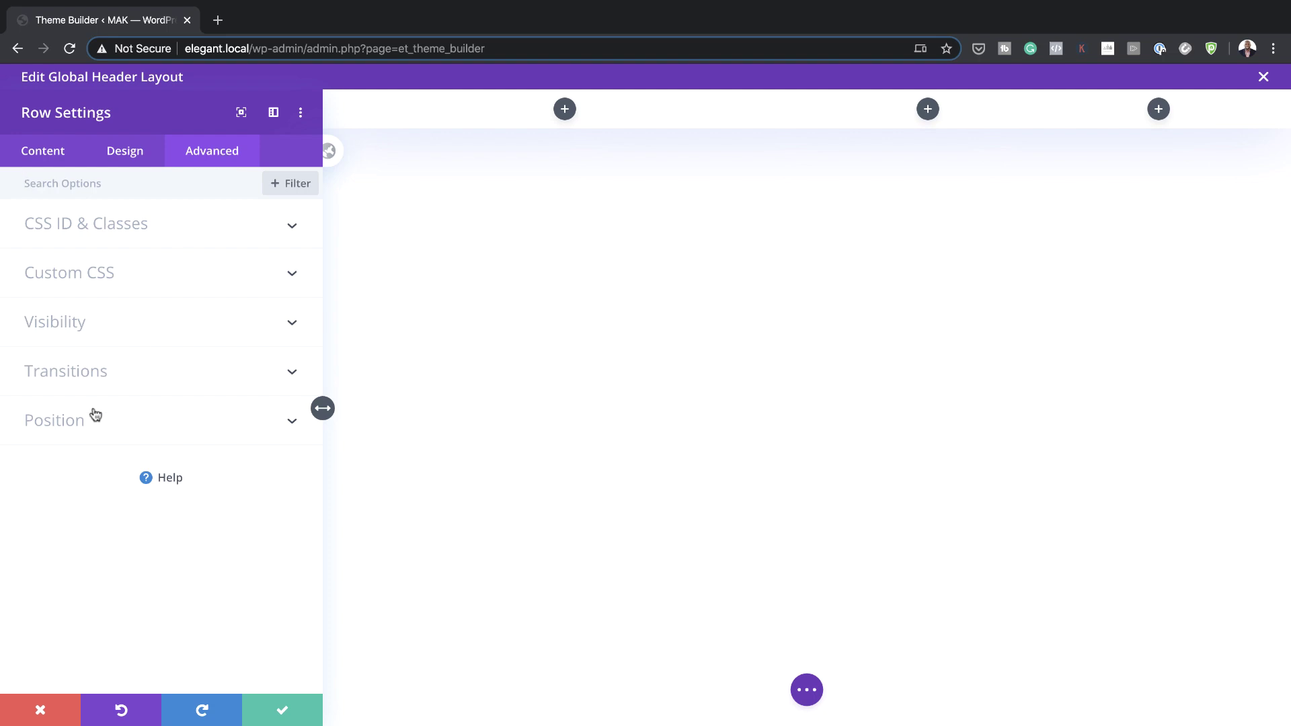
left_click(91, 327)
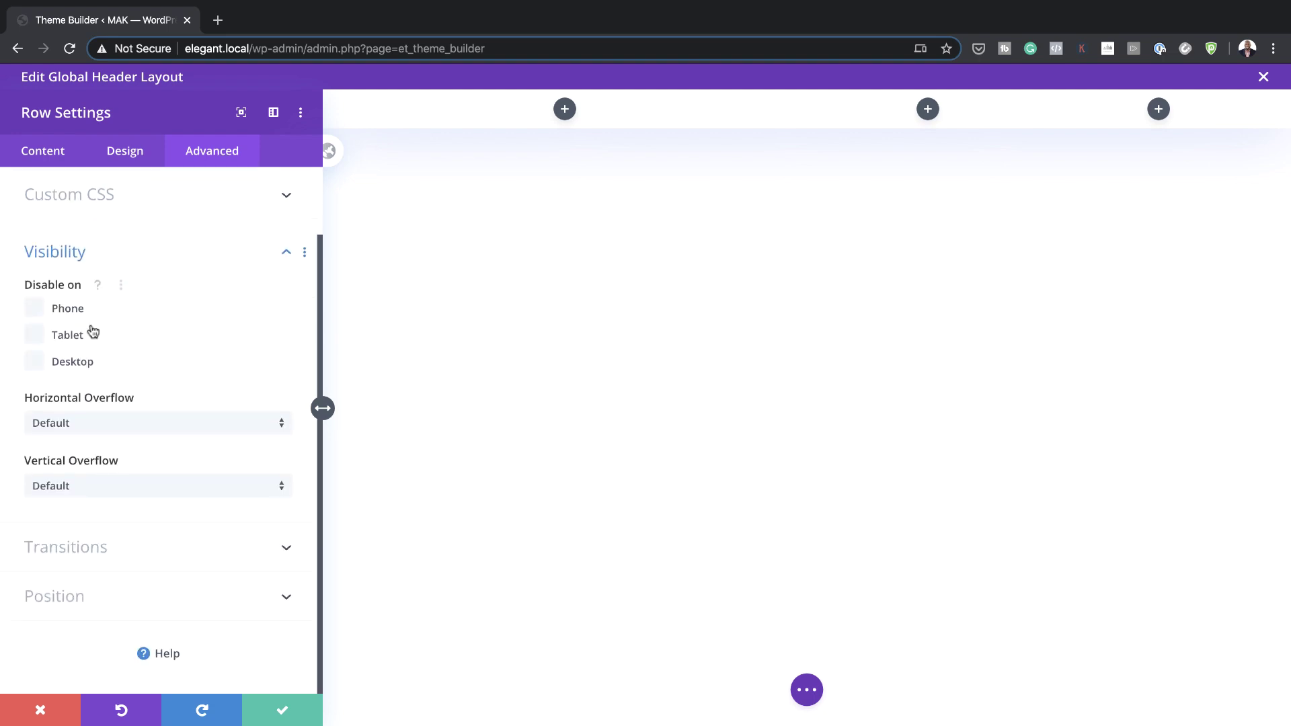
left_click(129, 424)
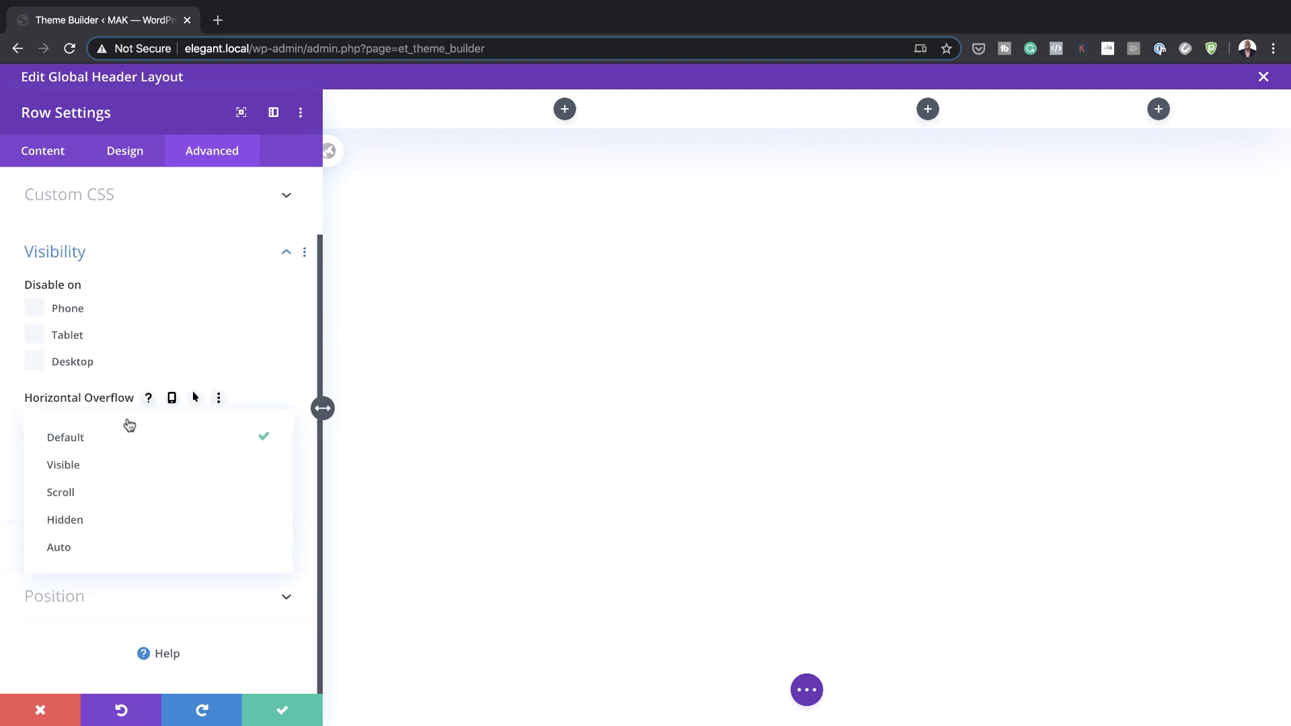
left_click(119, 467)
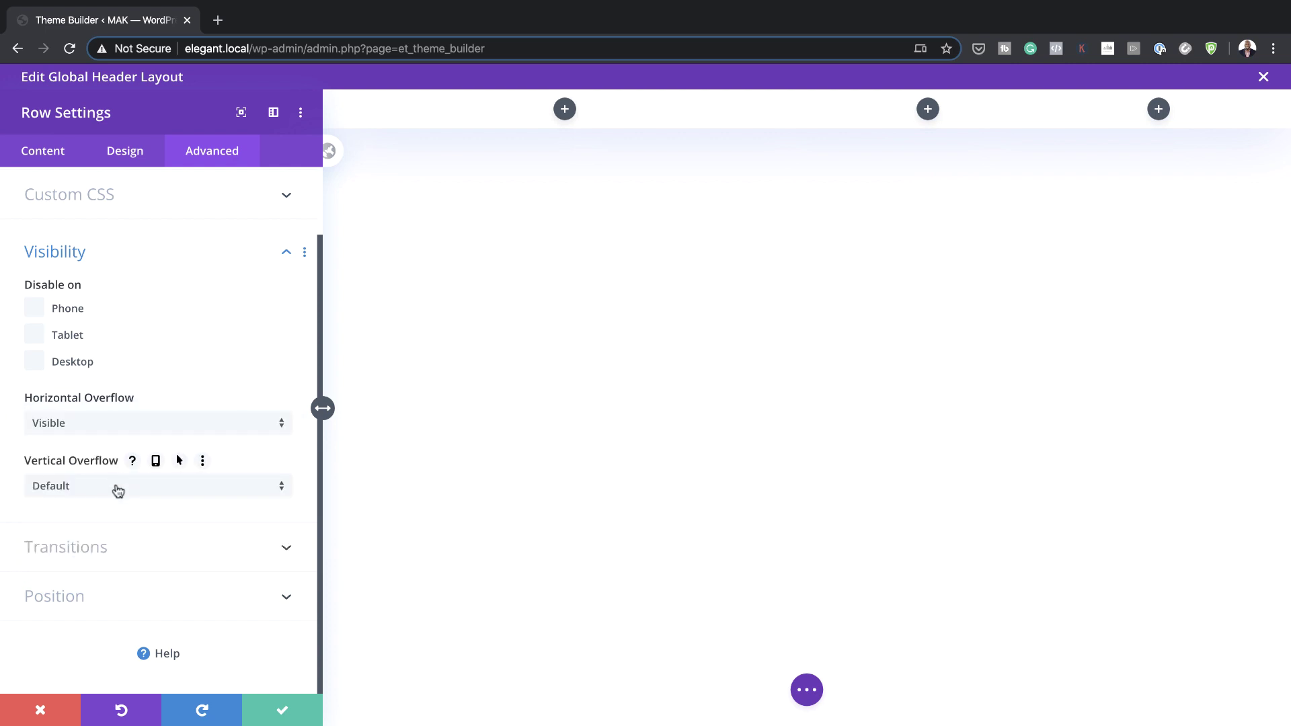
left_click(116, 489)
left_click(124, 526)
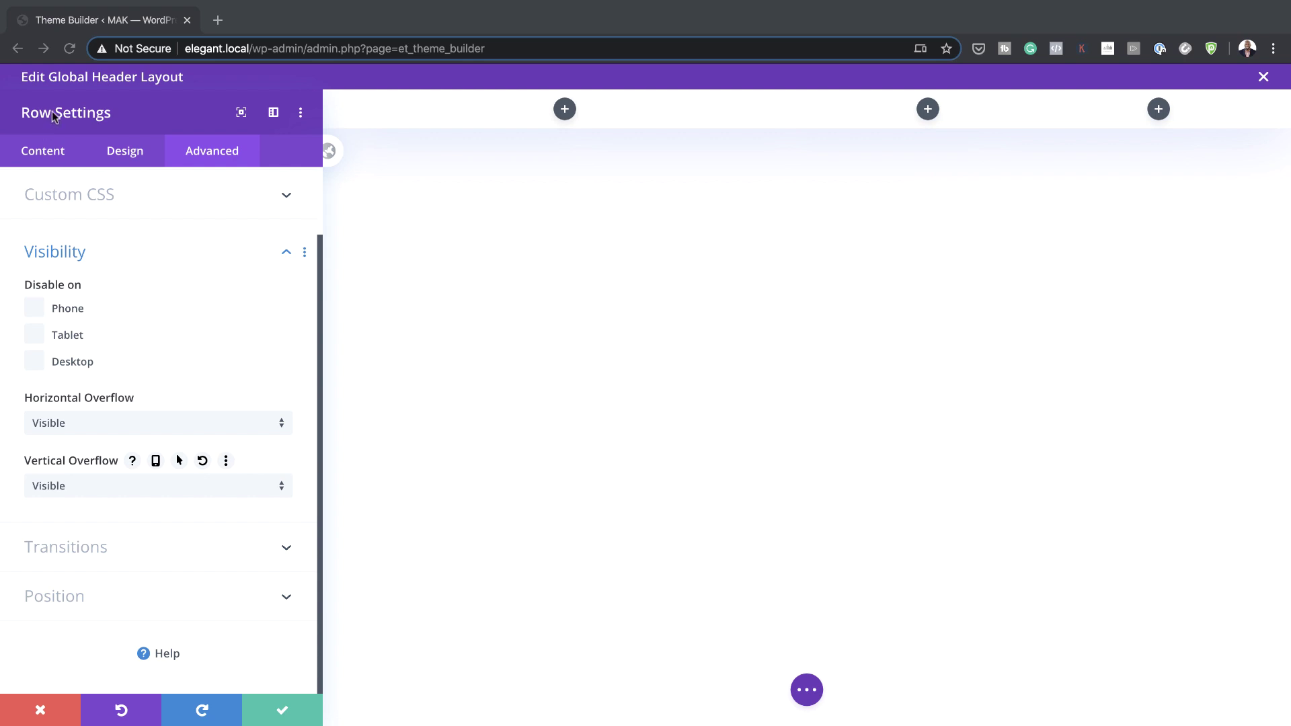
Give the row's first column a background color of #efefef
left_click(46, 156)
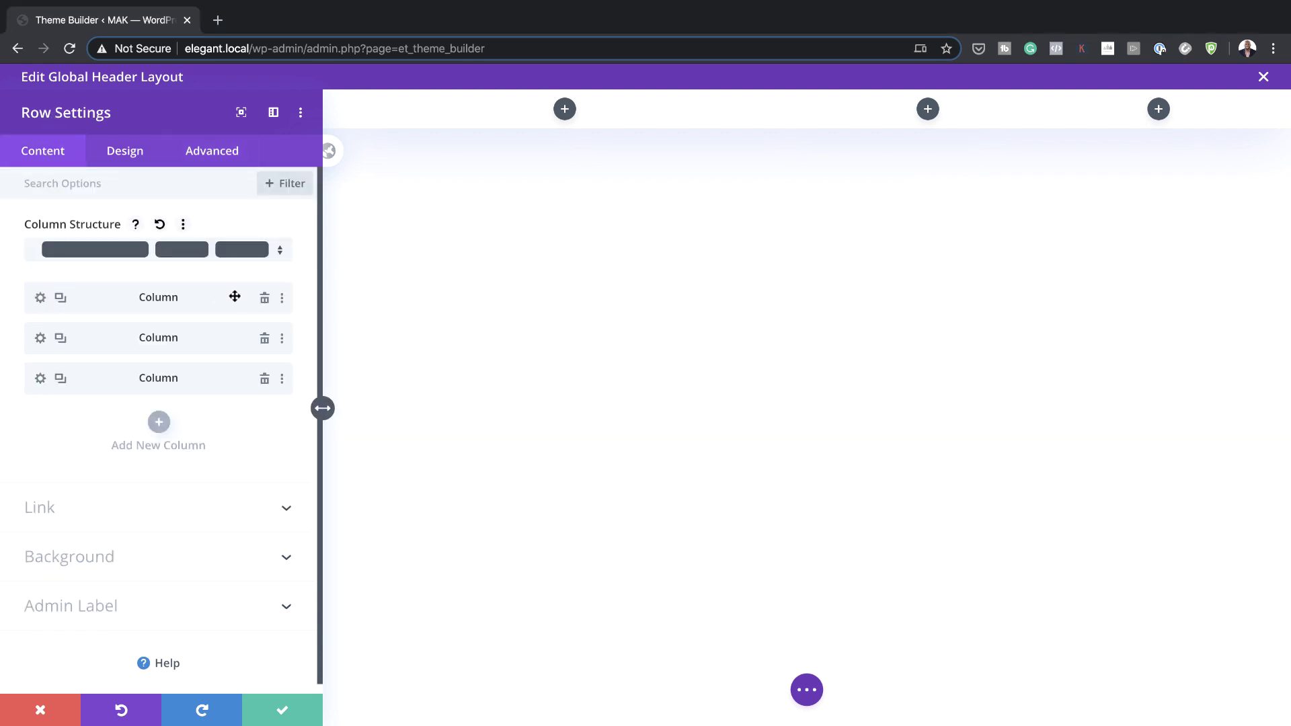
left_click(41, 299)
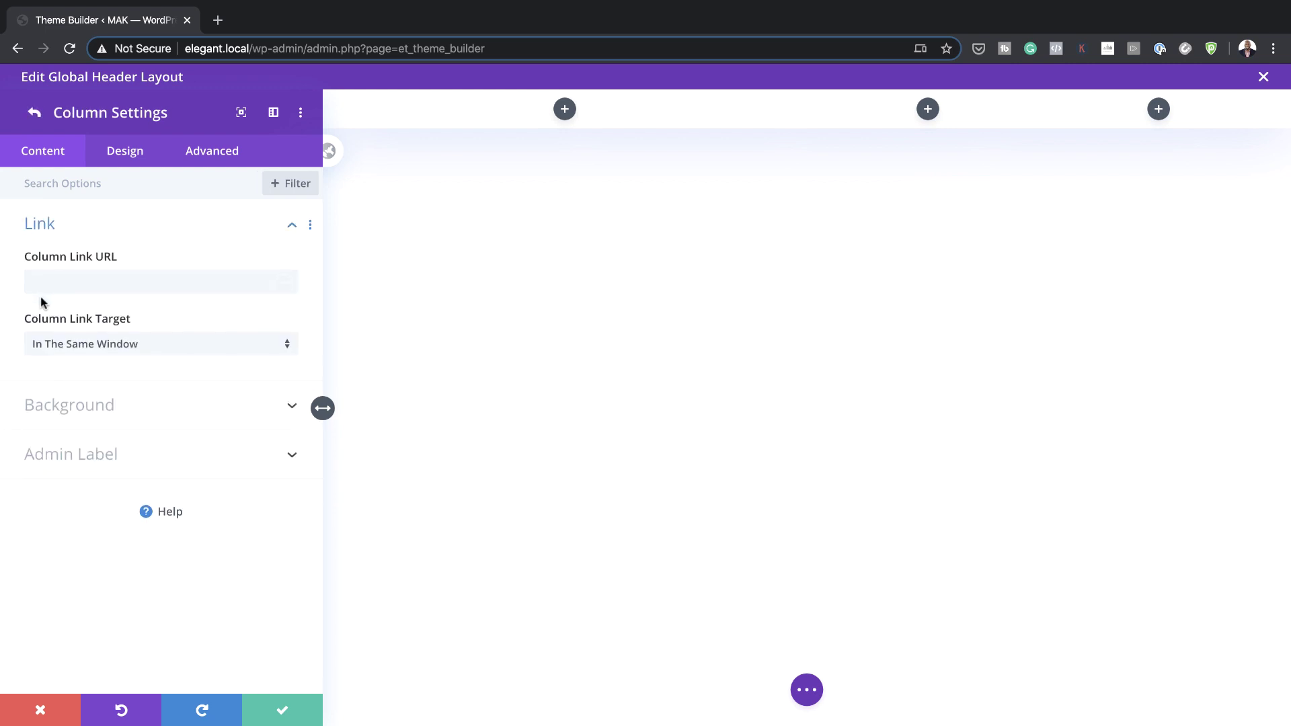
left_click(85, 409)
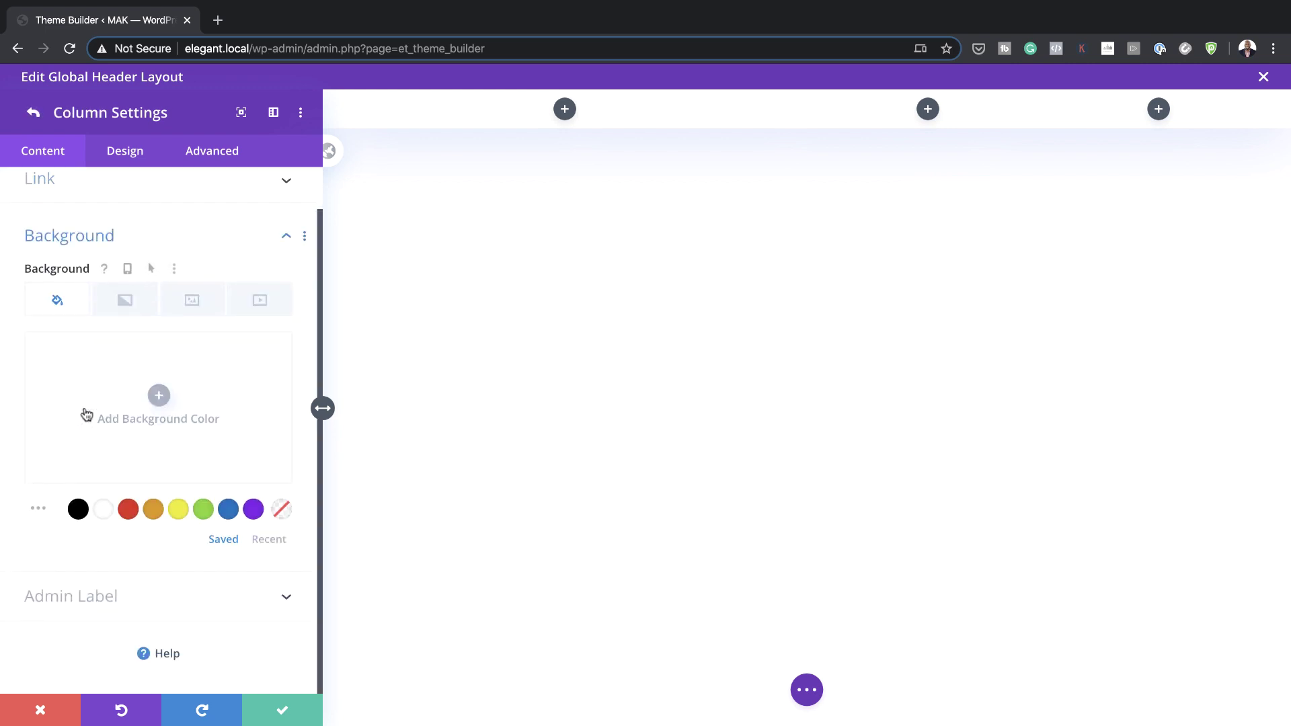
left_click(159, 398)
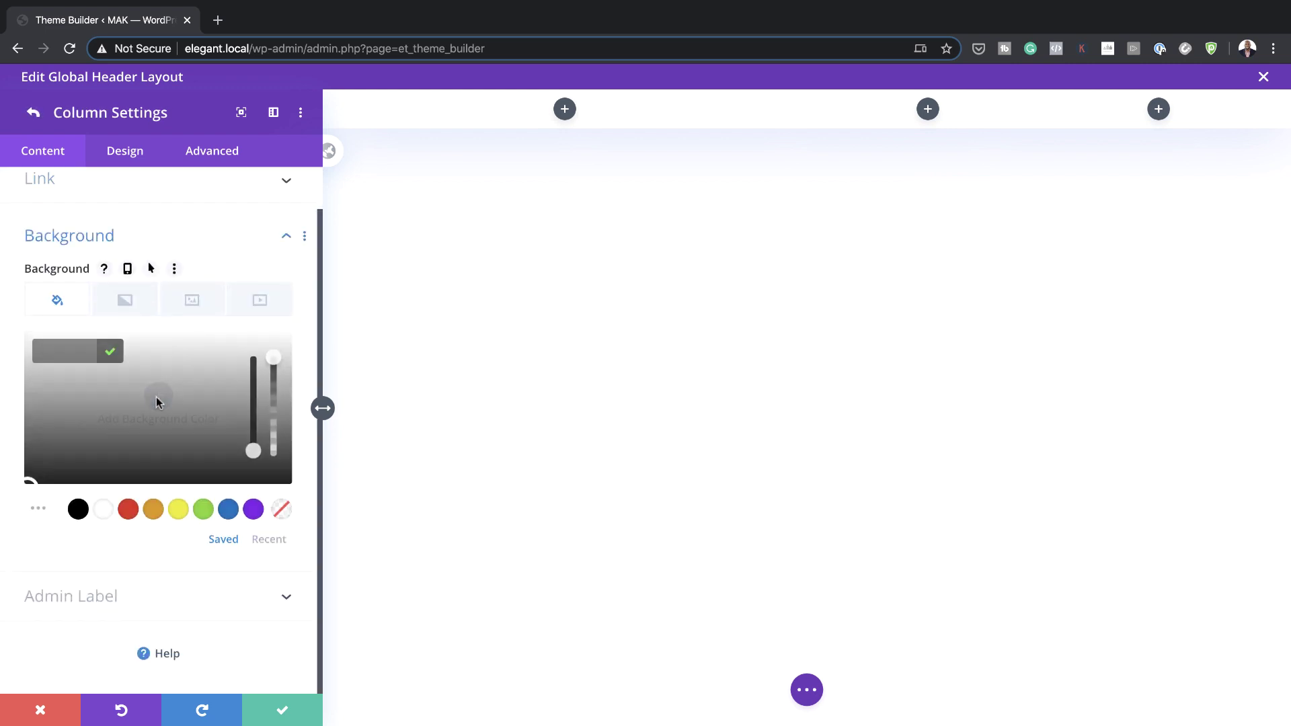
left_click(68, 357)
type("#efefef")
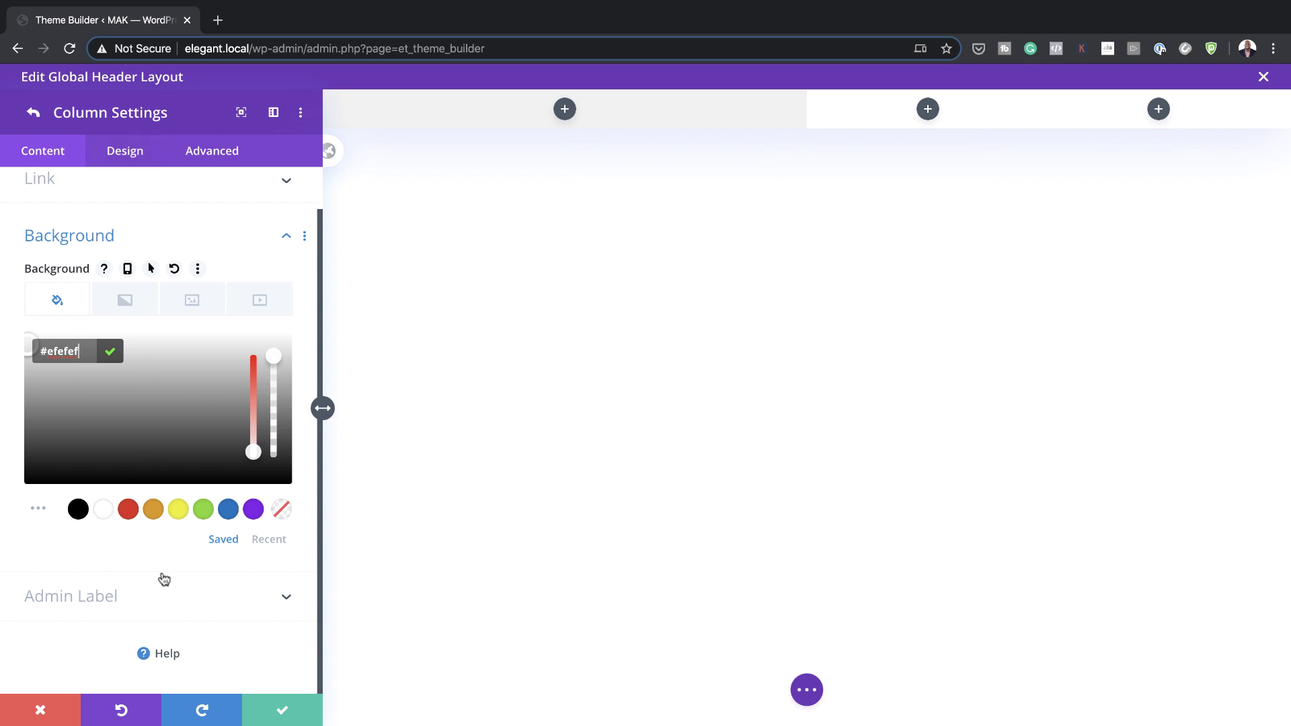
left_click(33, 112)
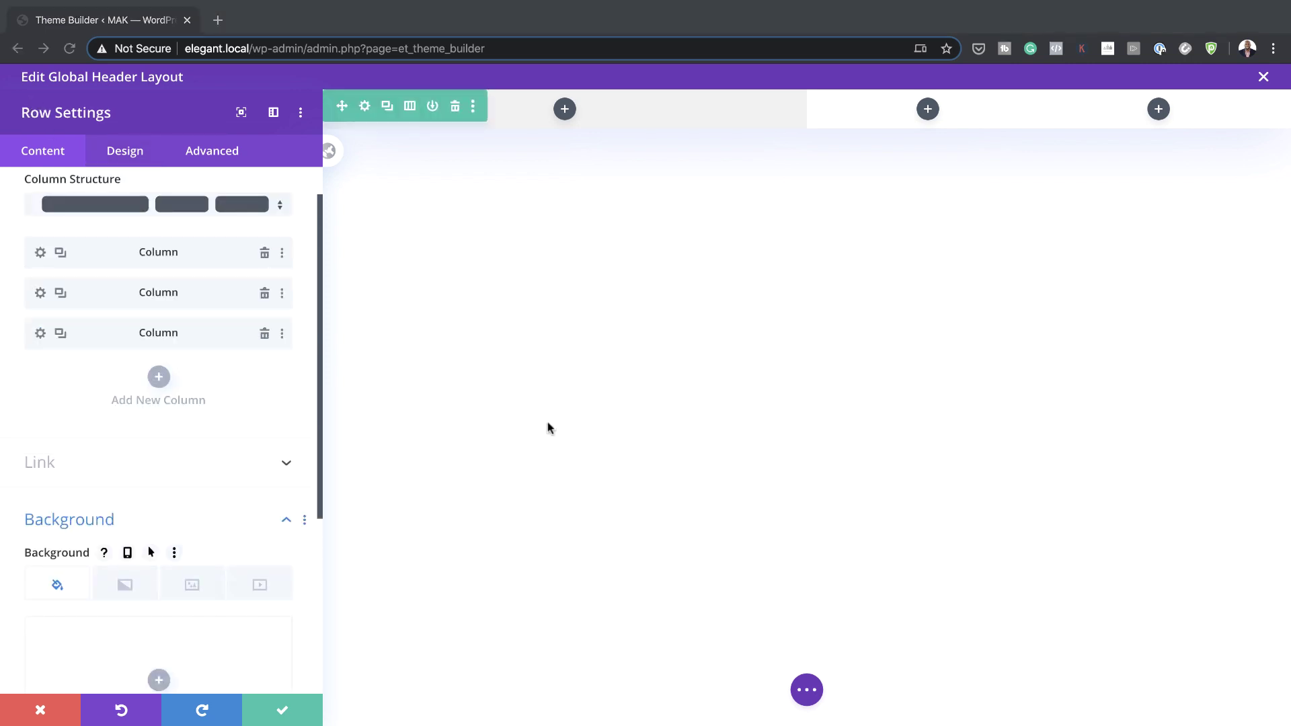
Give the row's second column a background color of #ffcb0f
left_click(40, 294)
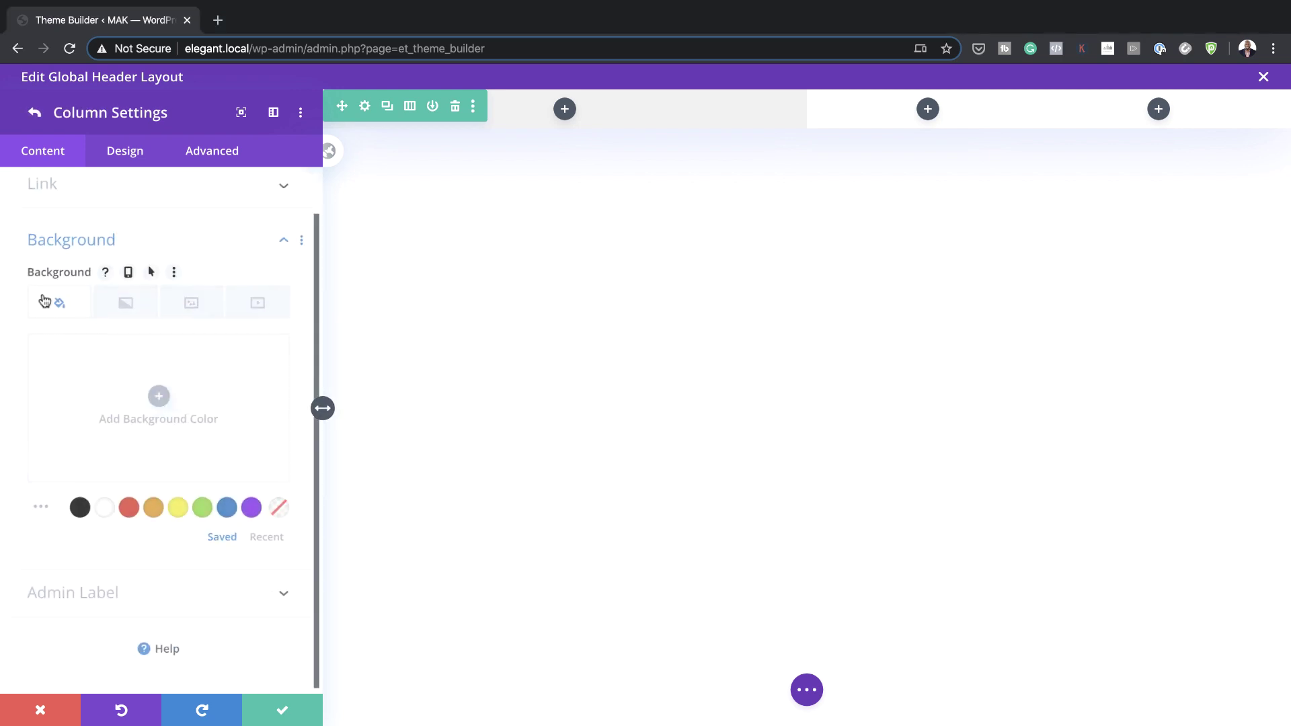
left_click(123, 377)
key("super+v")
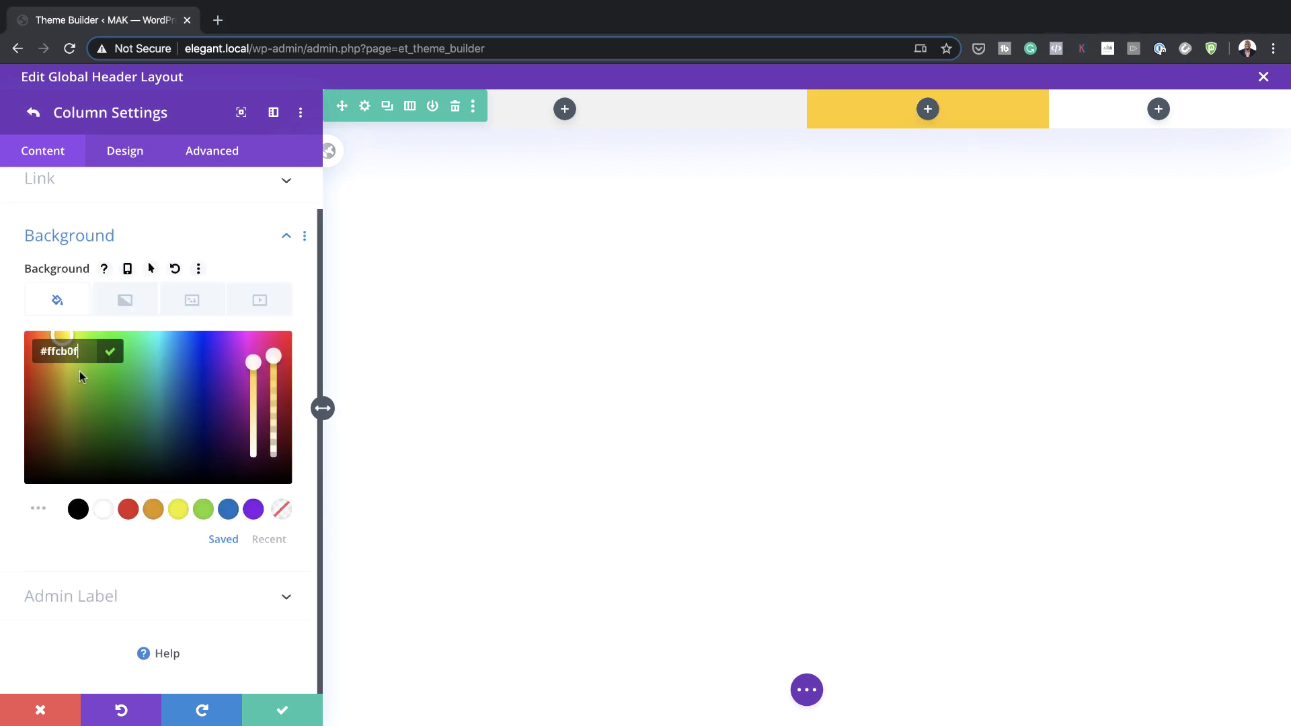
left_click(33, 113)
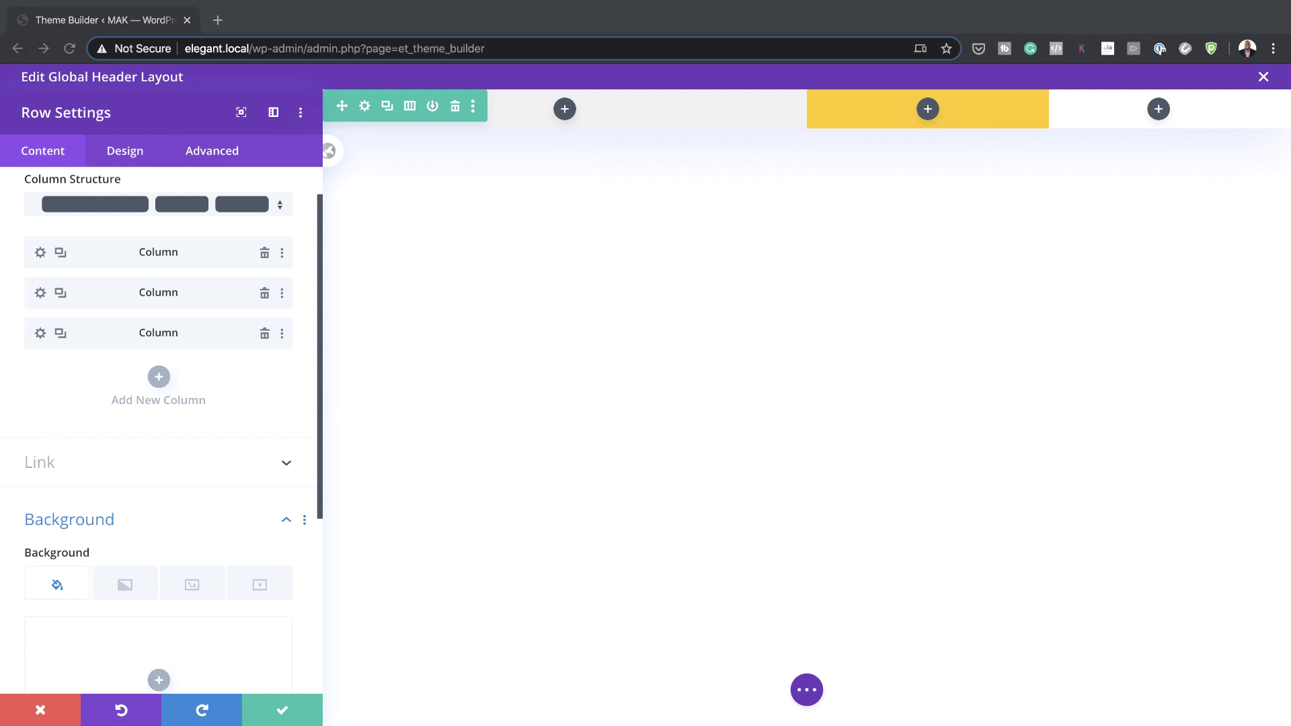
Give the row's third column a background color of #2848ff
left_click(41, 333)
left_click(167, 396)
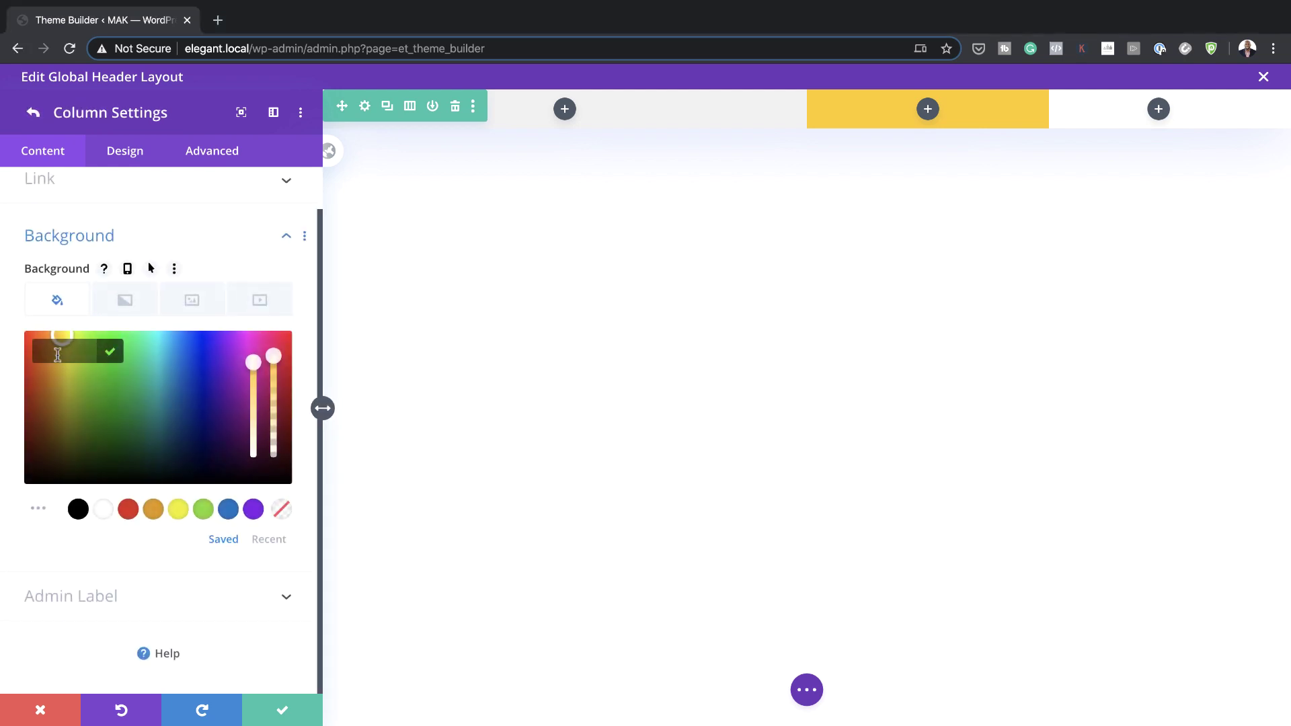
type("#2848ff")
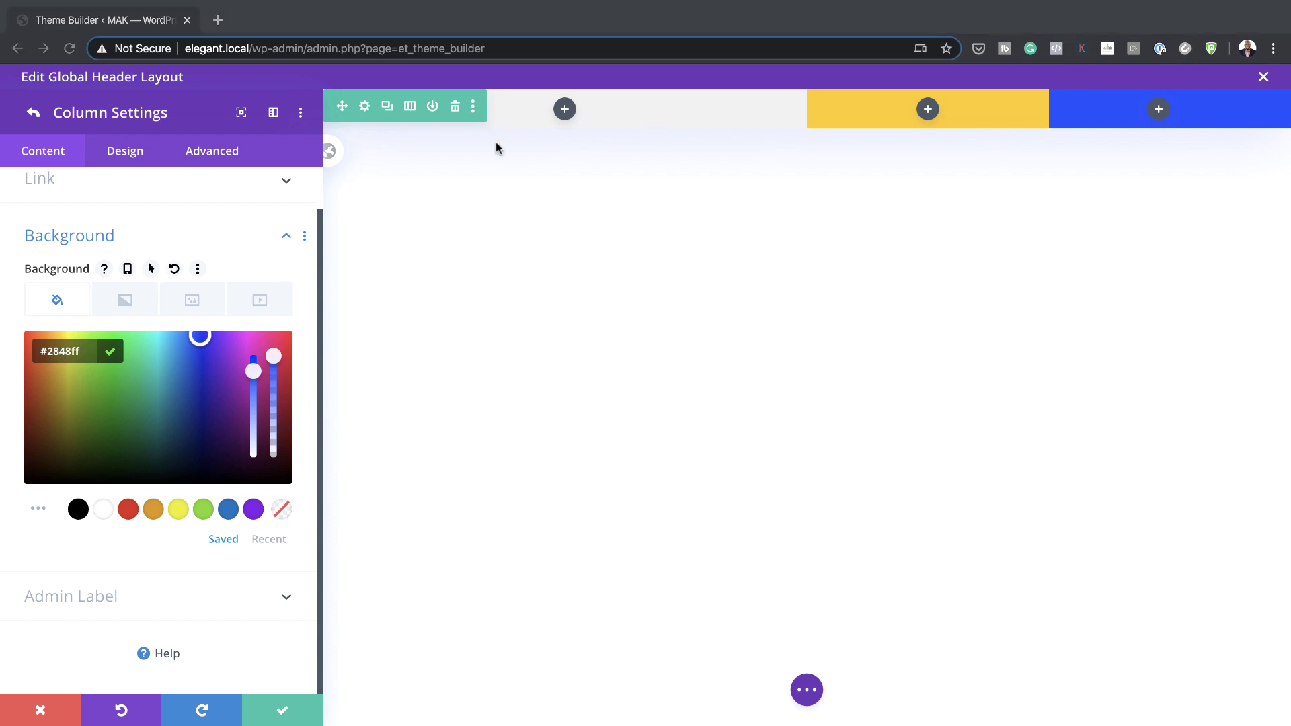
left_click(32, 113)
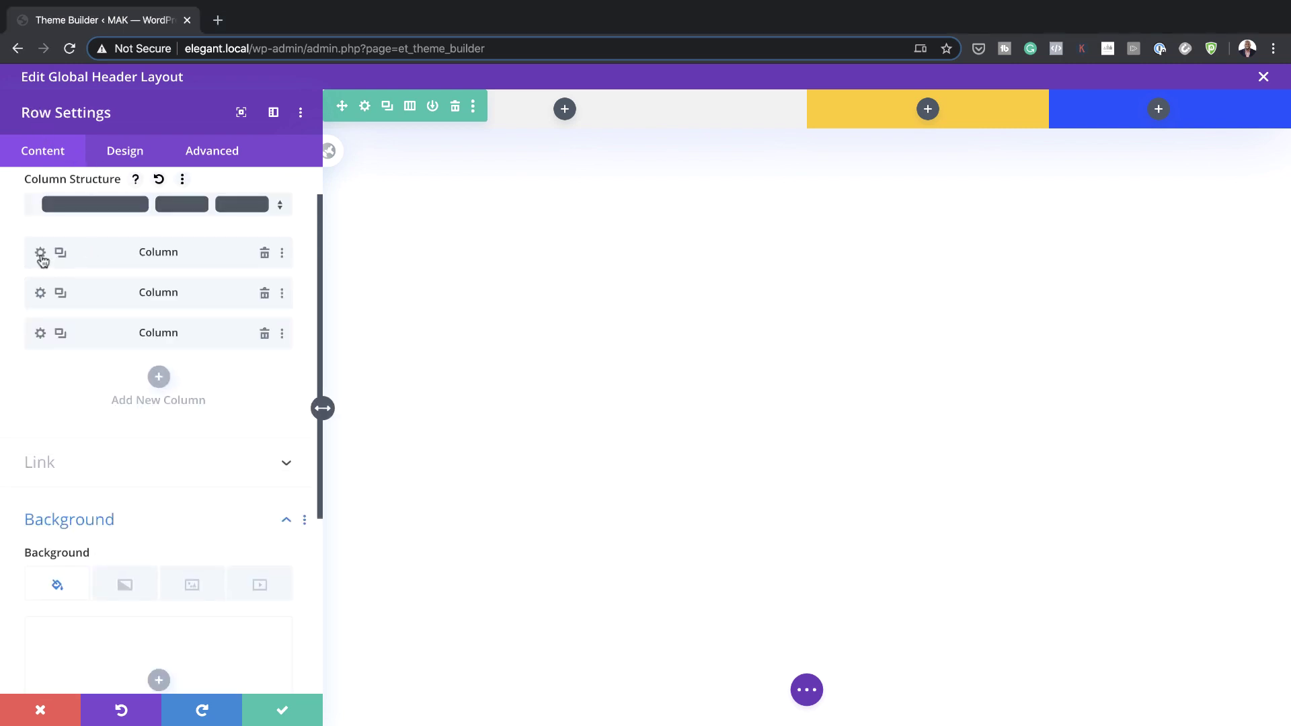
Set the top and bottom padding of each of the row's columns to 0.5vw with the two values linked
left_click(40, 254)
left_click(125, 152)
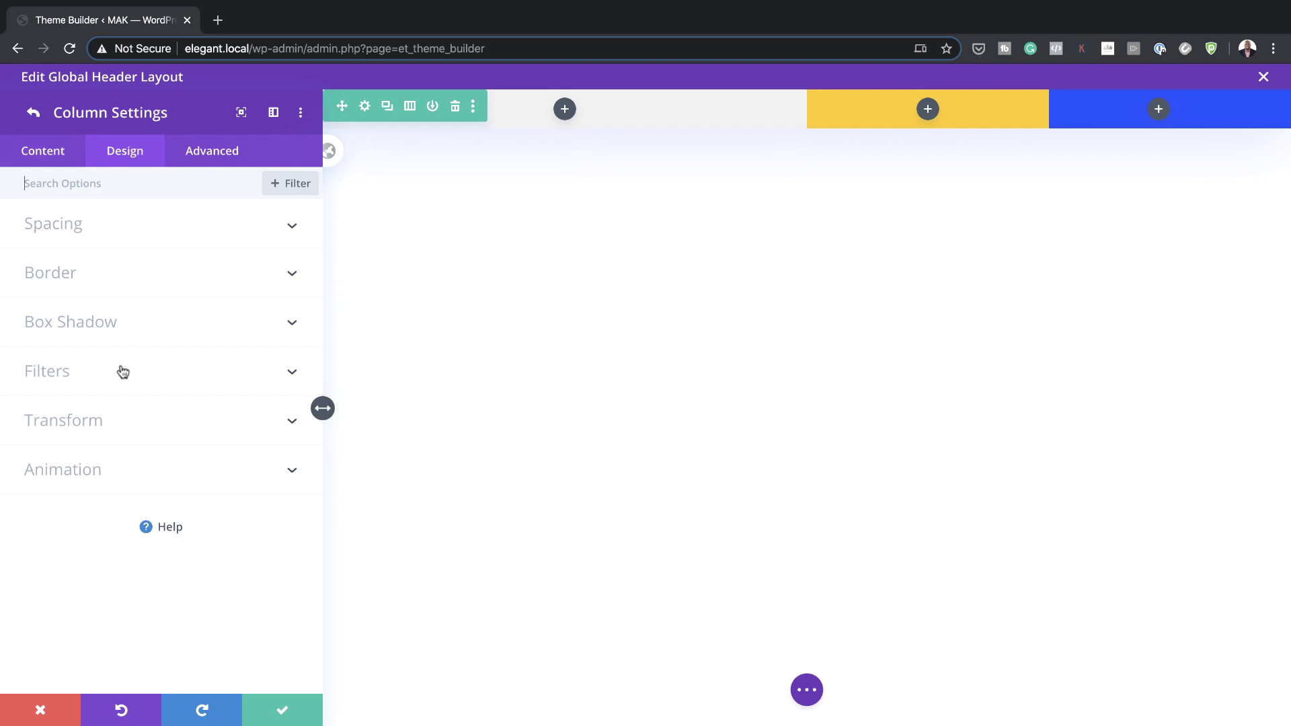
left_click(74, 235)
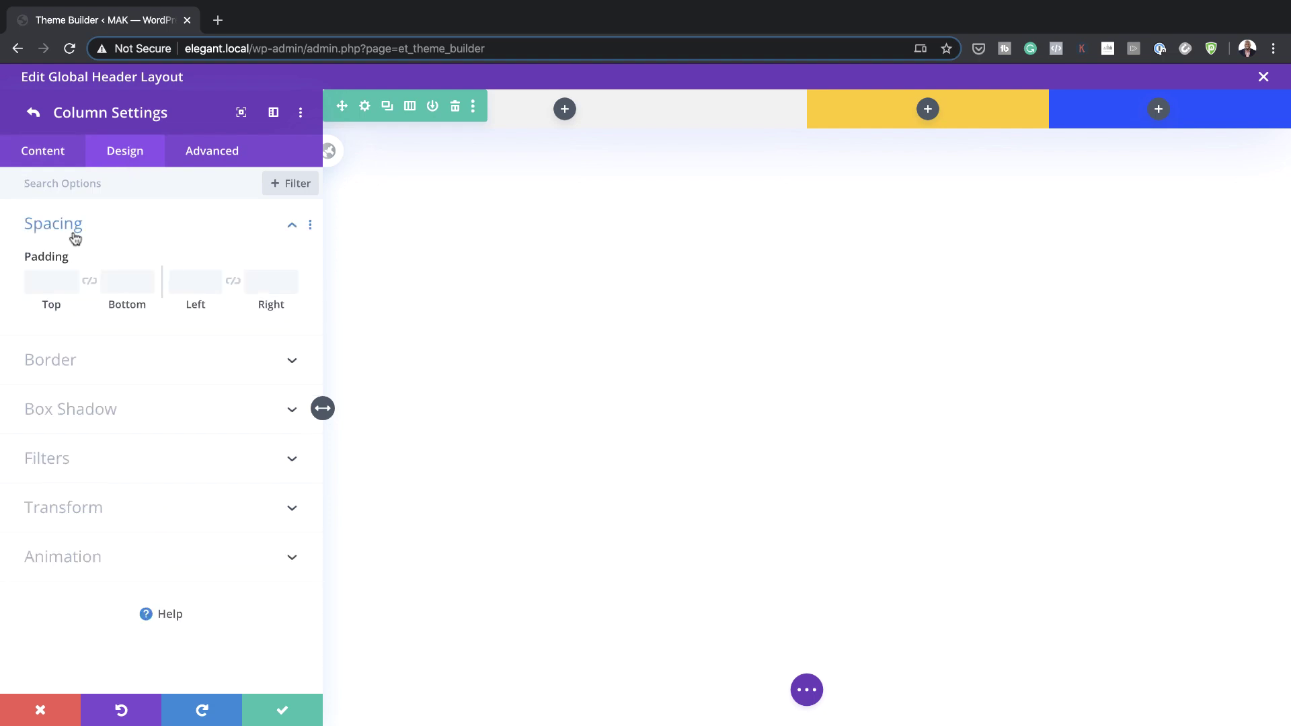
left_click(88, 284)
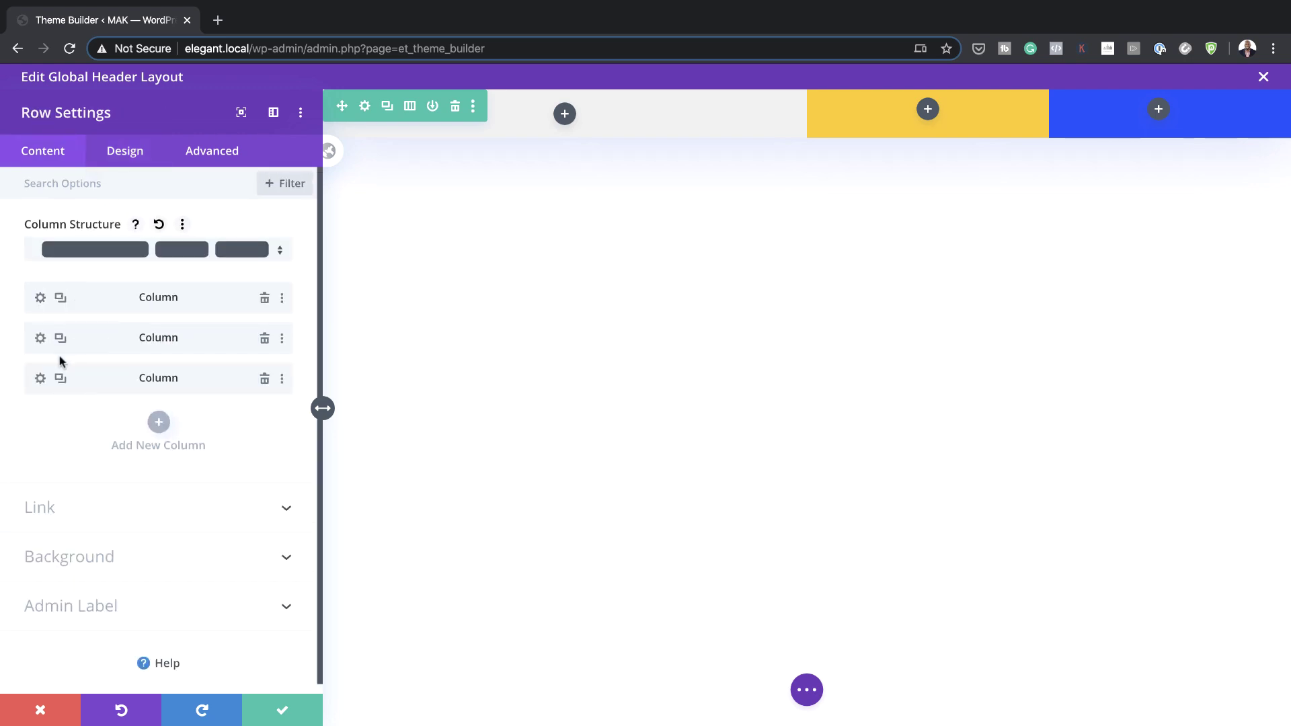
left_click(40, 378)
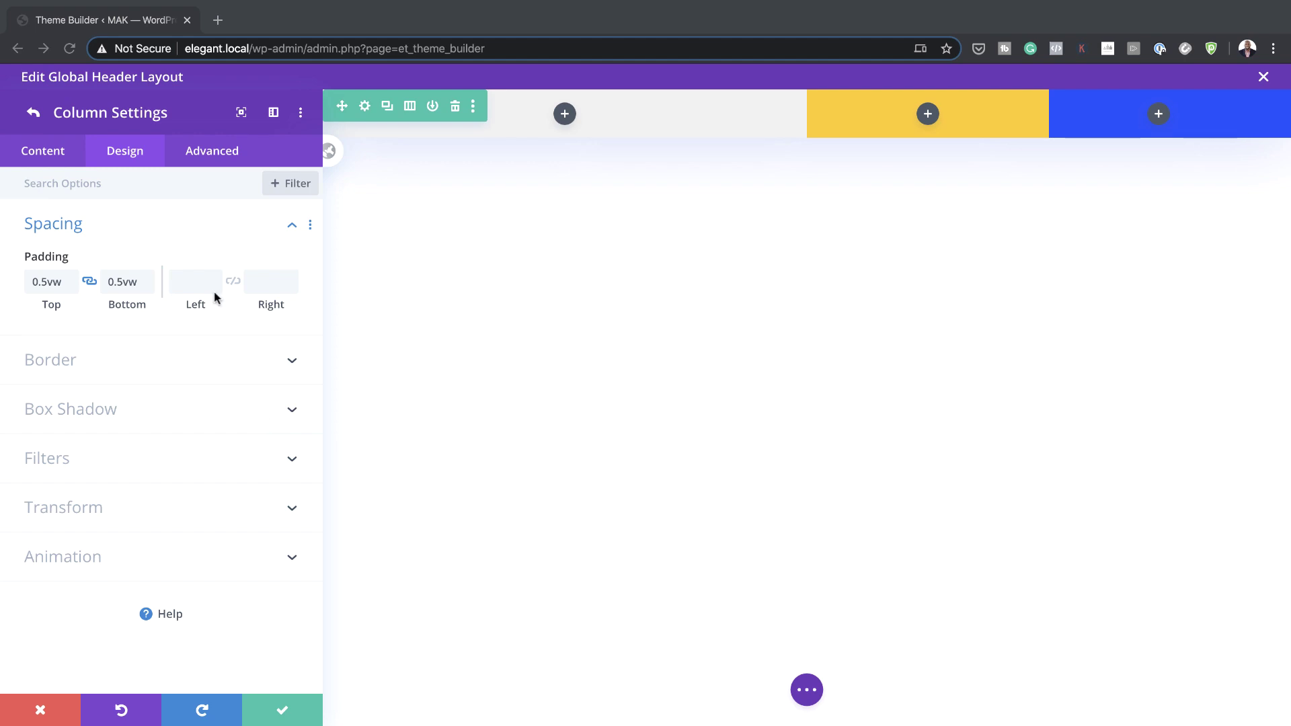
left_click(34, 113)
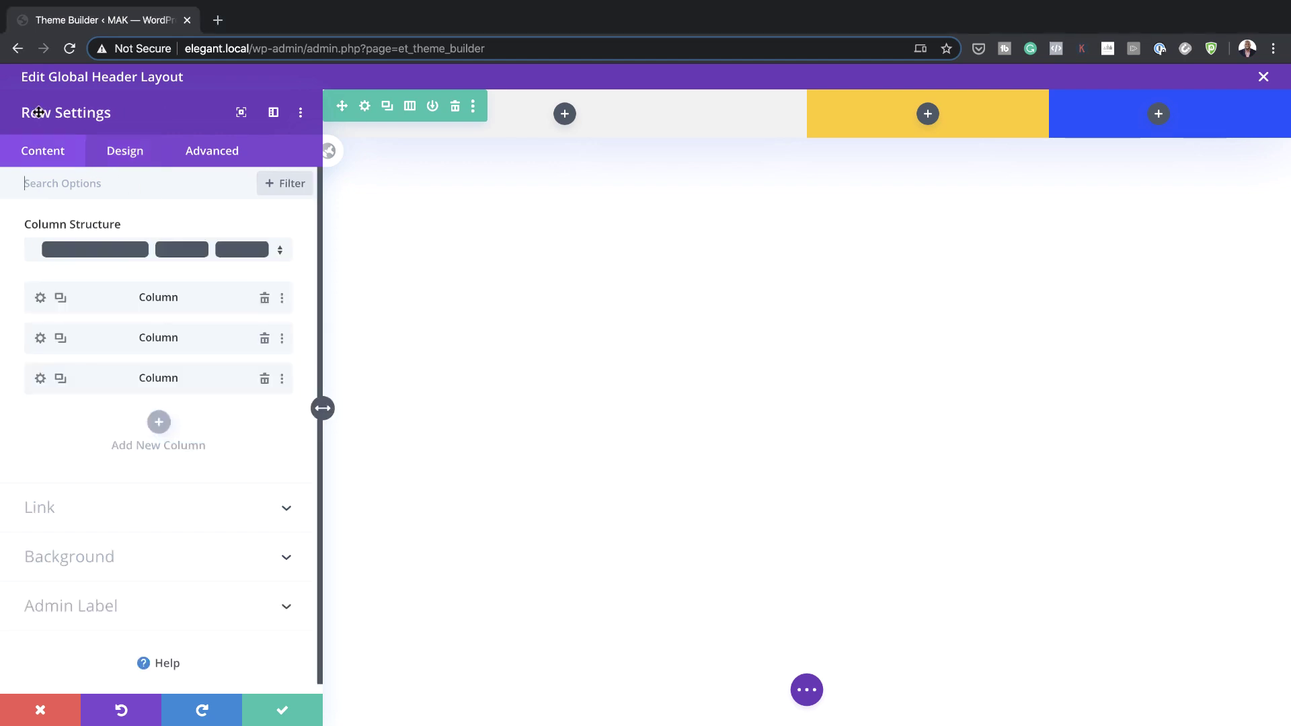
Add custom CSS to the first column's main element: display: flex; flex-direction: column; justify-content: center;
left_click(41, 297)
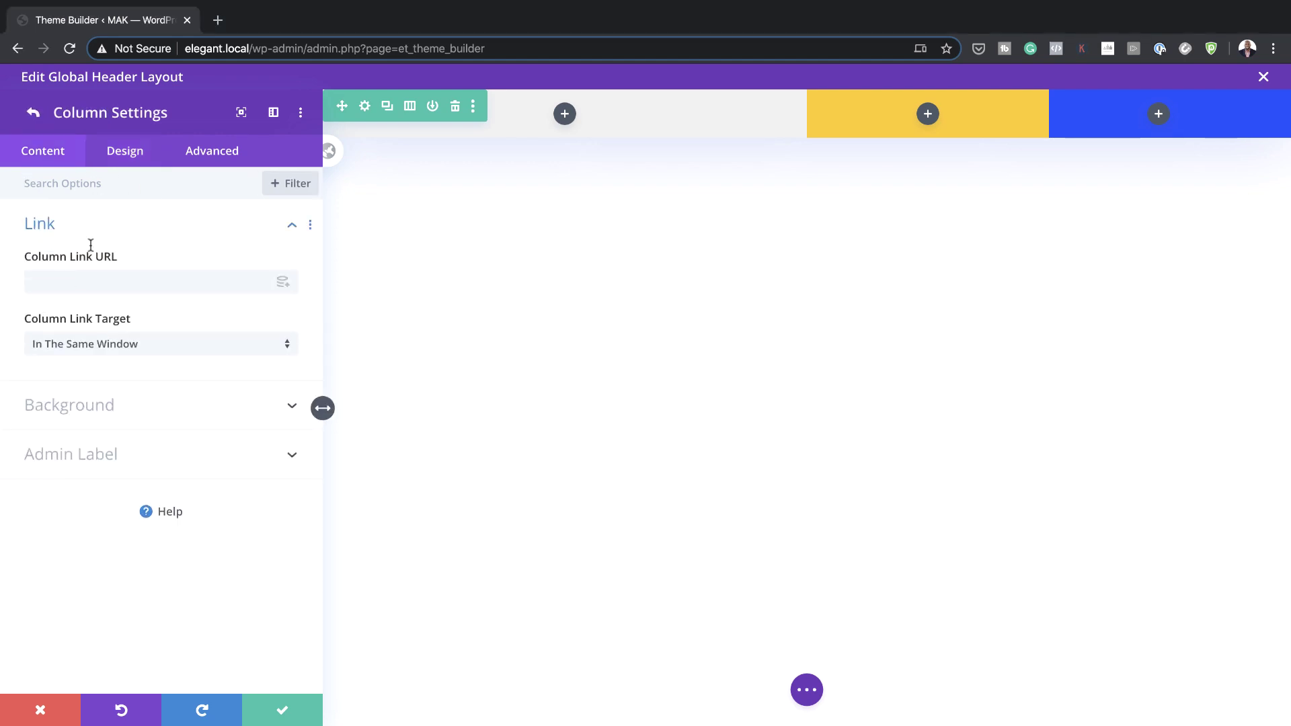
left_click(208, 151)
left_click(64, 274)
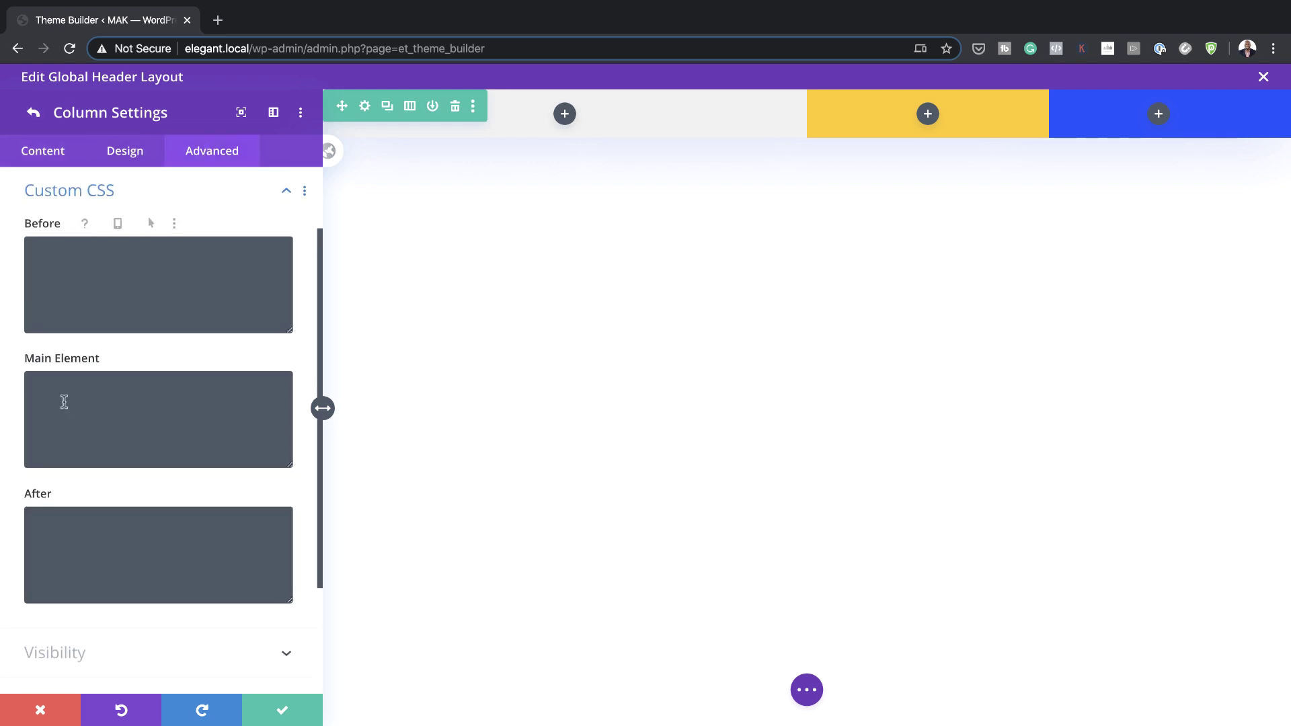
left_click(65, 390)
type("display: flex; flex-direction: column; justify-content: center;")
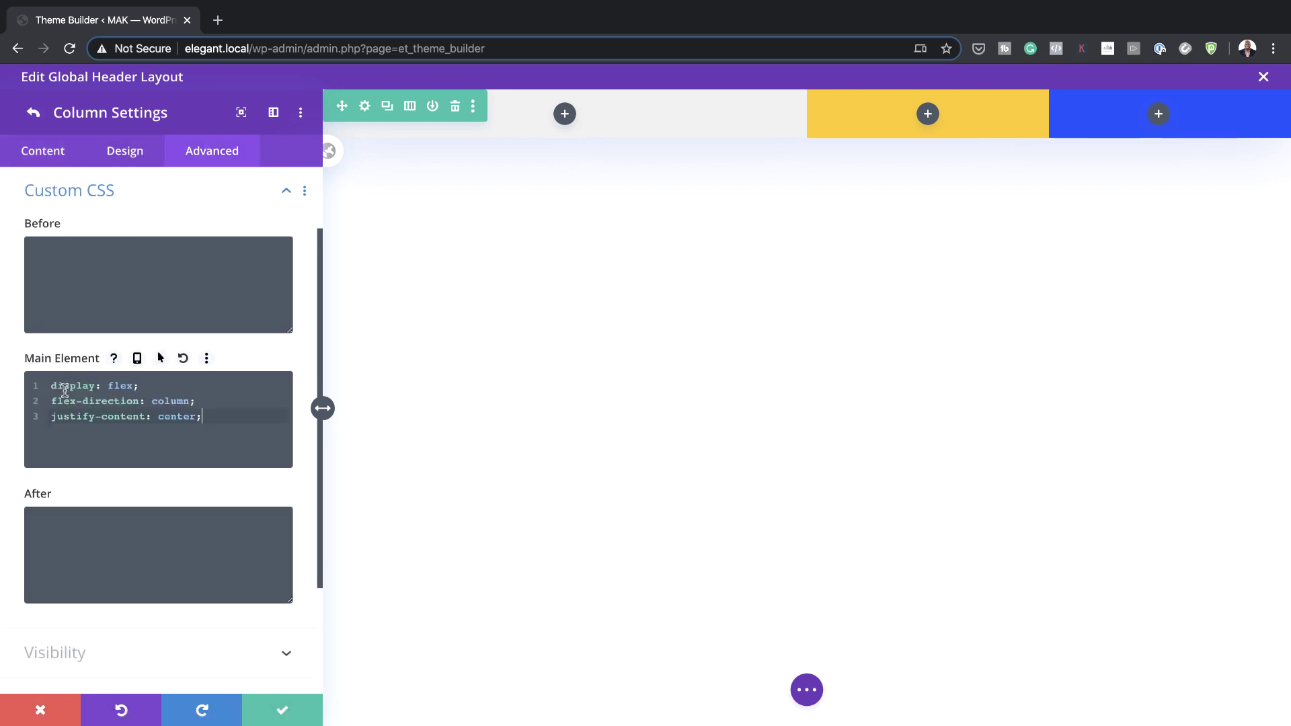
left_click(33, 113)
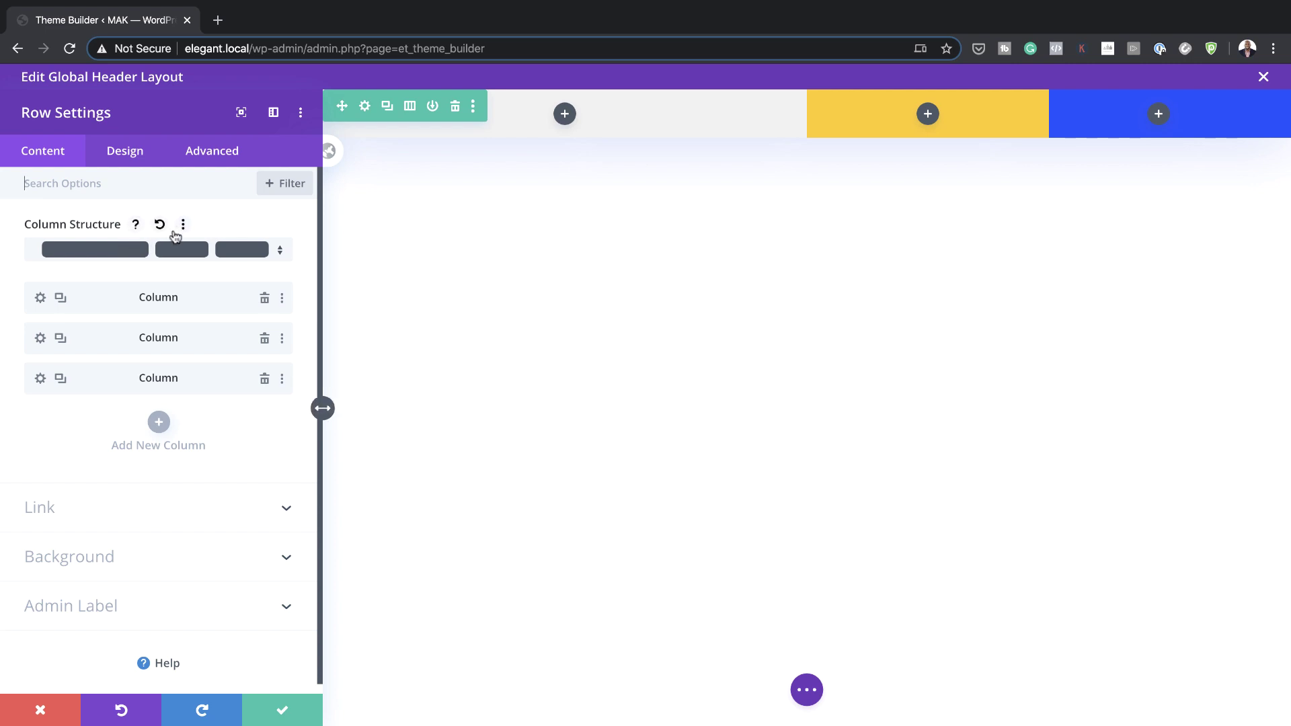
Set the first column's Z index to 10 and save the column and row settings
left_click(41, 300)
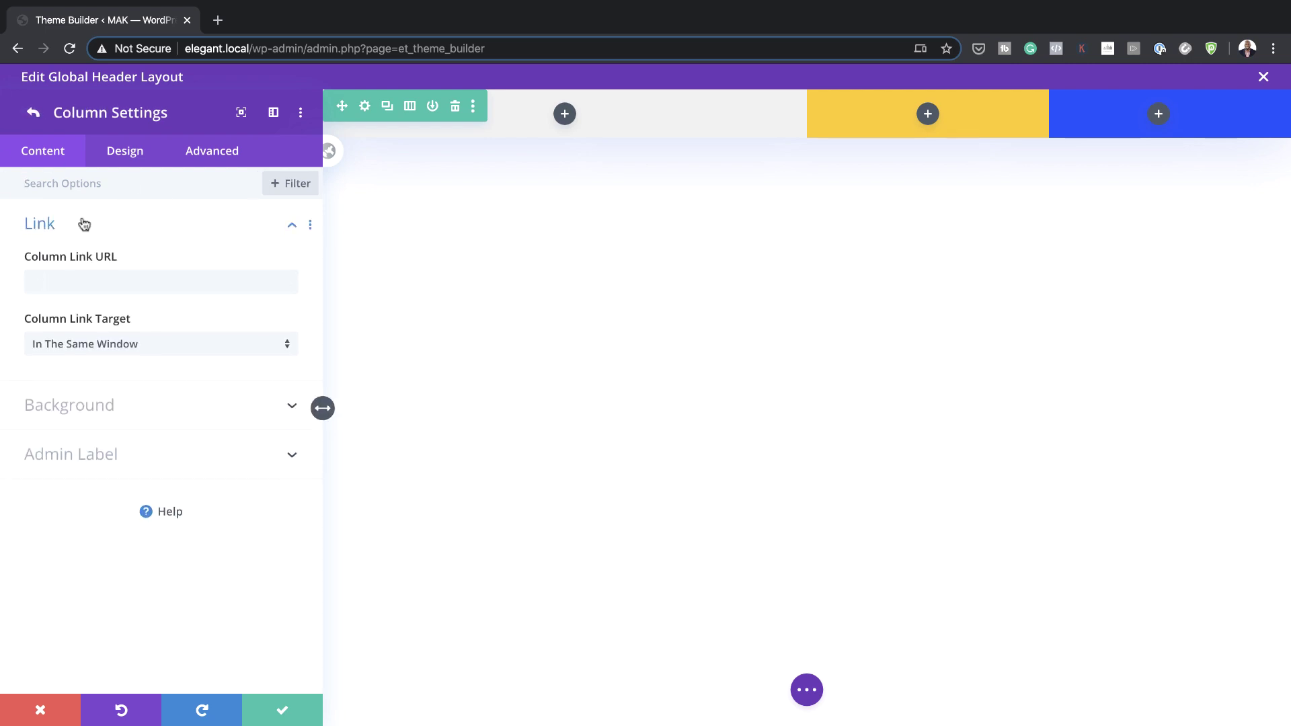
left_click(212, 161)
left_click(95, 420)
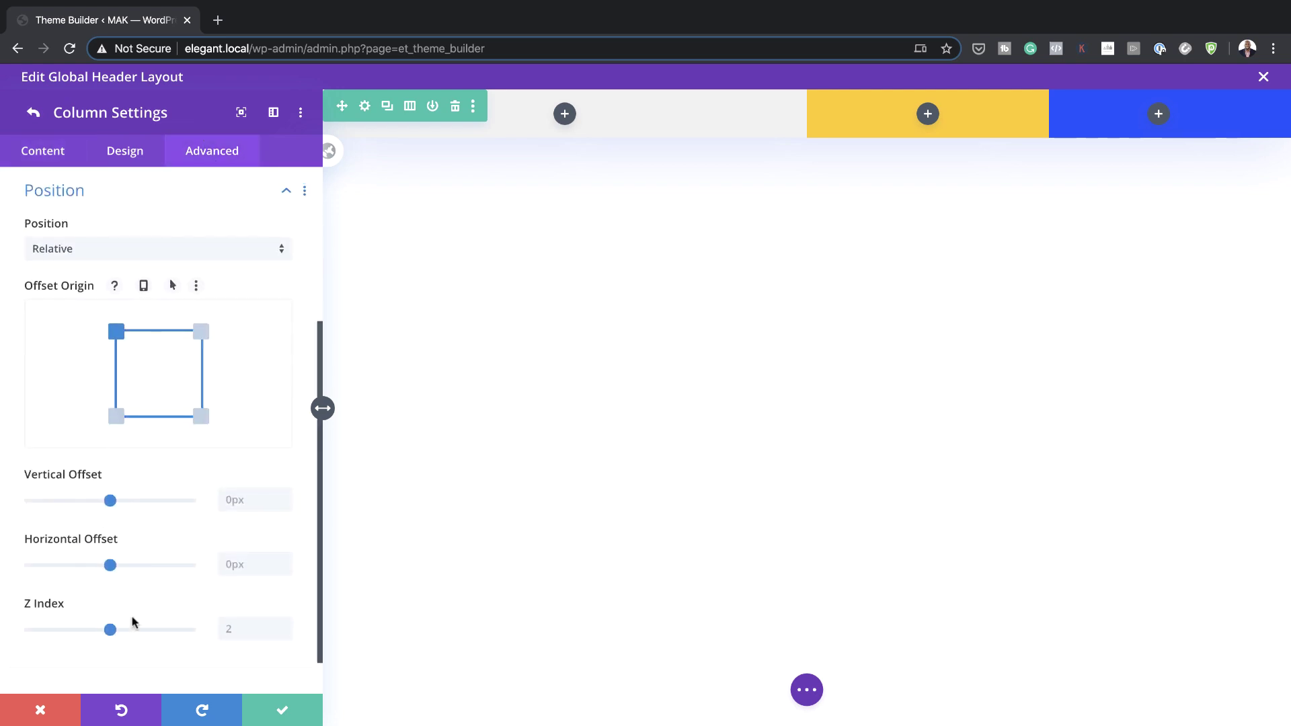
left_click(241, 579)
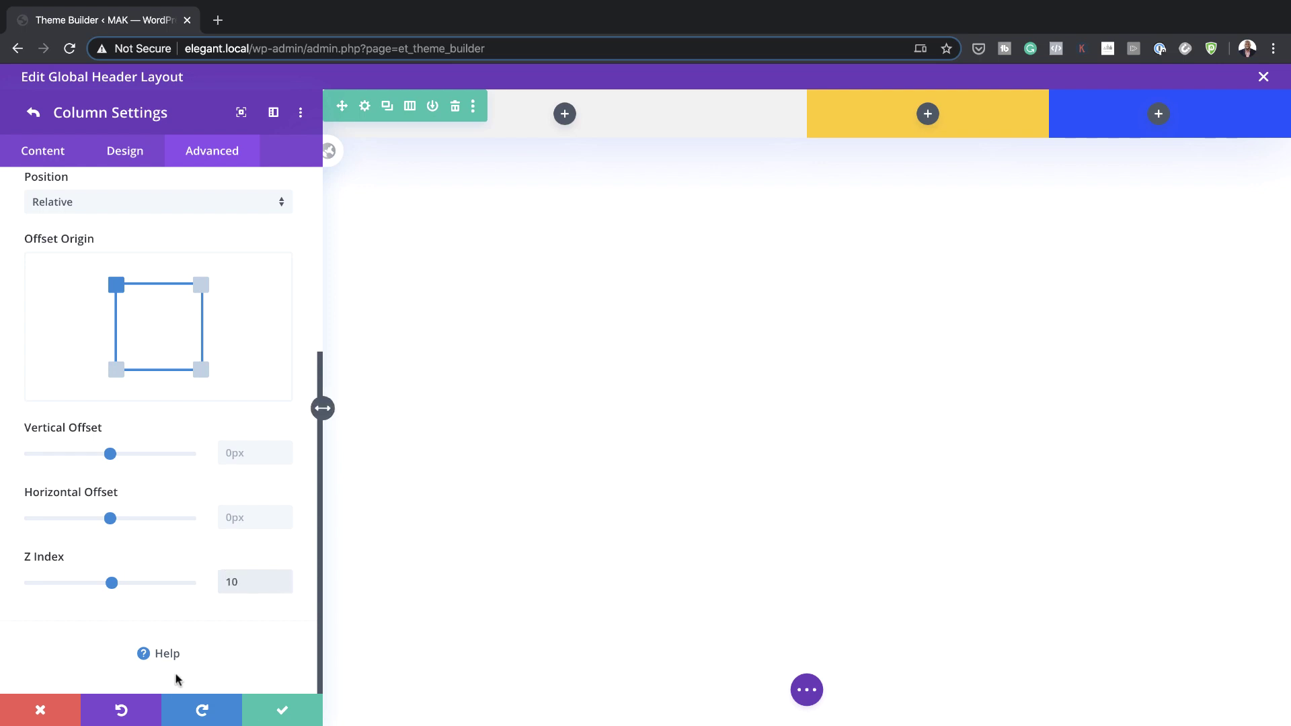
left_click(282, 711)
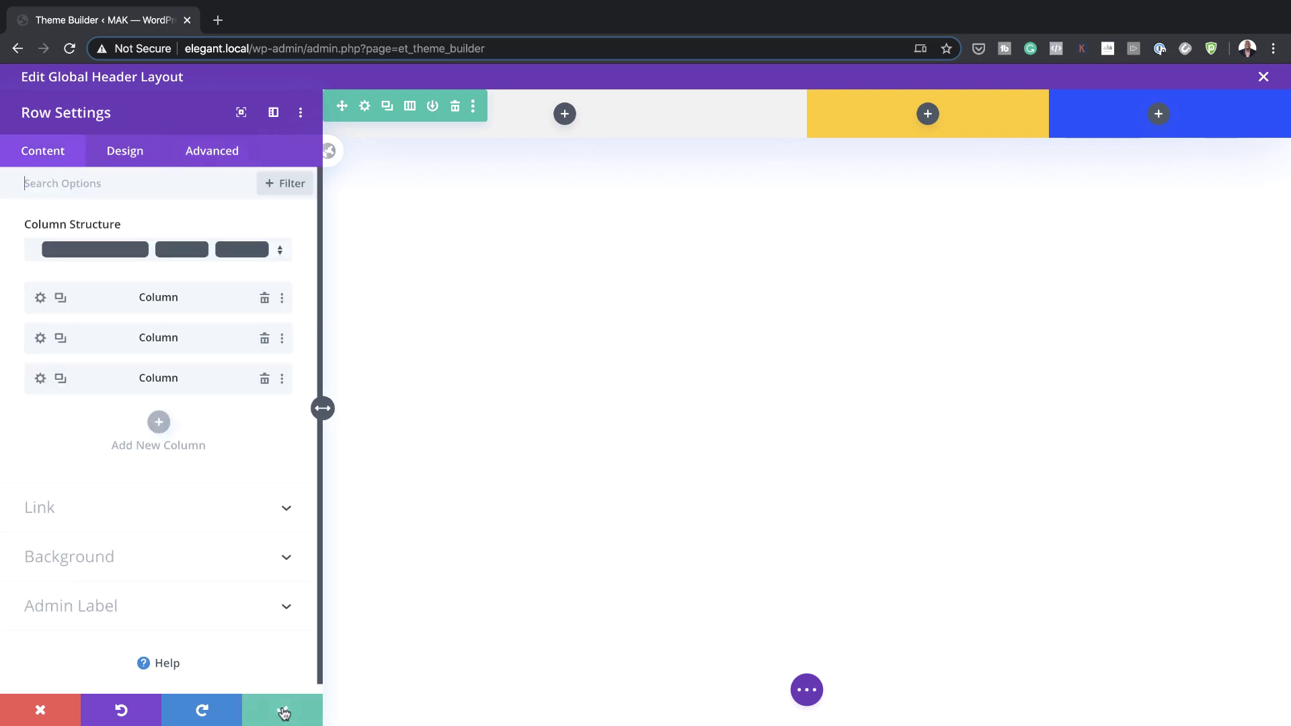
left_click(282, 712)
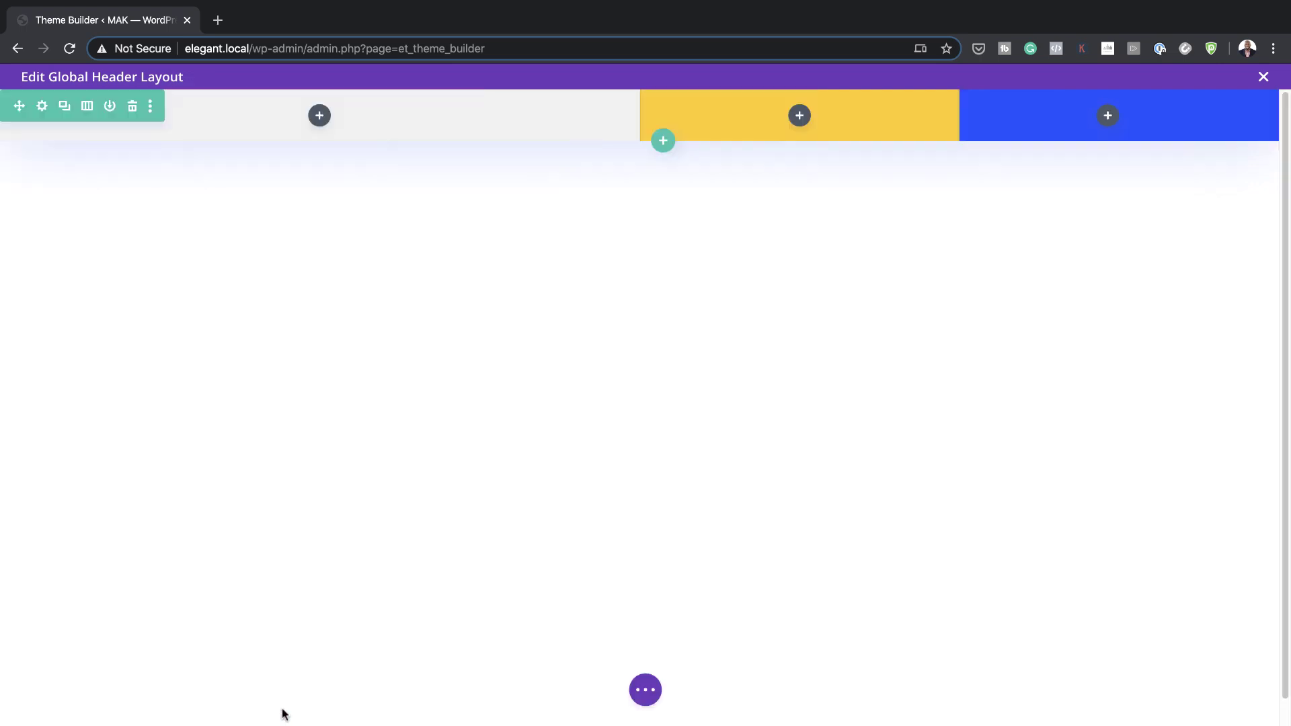
Insert a Menu module in the row's first column and have it use the main menu
left_click(323, 116)
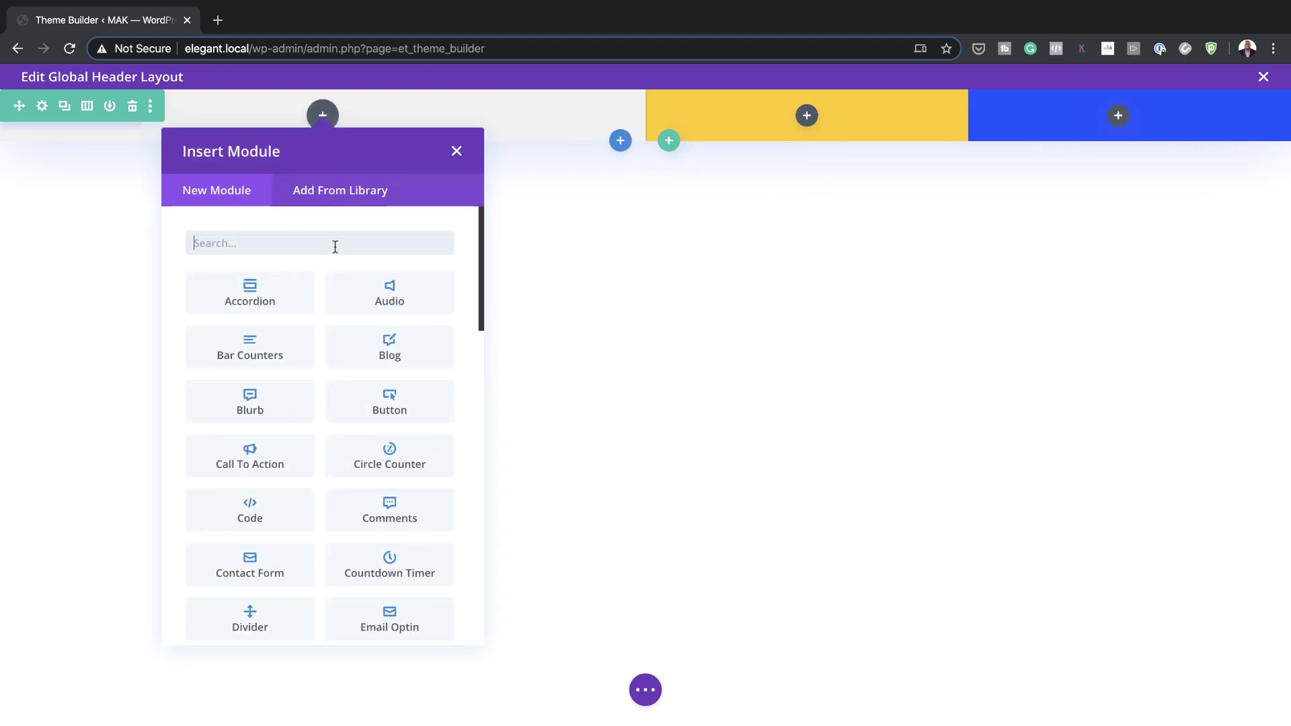
type("me")
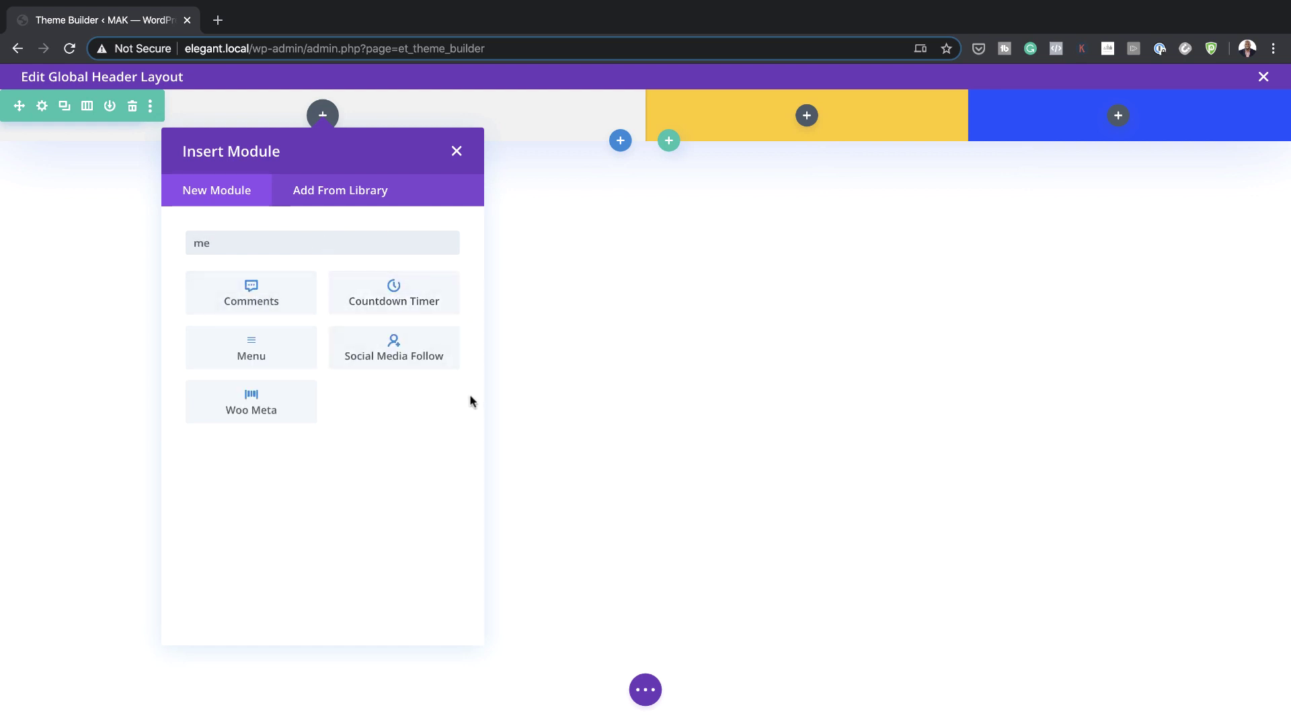
left_click(262, 344)
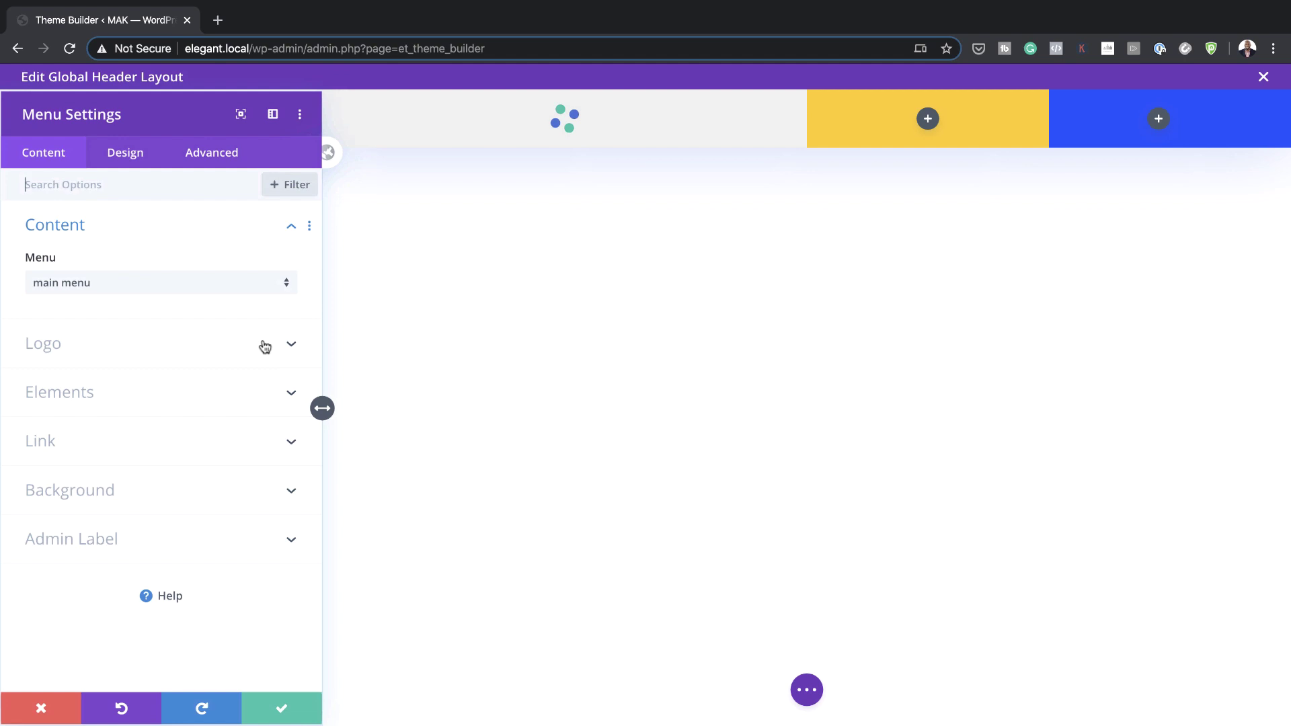
left_click(205, 288)
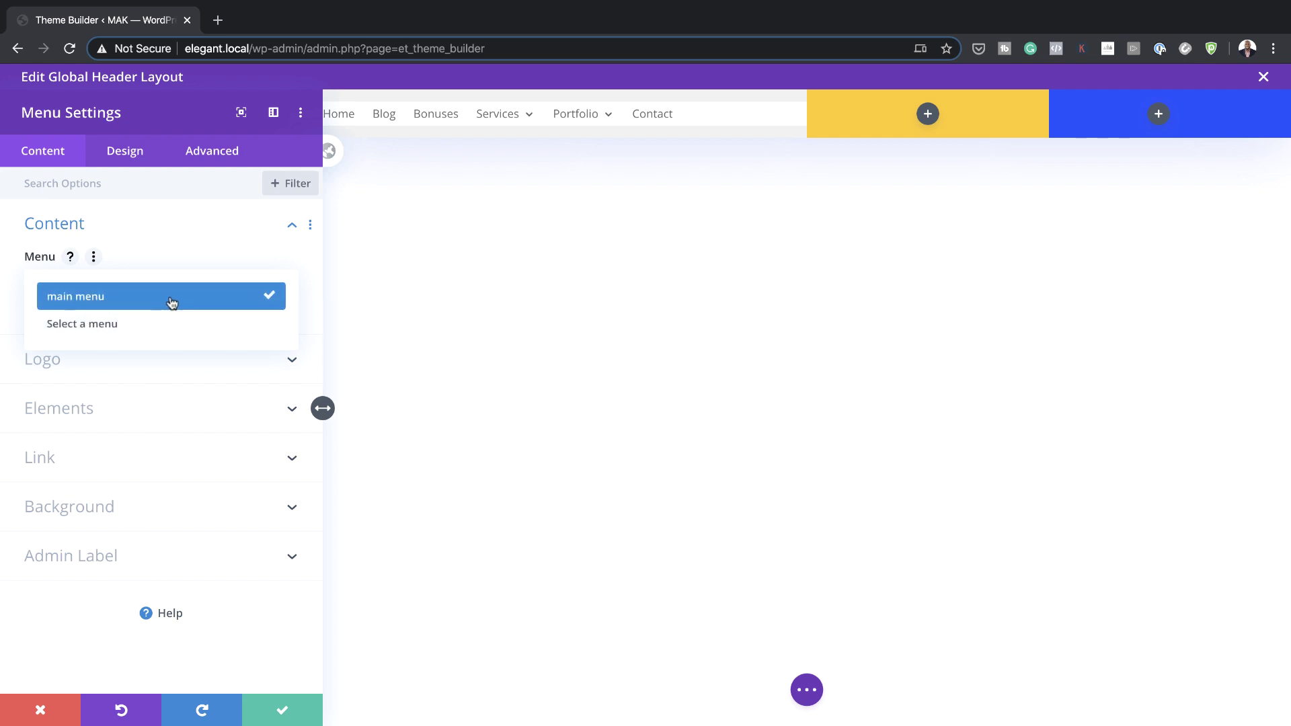
left_click(124, 302)
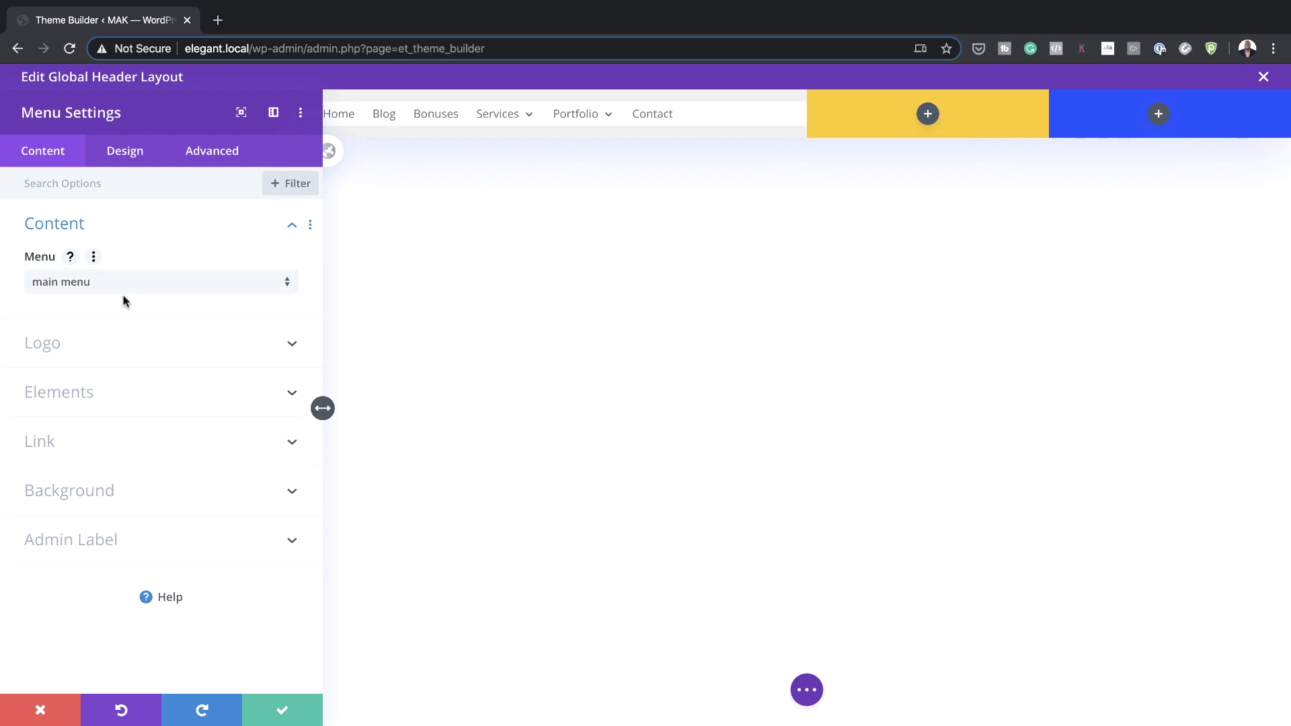
Set logo_01-1.png from the media library as the menu module's logo and make the module's background transparent
left_click(180, 347)
left_click(162, 306)
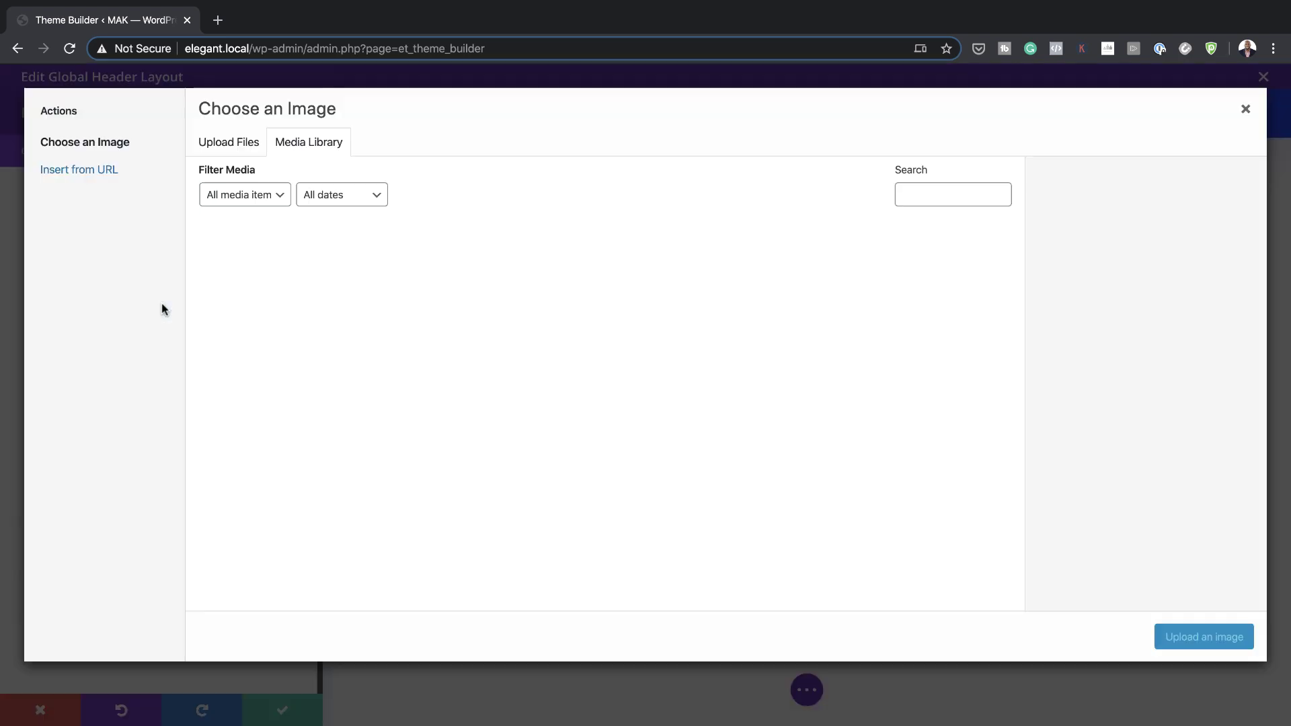
scroll(928, 395, "down", 5)
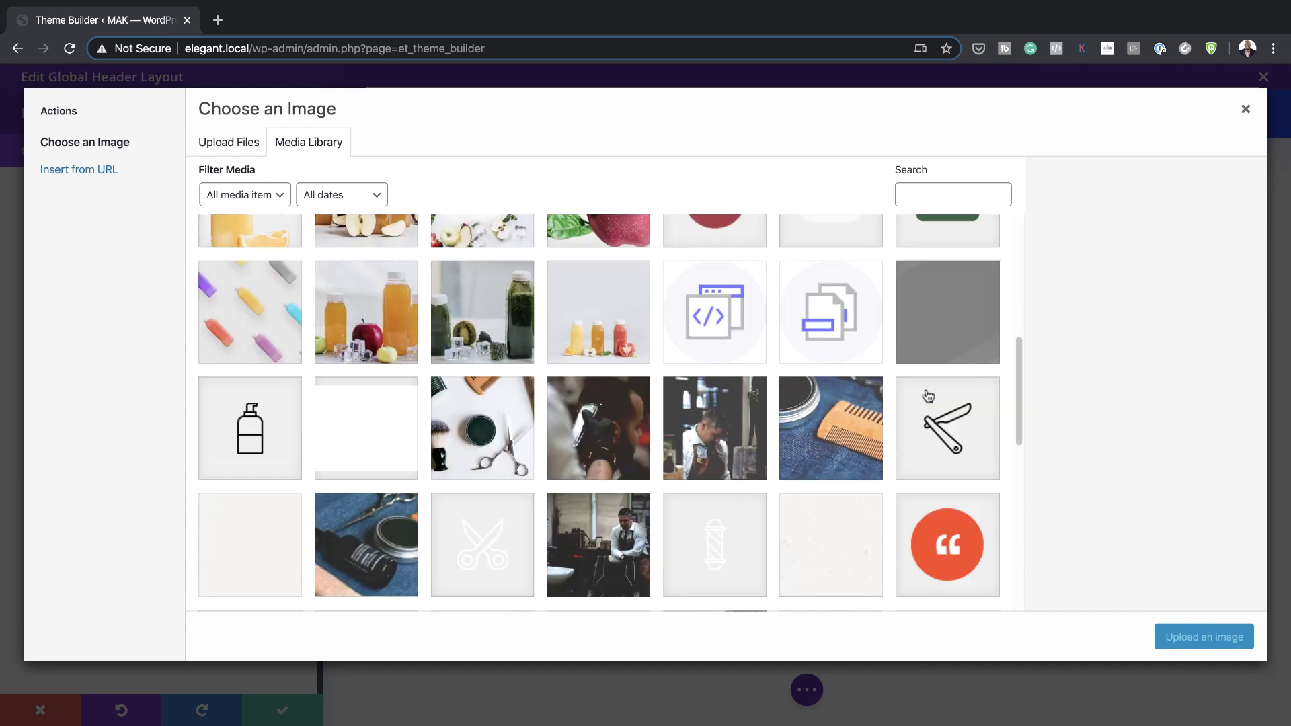
scroll(929, 394, "down", 10)
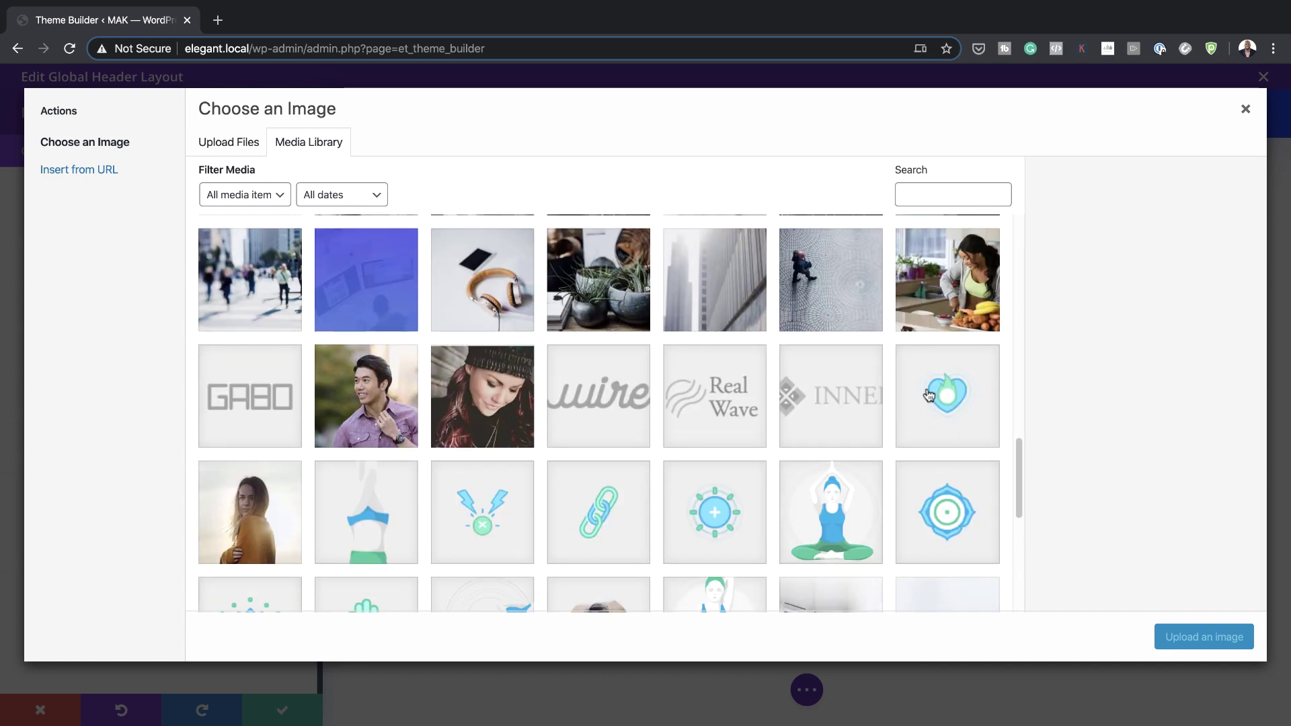
left_click(624, 402)
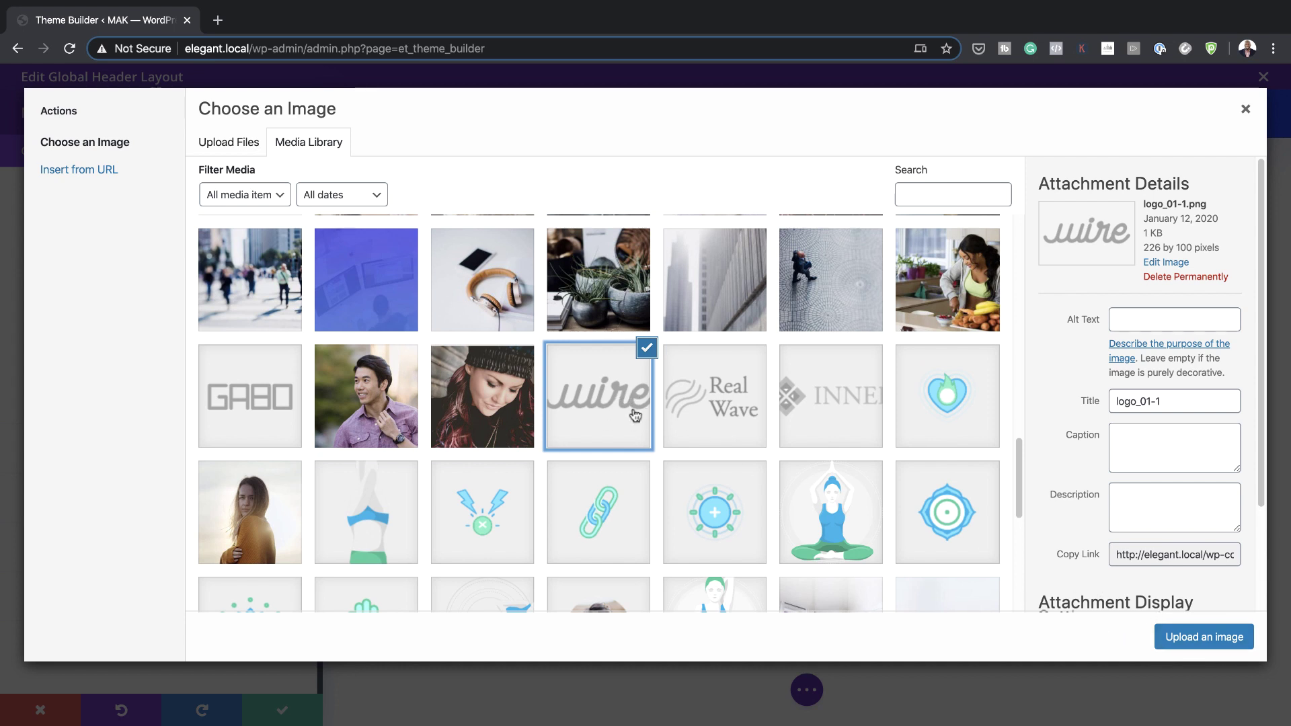
left_click(1207, 641)
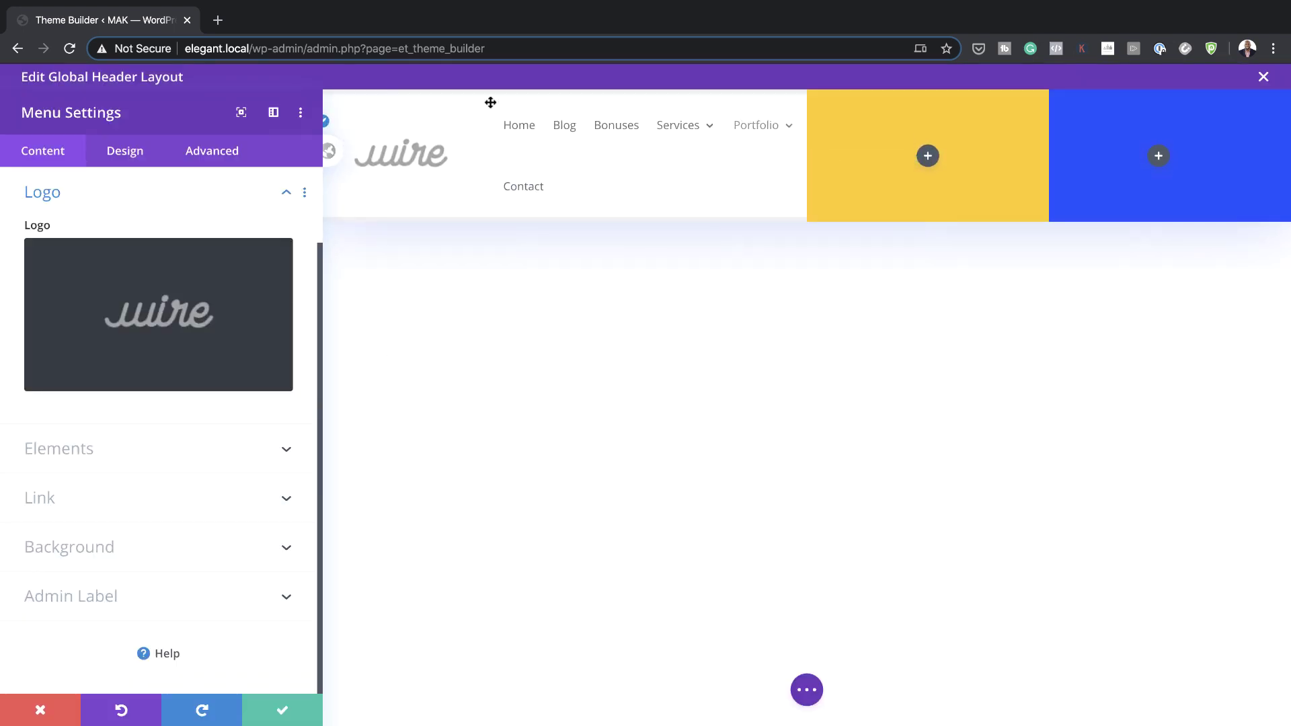
left_click(99, 553)
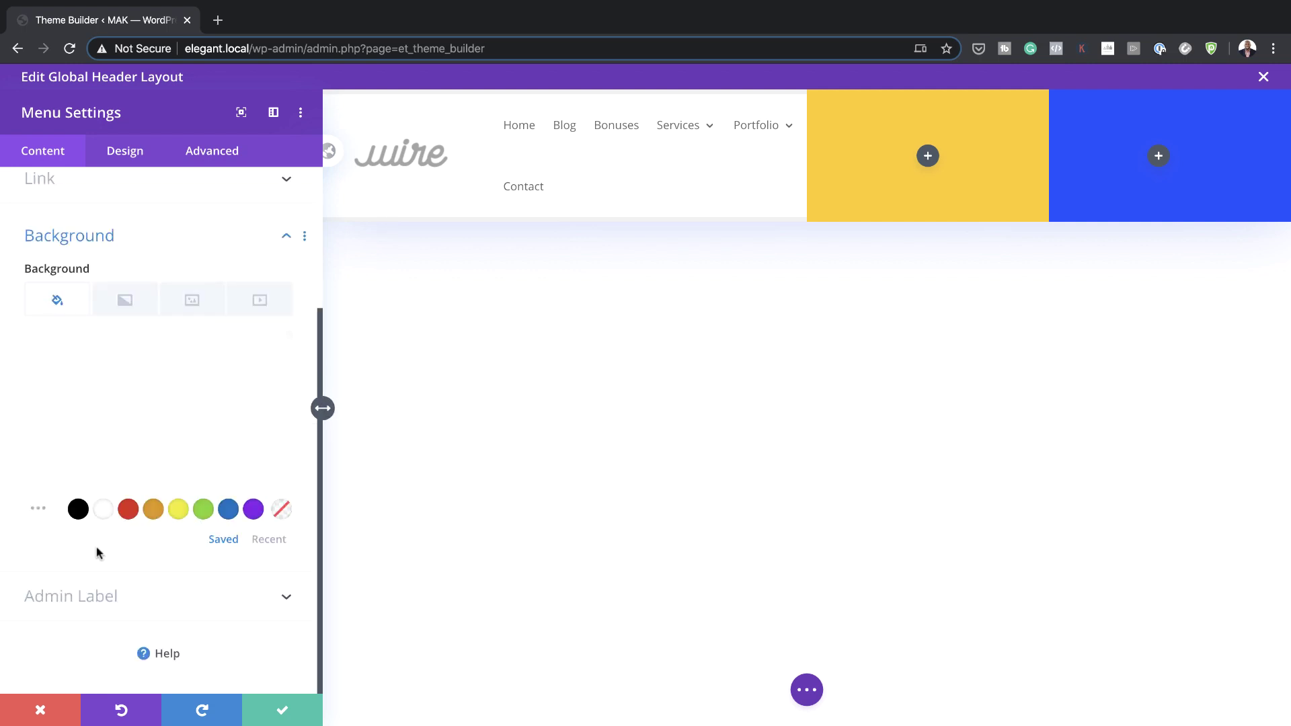
left_click(282, 513)
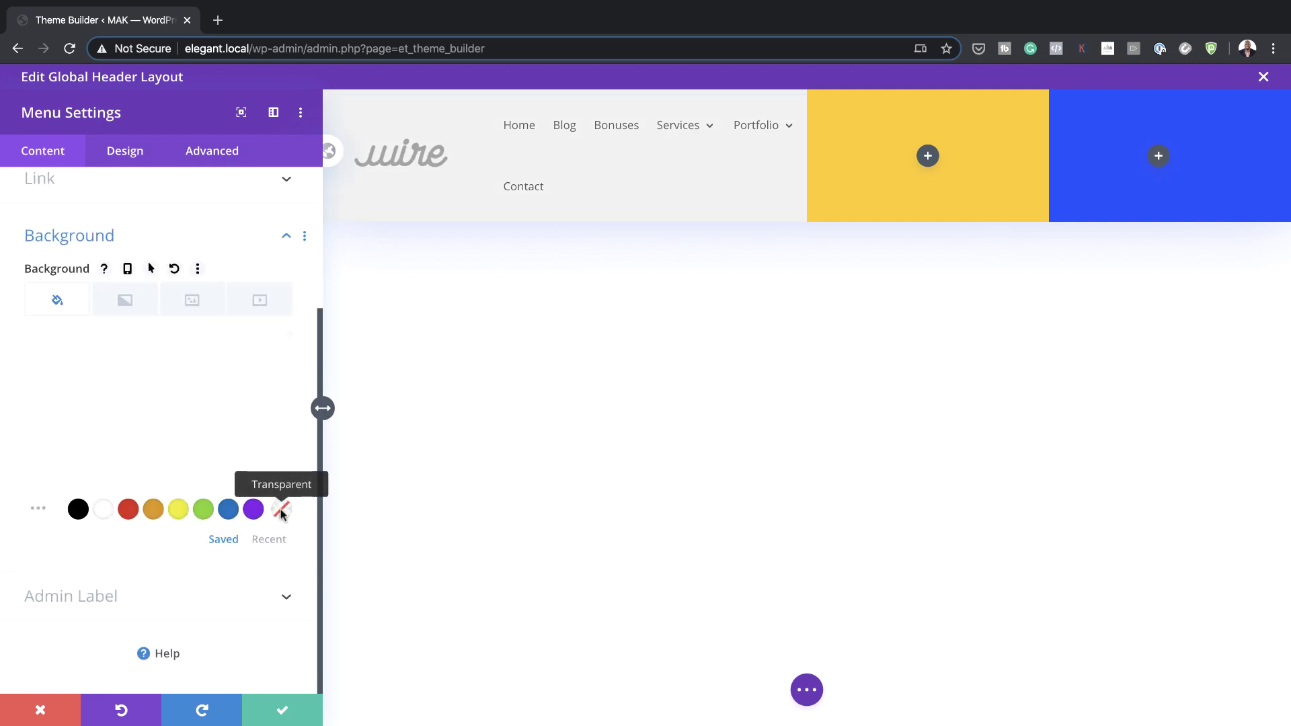
Set the menu text font to Montserrat and the menu text color to black
left_click(129, 152)
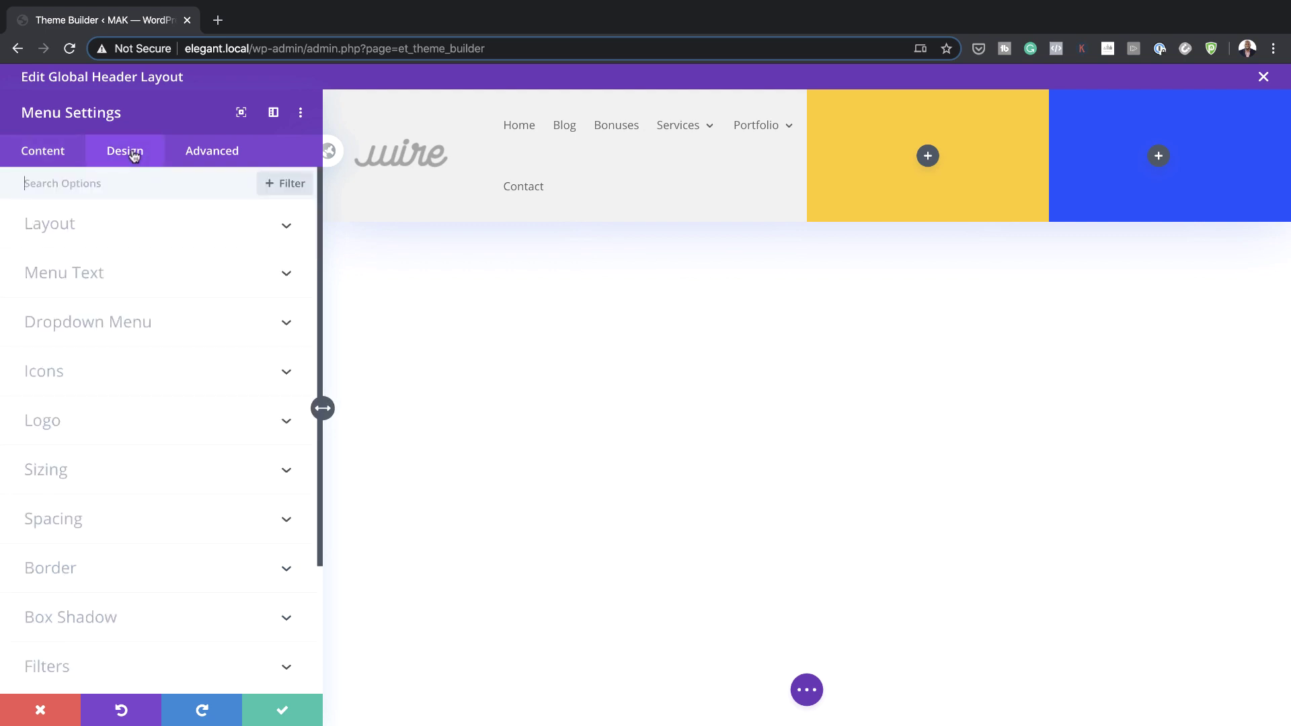
left_click(116, 231)
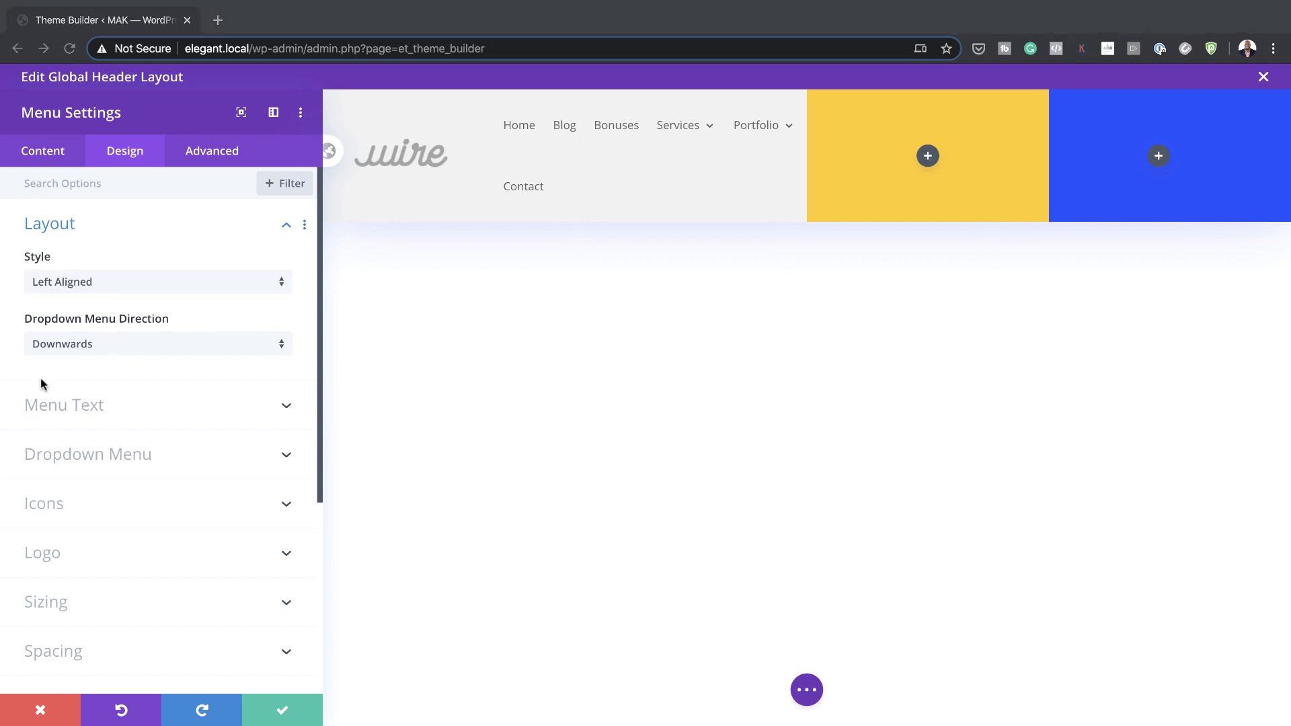
left_click(109, 408)
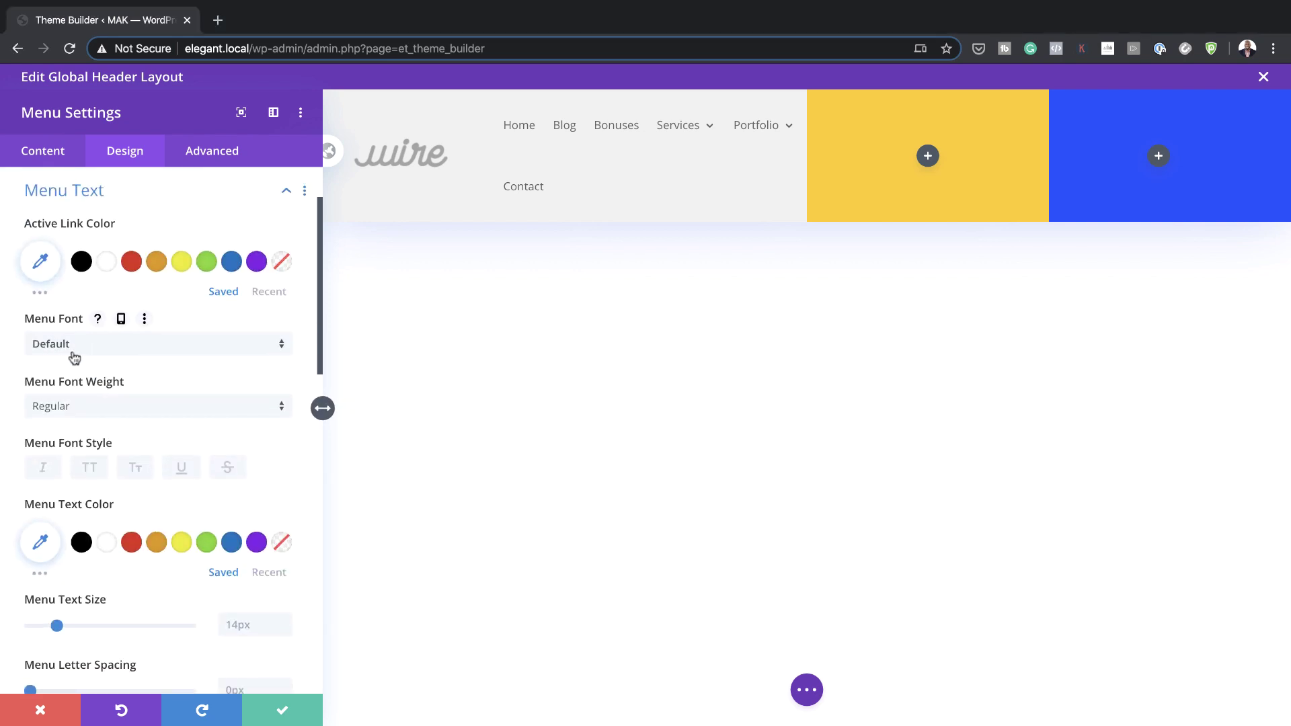
left_click(74, 349)
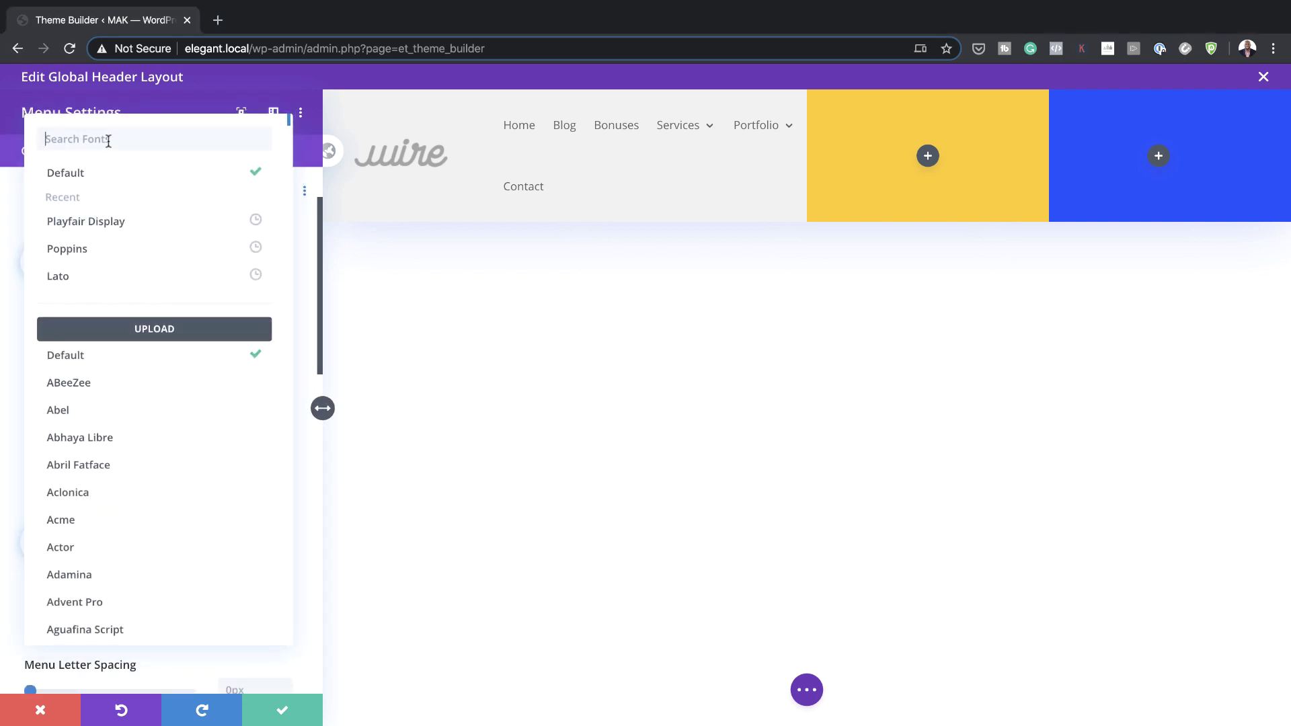
type("Montserrat")
left_click(103, 177)
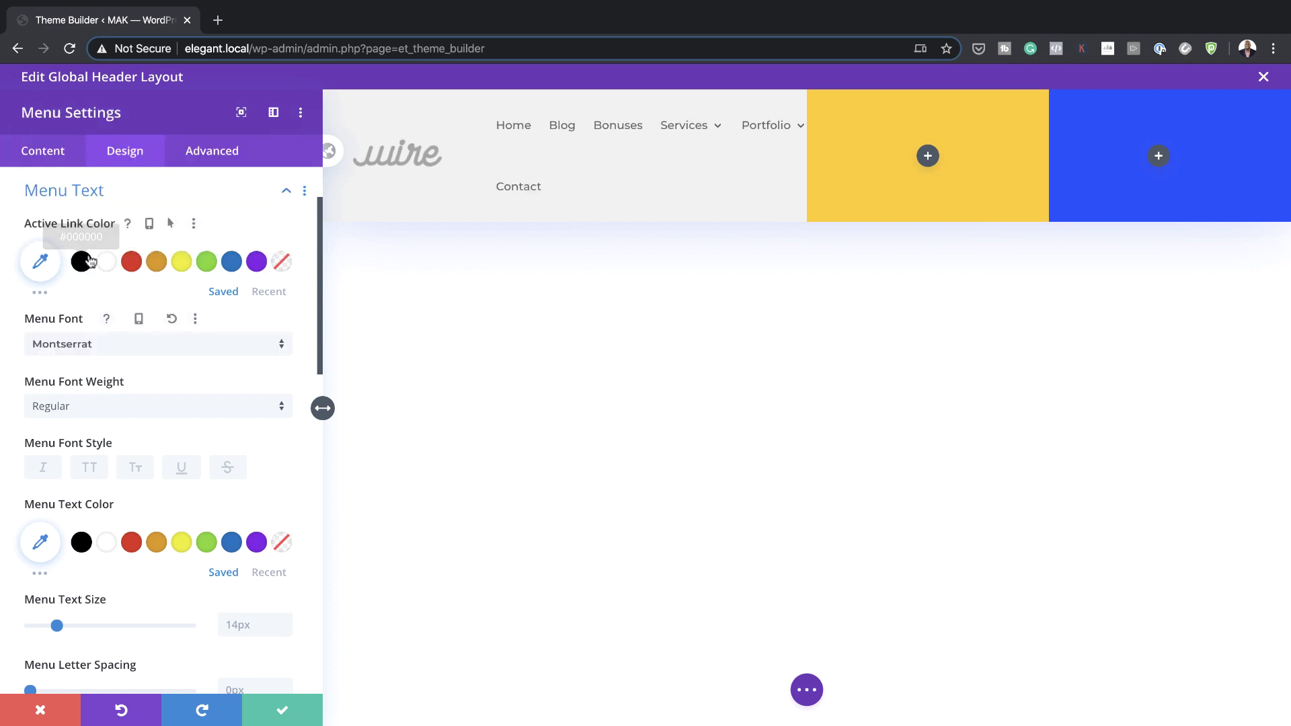
left_click(83, 264)
Set the menu text size to 0.7vw on desktop, 2vw on tablet and 3vw on phone
scroll(185, 597, "down", 2)
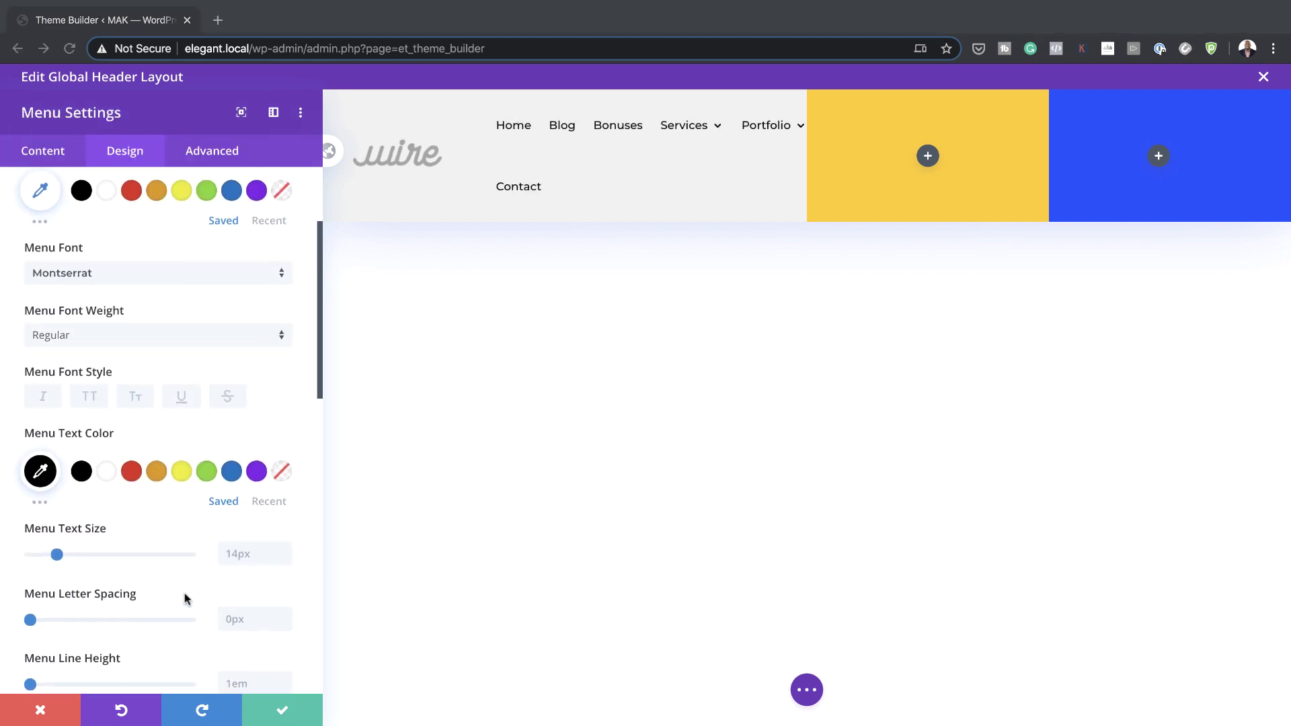
left_click(239, 540)
type("0.7vw")
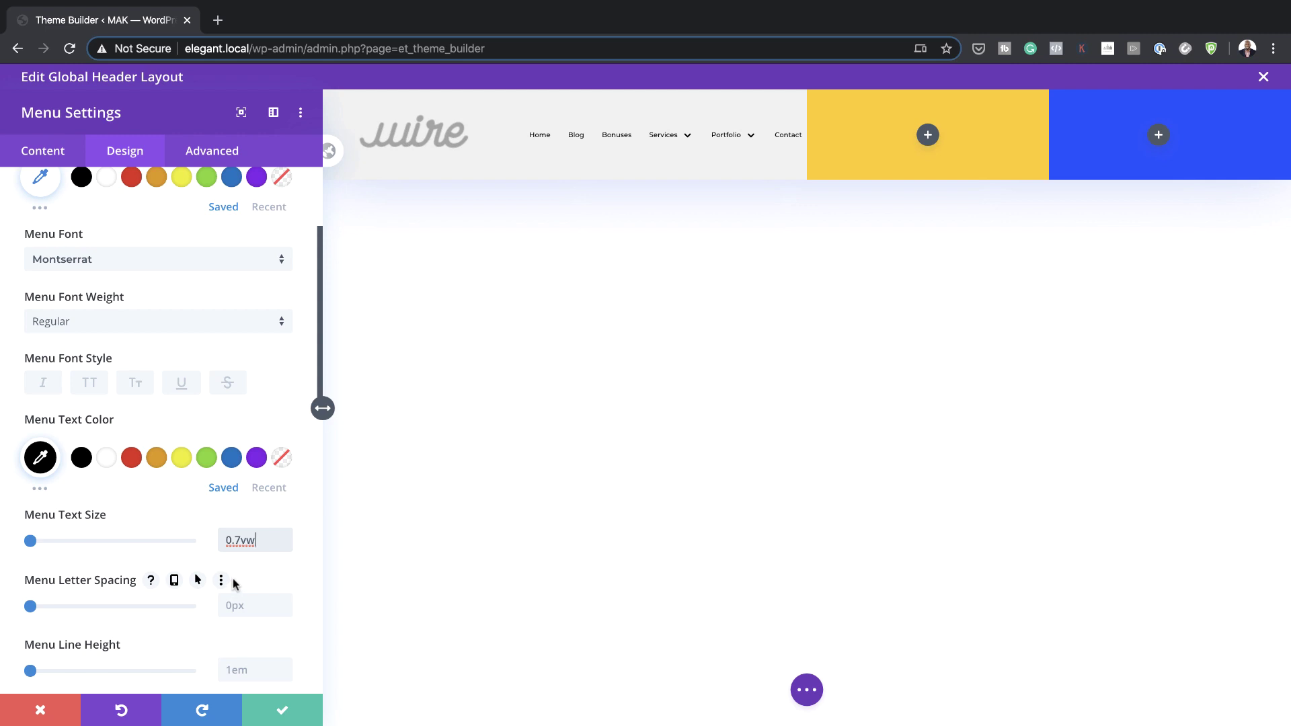
key("super+Tab")
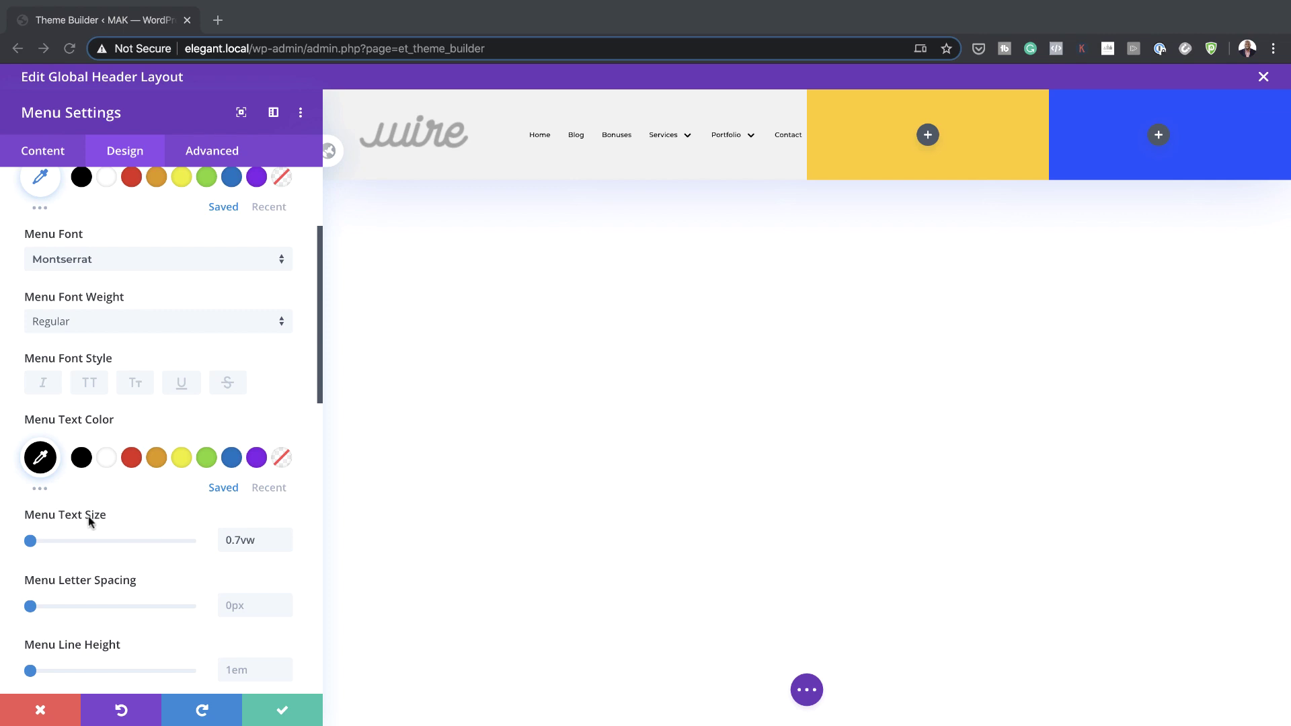
key("super+Tab")
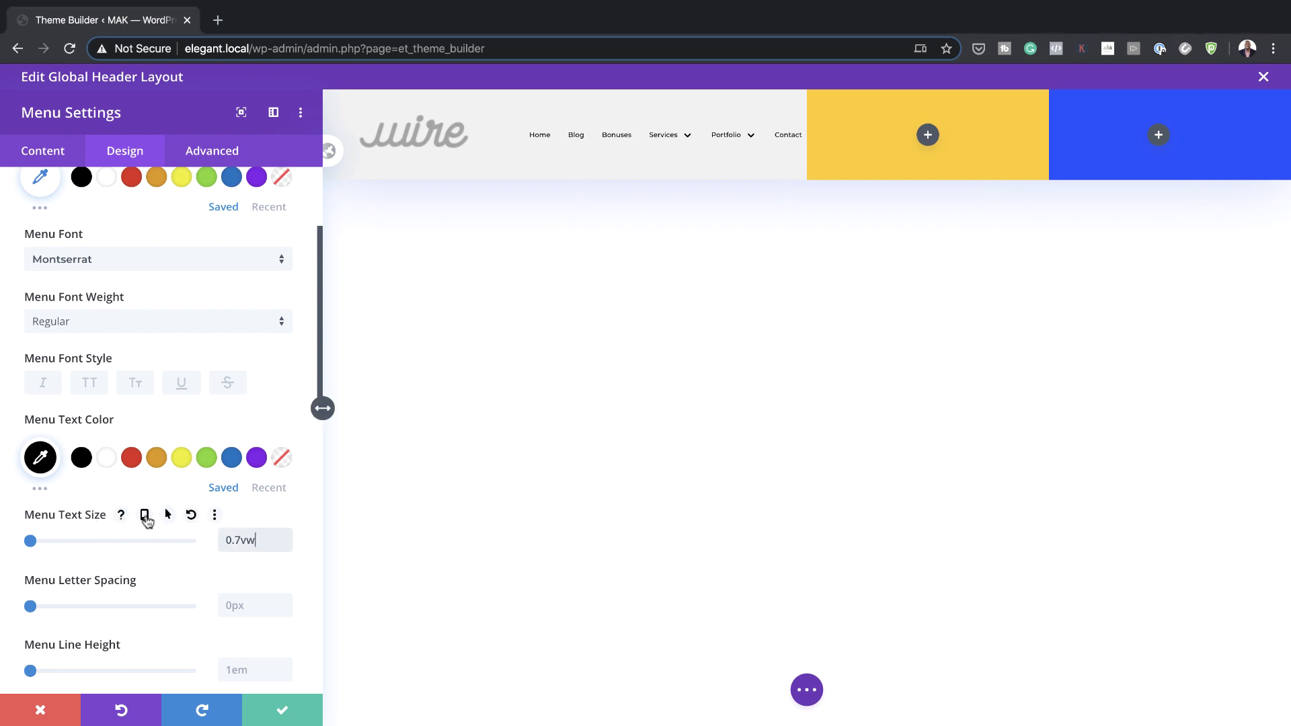
left_click(145, 516)
left_click(162, 544)
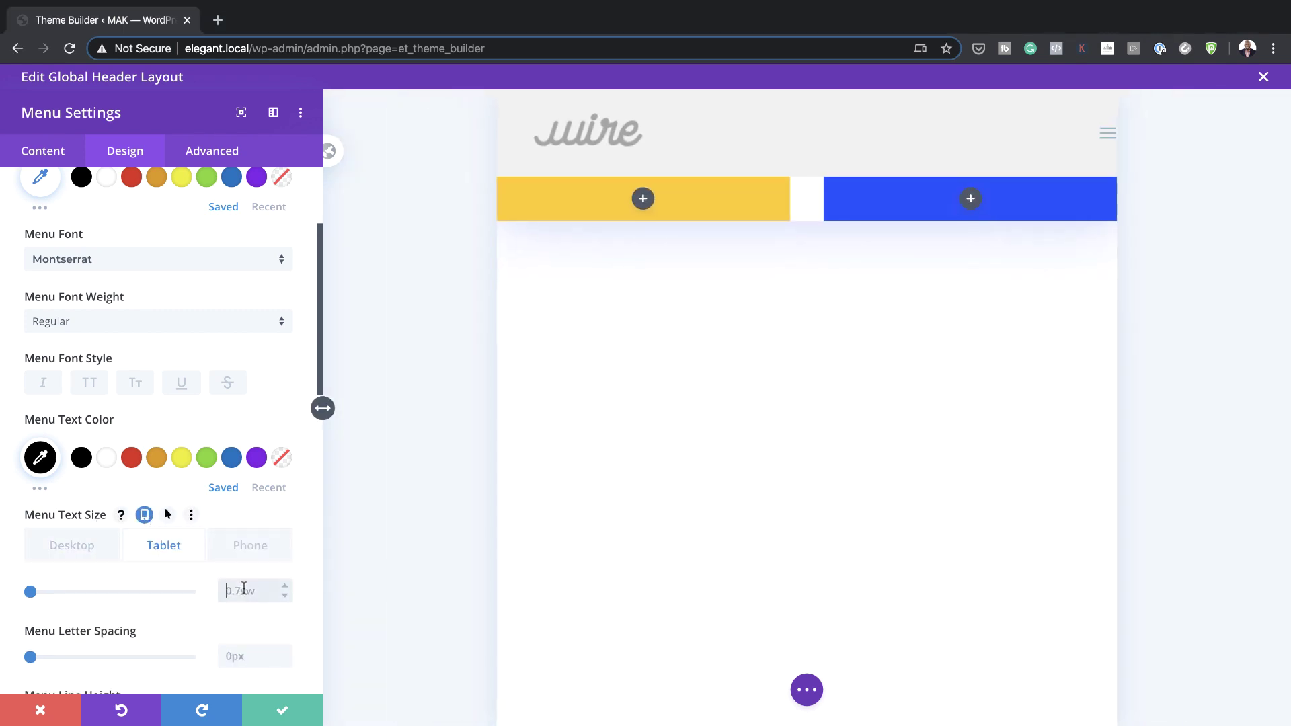
type("2vw")
left_click(262, 556)
left_click(284, 587)
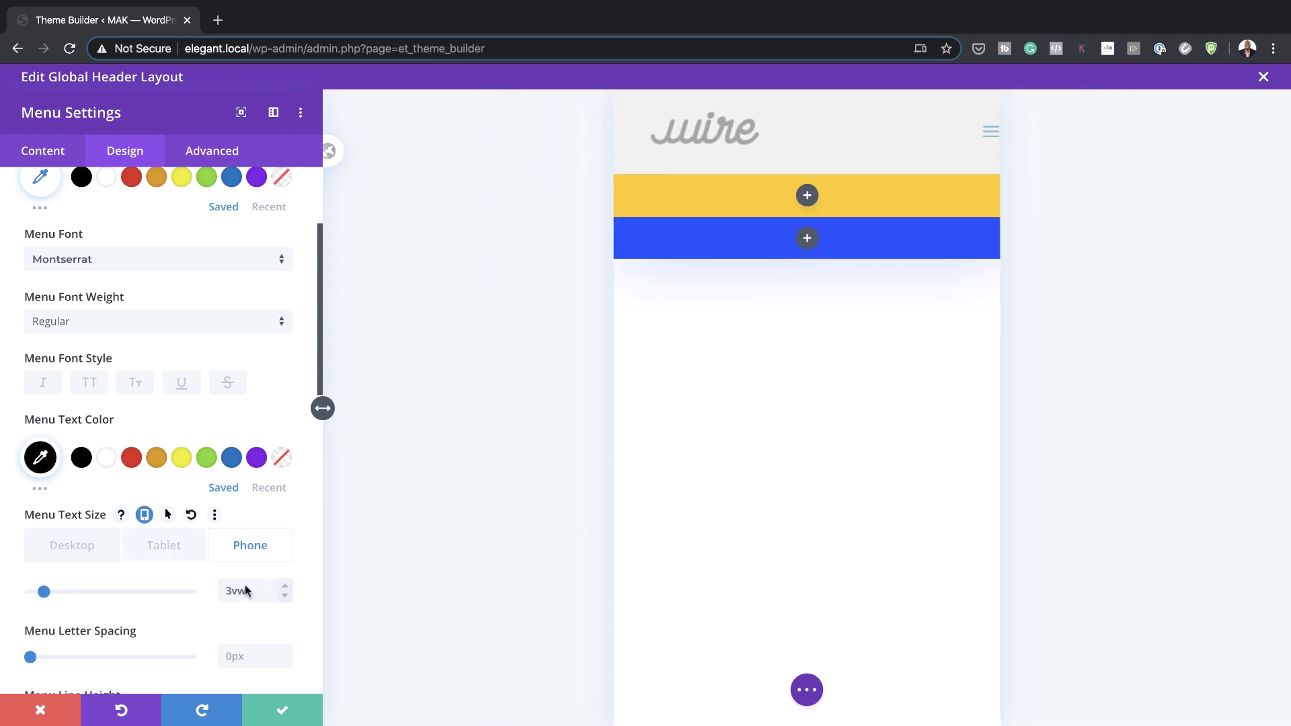
left_click(70, 546)
Set the dropdown menu's line color to white
scroll(193, 592, "down", 6)
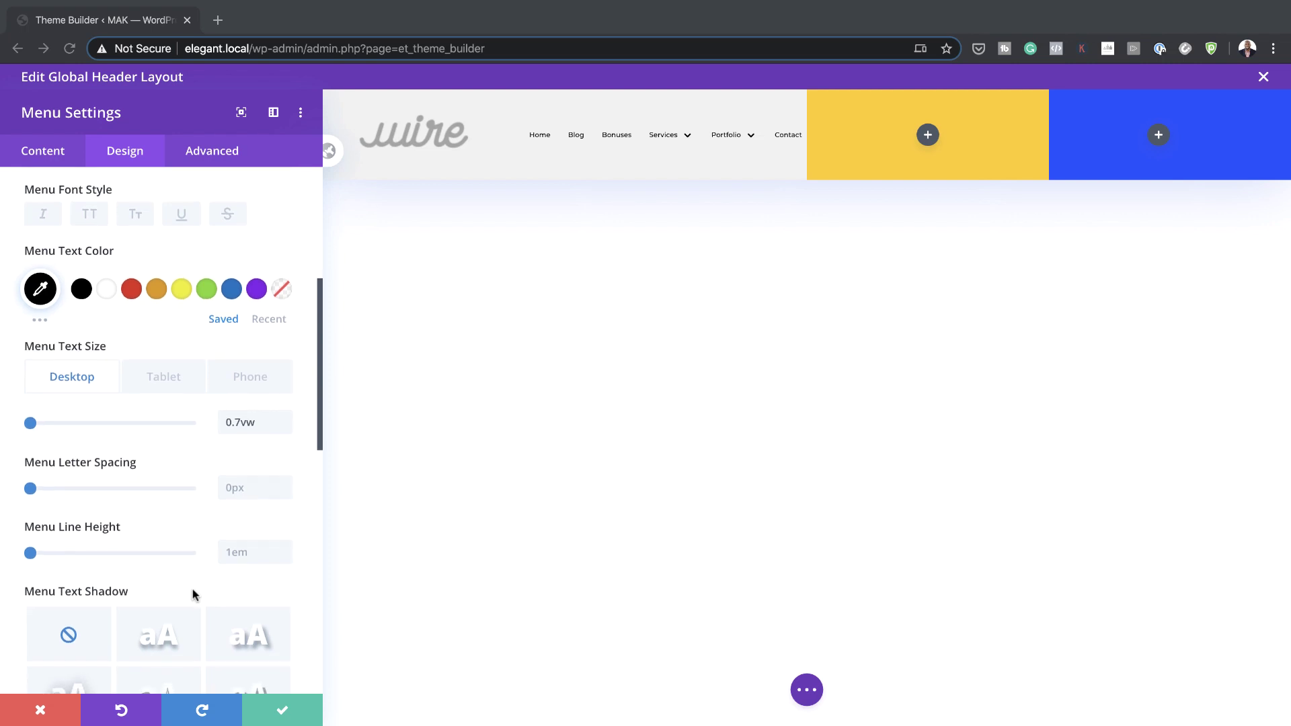
scroll(193, 595, "down", 3)
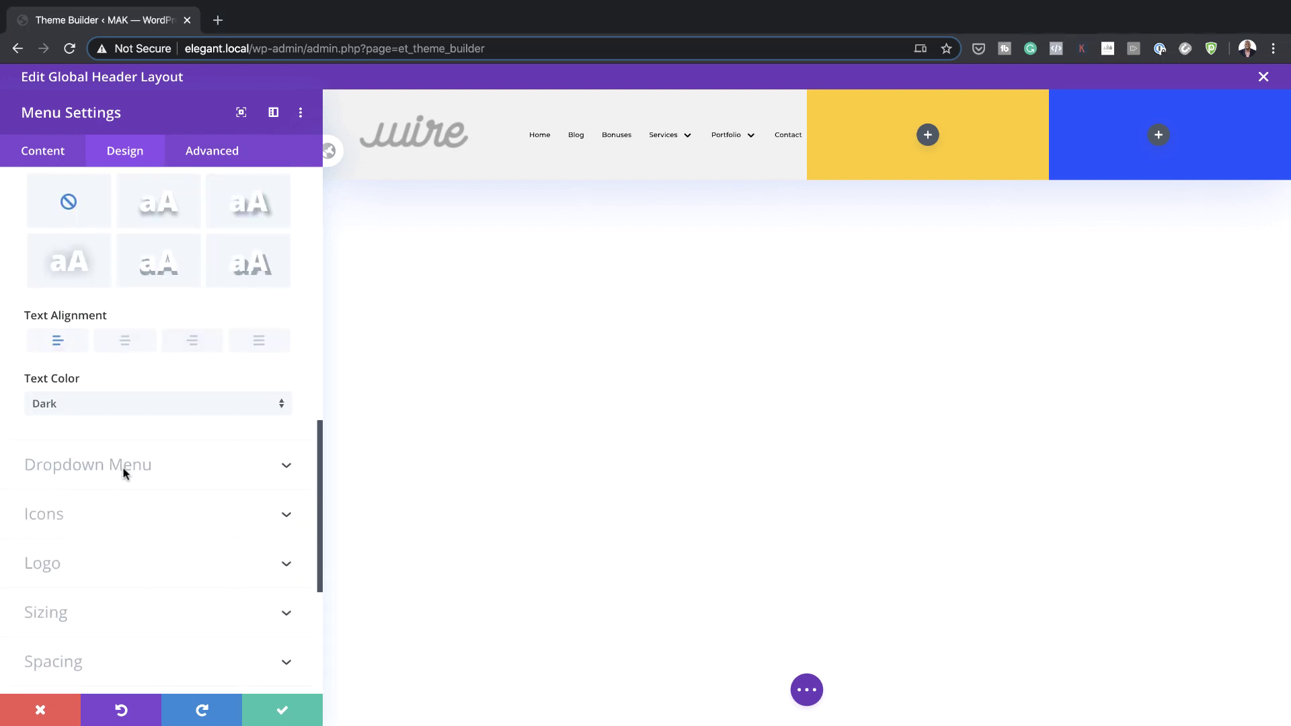
left_click(122, 468)
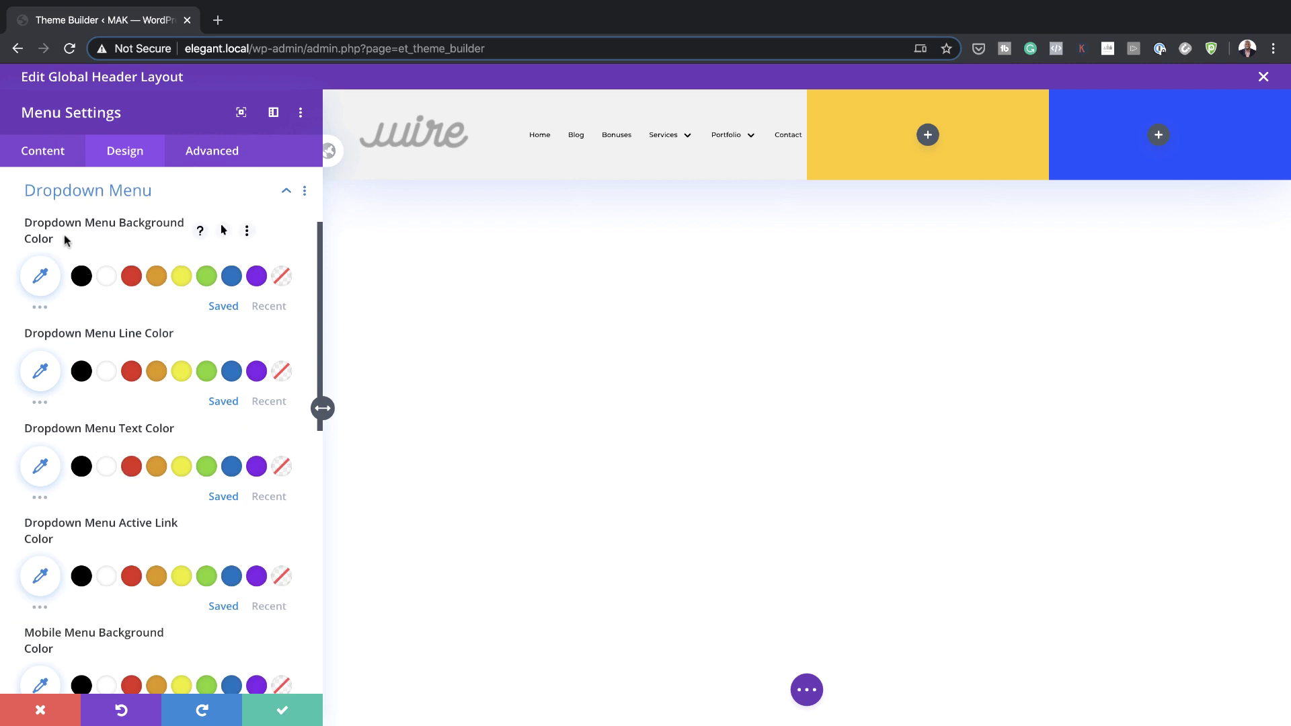
left_click(108, 374)
Set the hamburger menu icon color to #2848ff
scroll(158, 564, "down", 5)
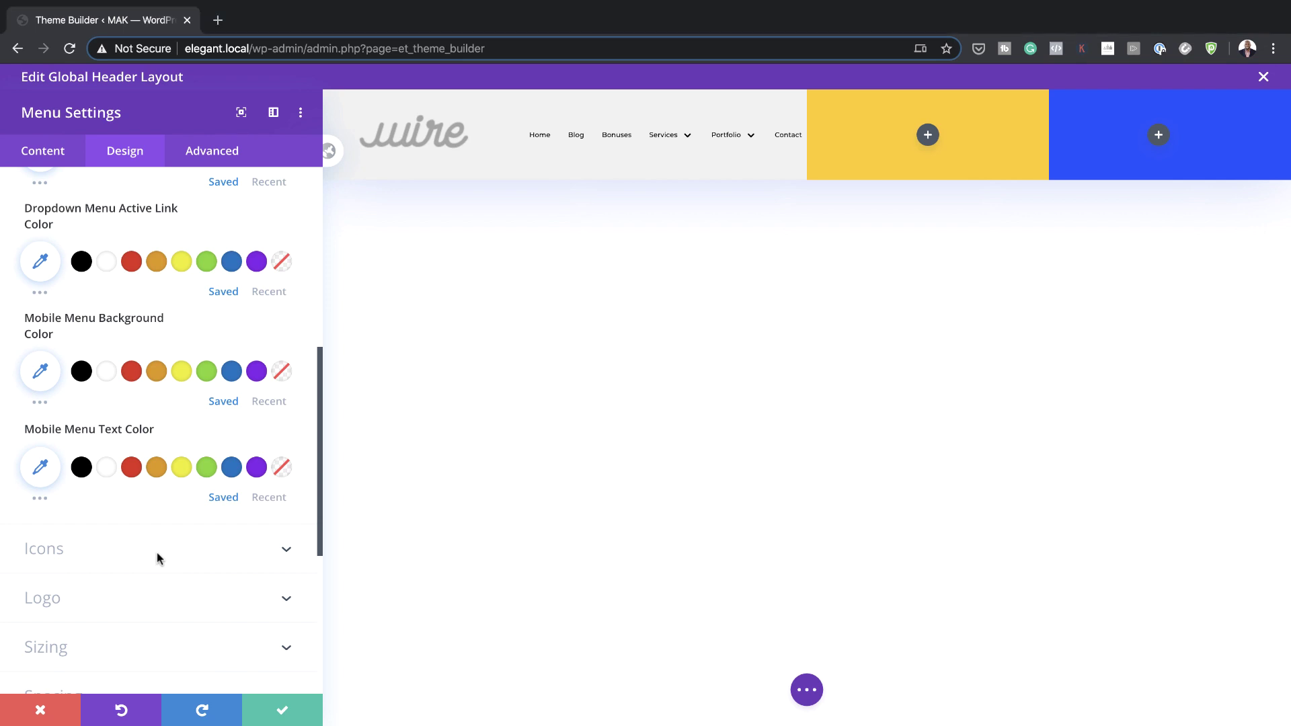
left_click(157, 559)
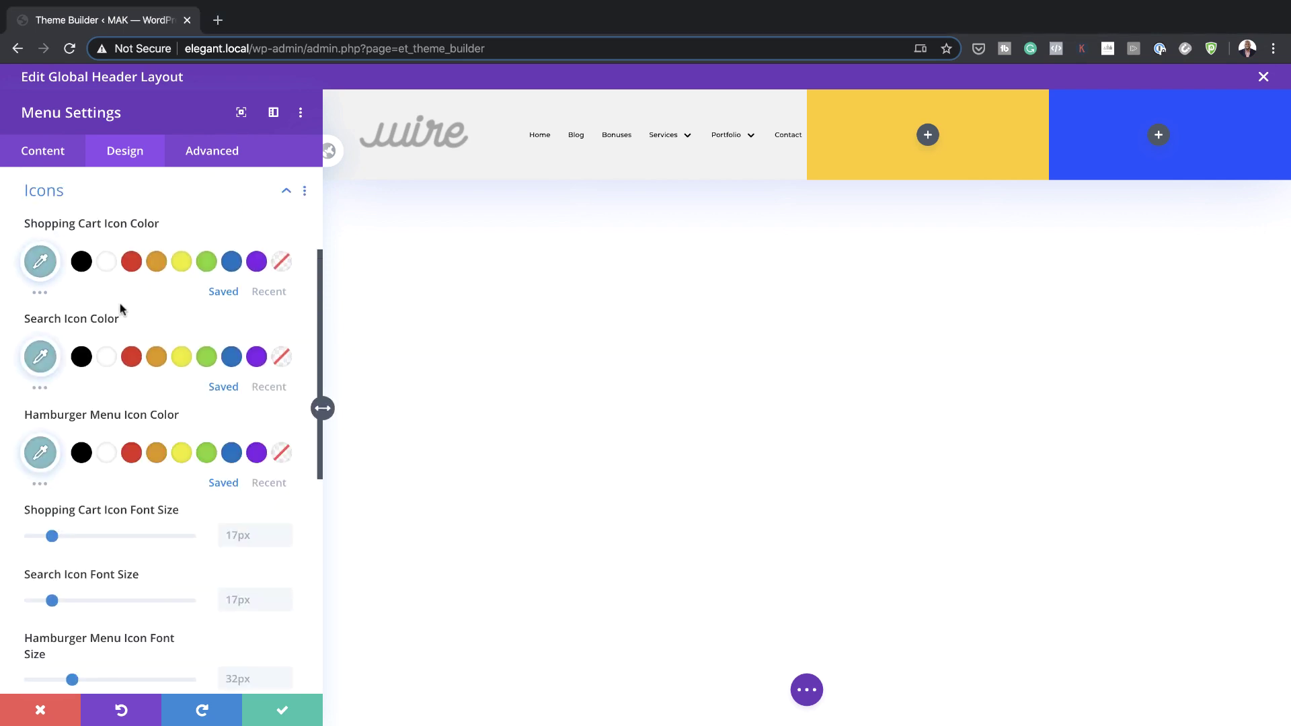
left_click(41, 451)
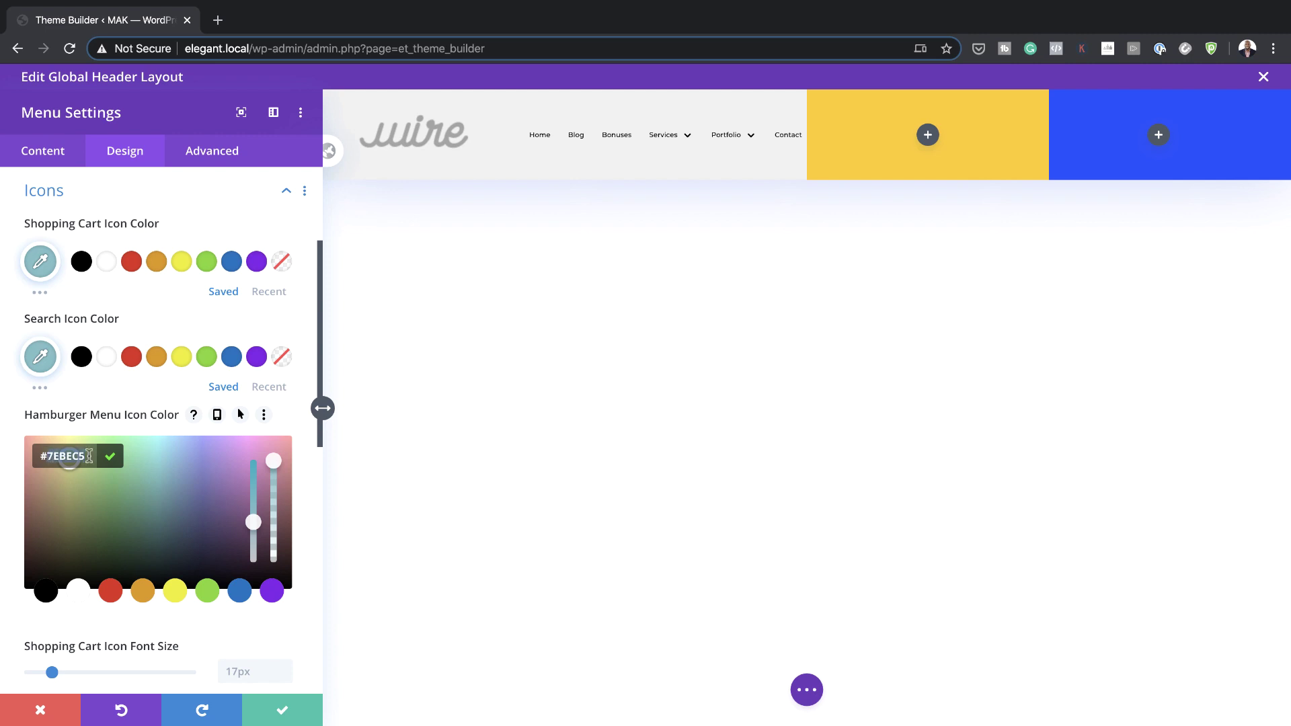
key("super+a")
type("#2848ff")
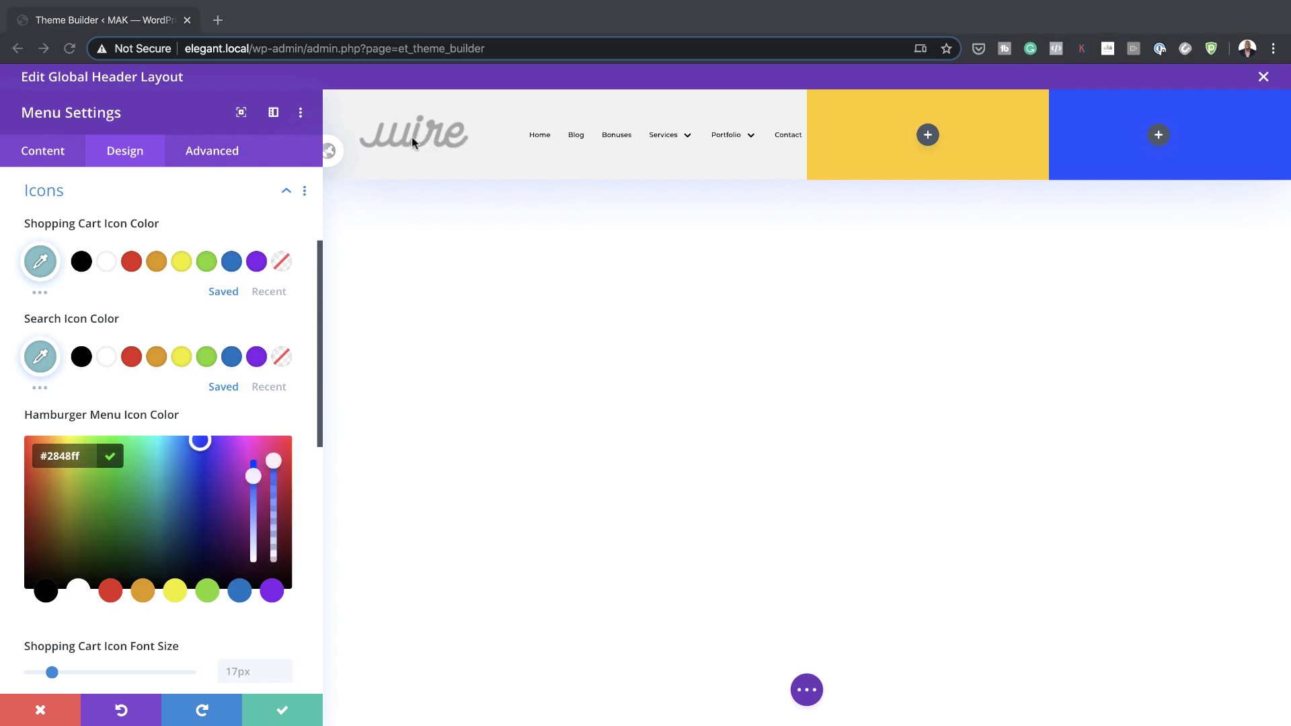
Set the logo max width in the menu module's sizing to 6vw
scroll(253, 466, "down", 2)
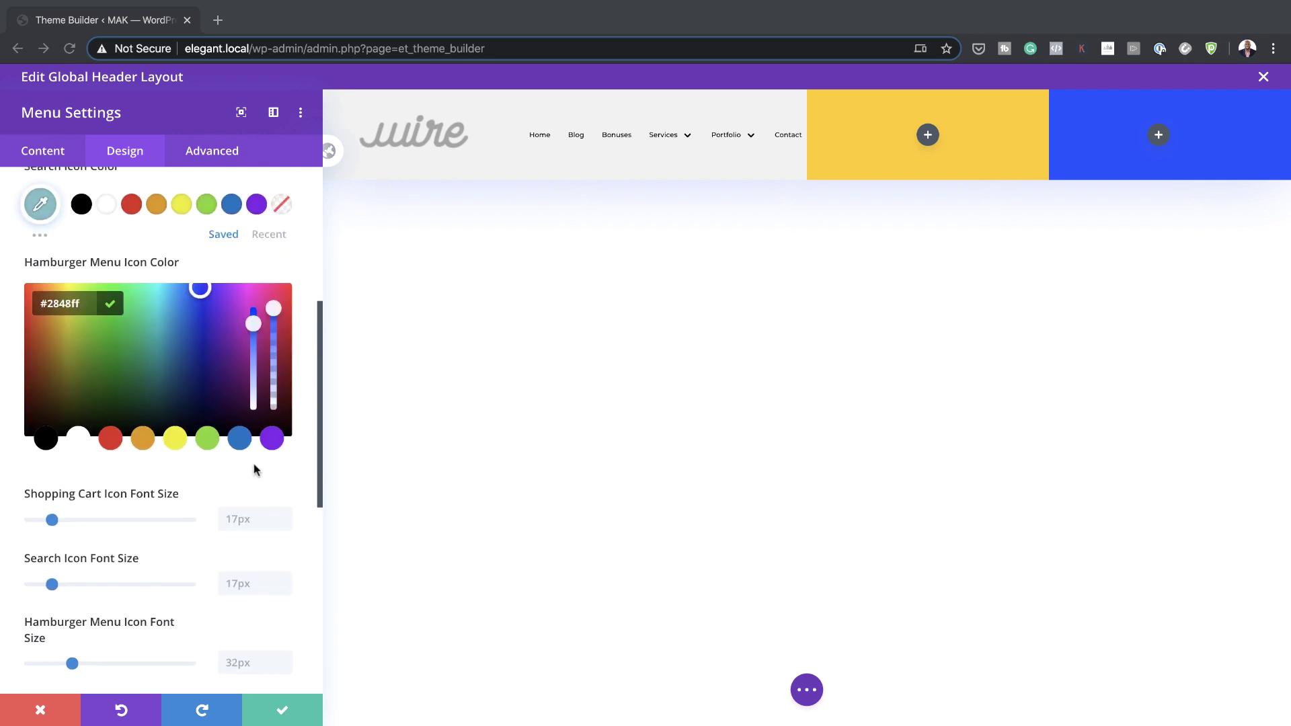
scroll(254, 463, "down", 3)
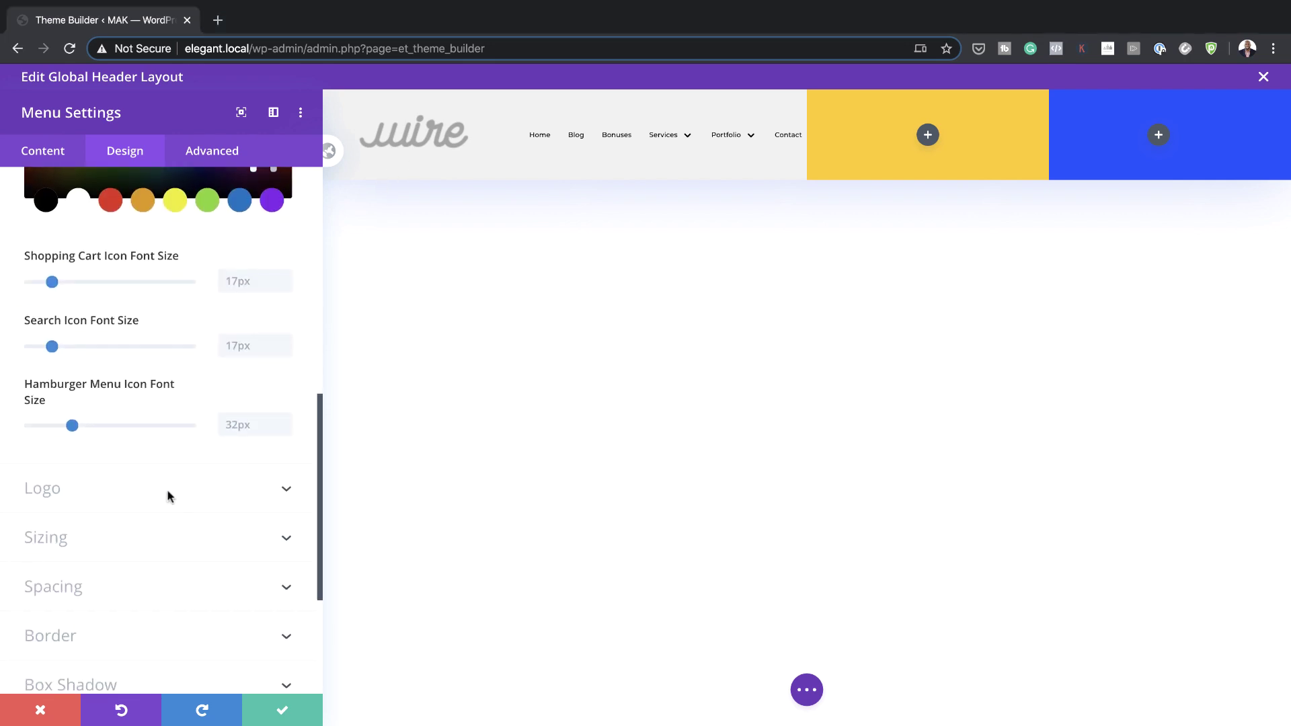
left_click(167, 490)
scroll(248, 546, "up", 4)
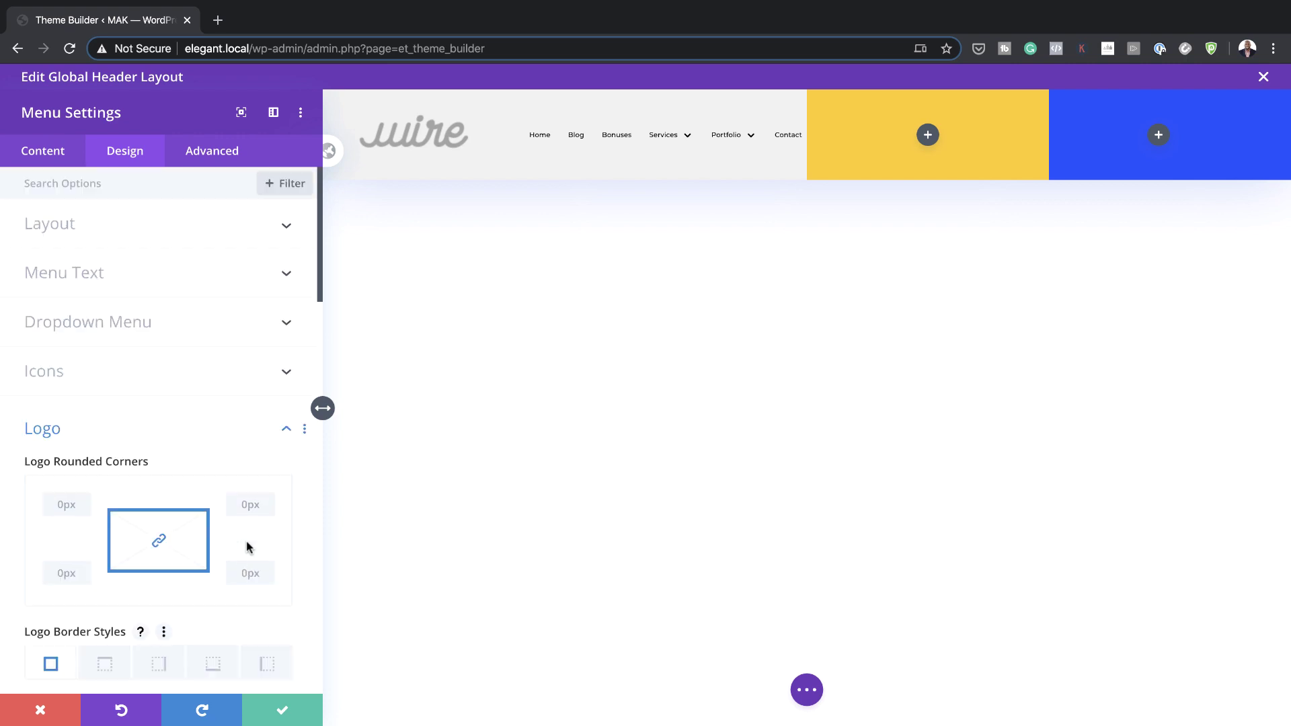
scroll(246, 546, "down", 10)
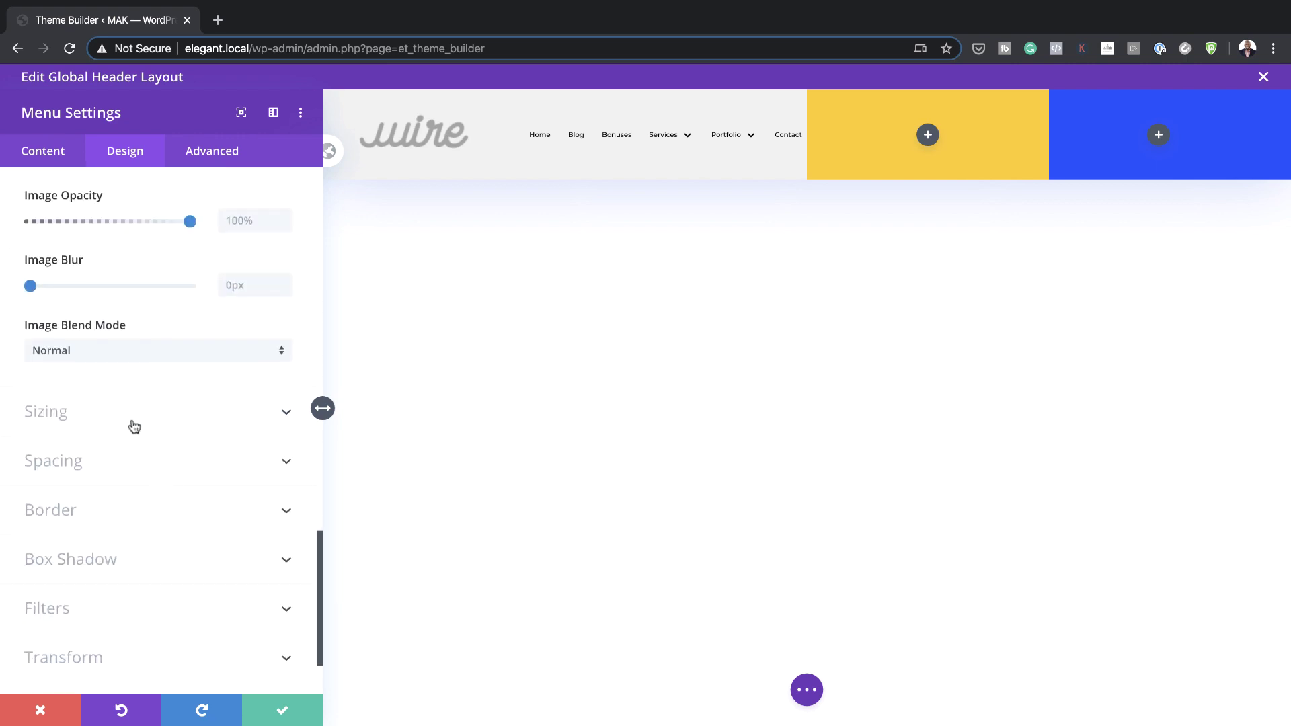
left_click(131, 415)
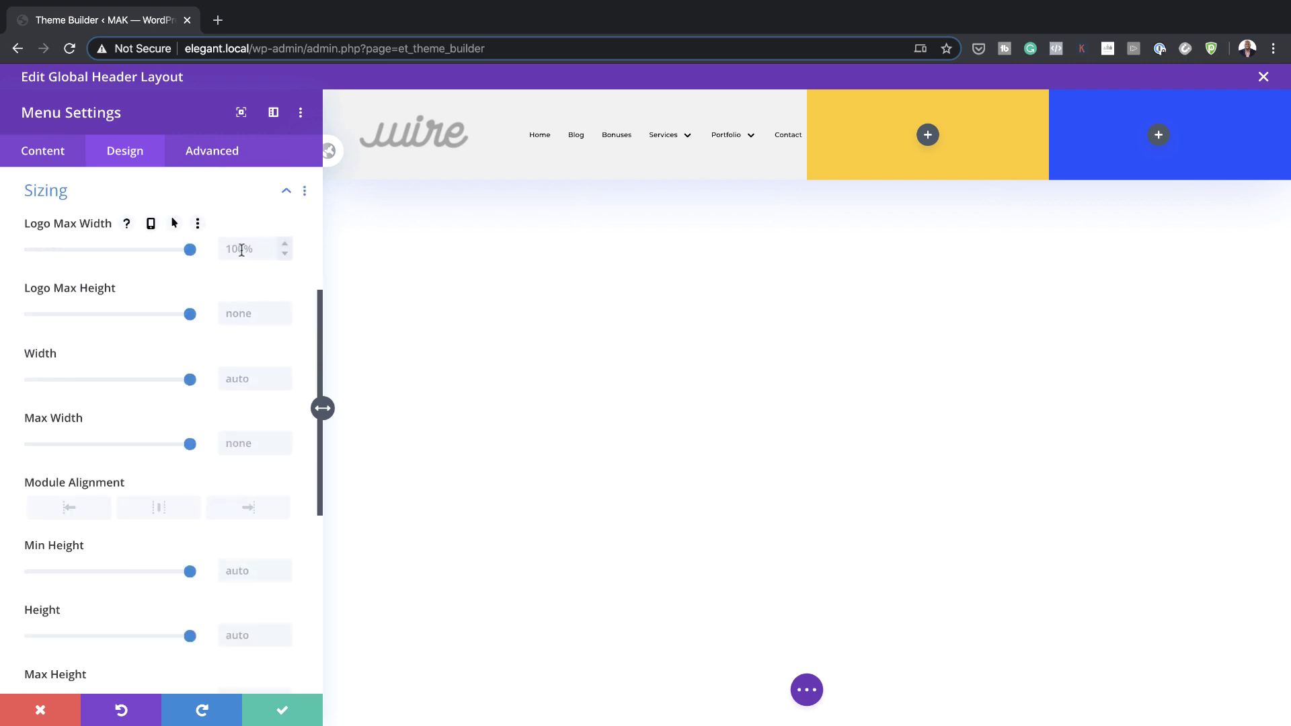
left_click(241, 250)
type("6vw")
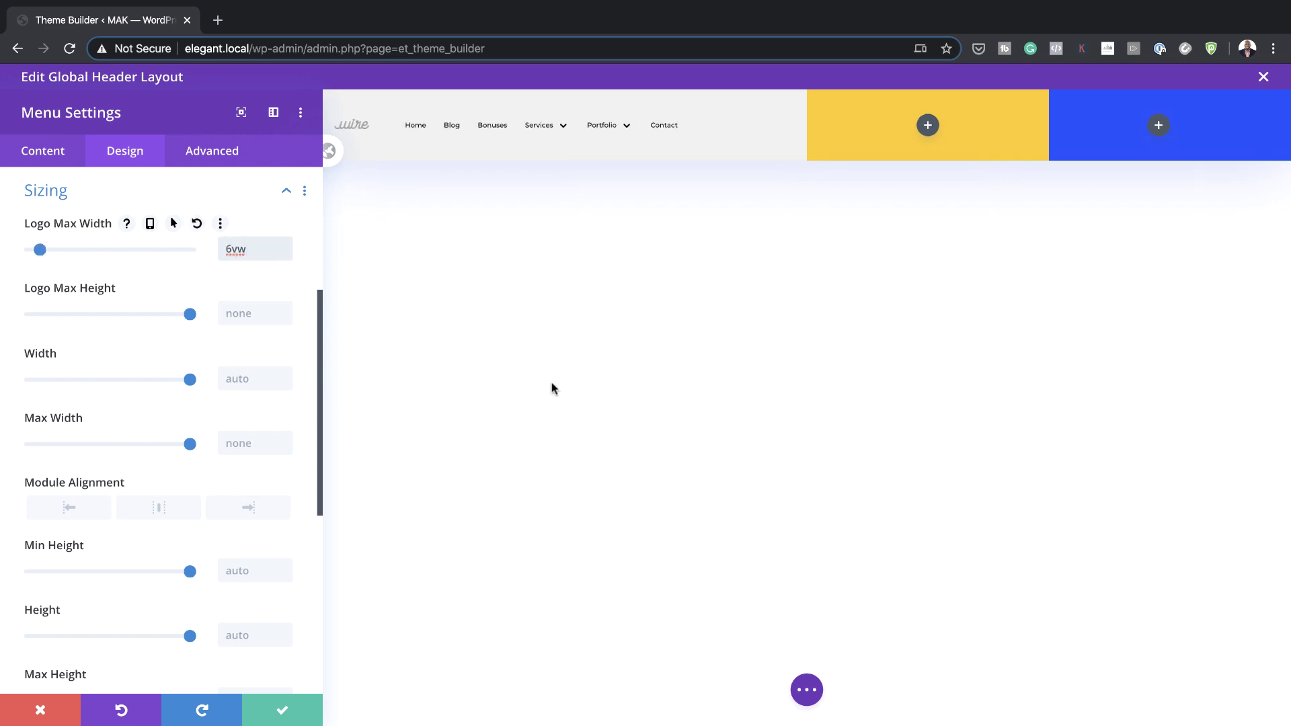
Enable responsive values for the logo max width and set it to 9vw on tablet and 13vw on phone
left_click(150, 225)
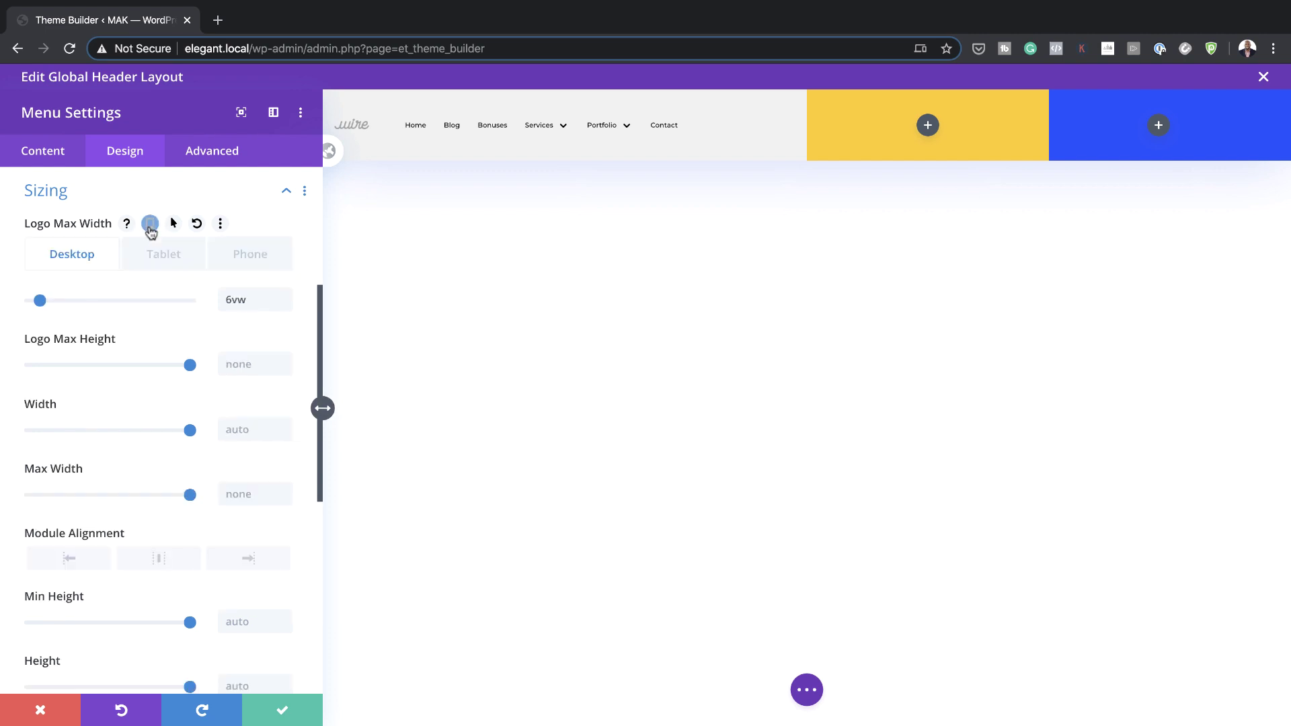
left_click(165, 255)
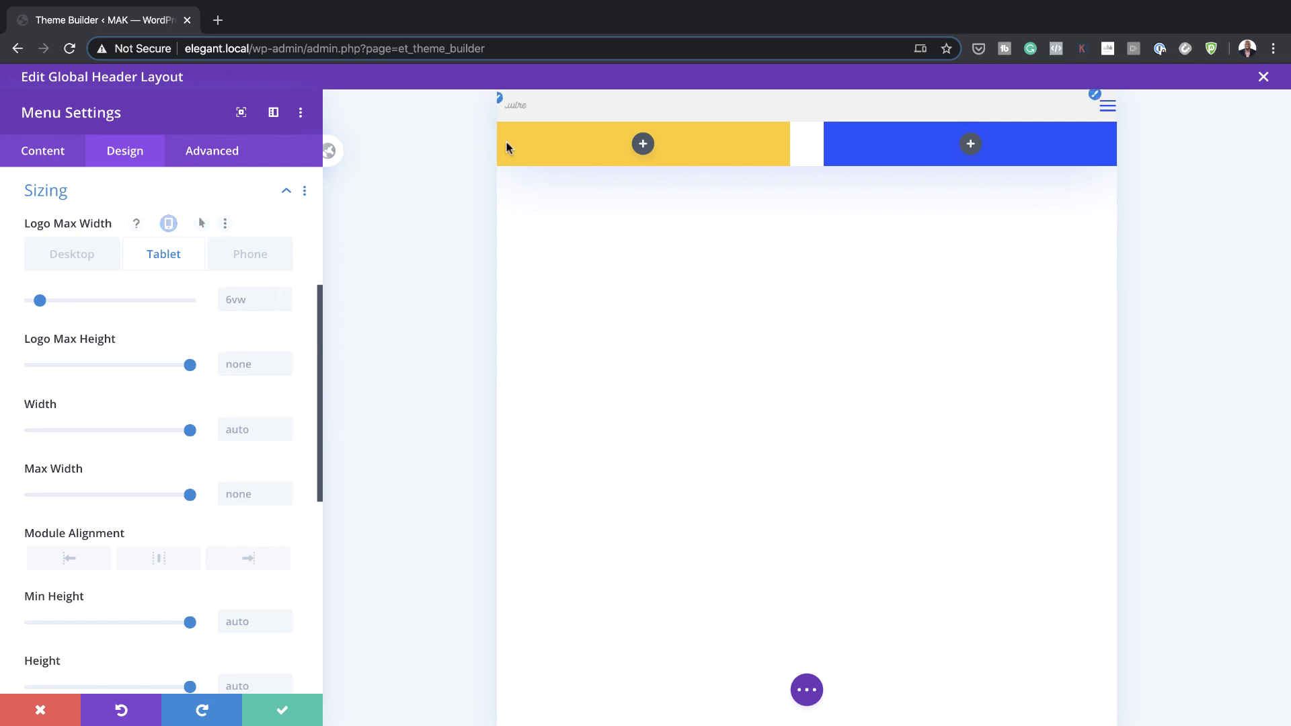
left_click(286, 294)
left_click(286, 295)
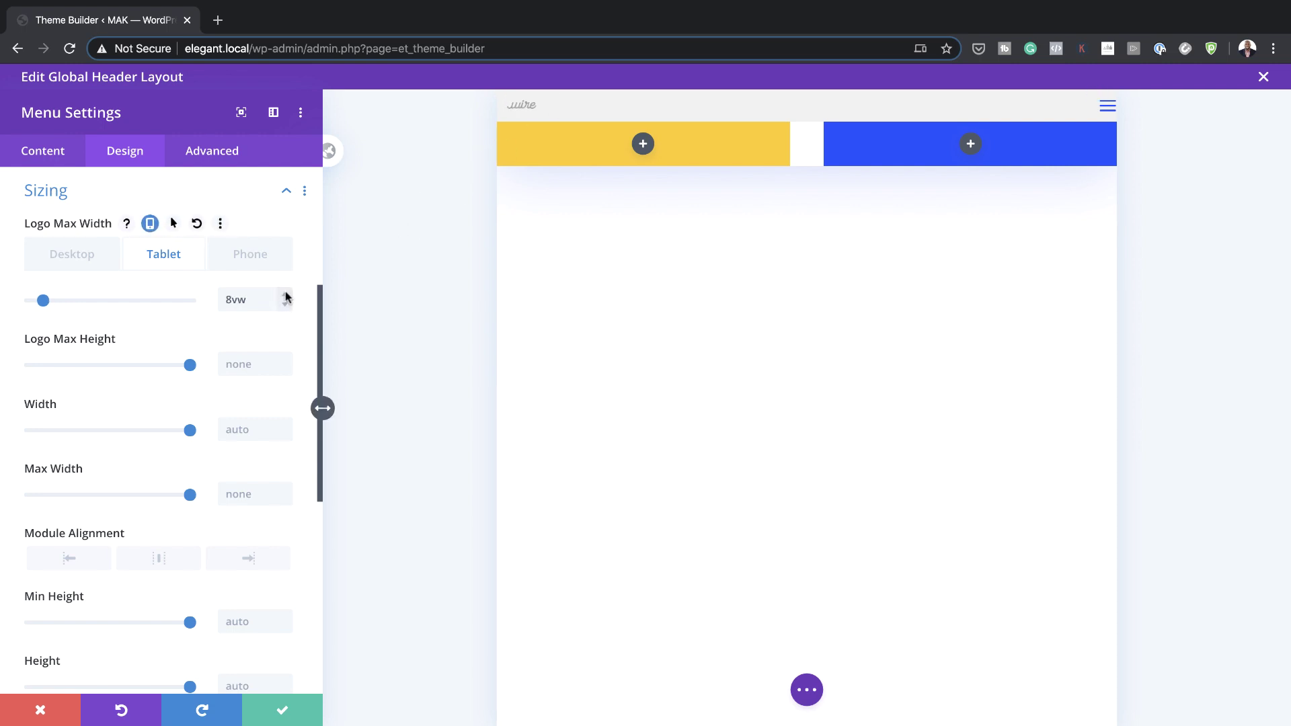
left_click(285, 295)
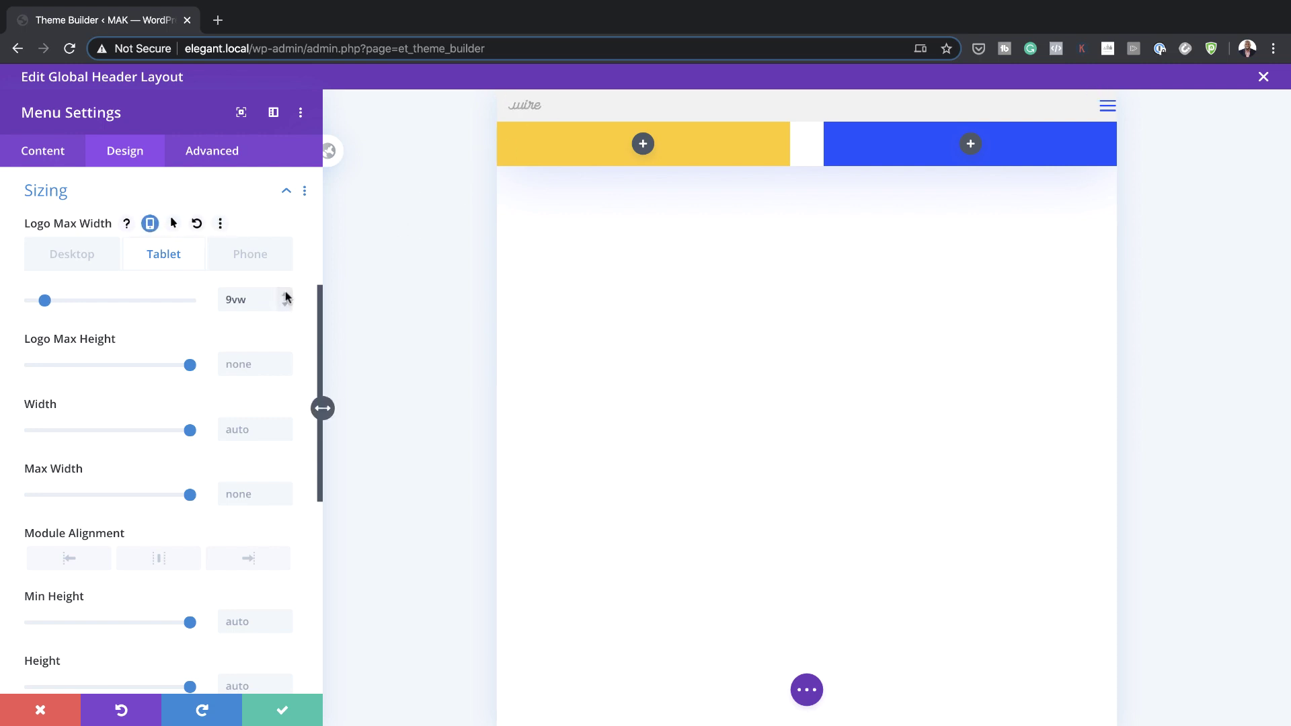
left_click(246, 256)
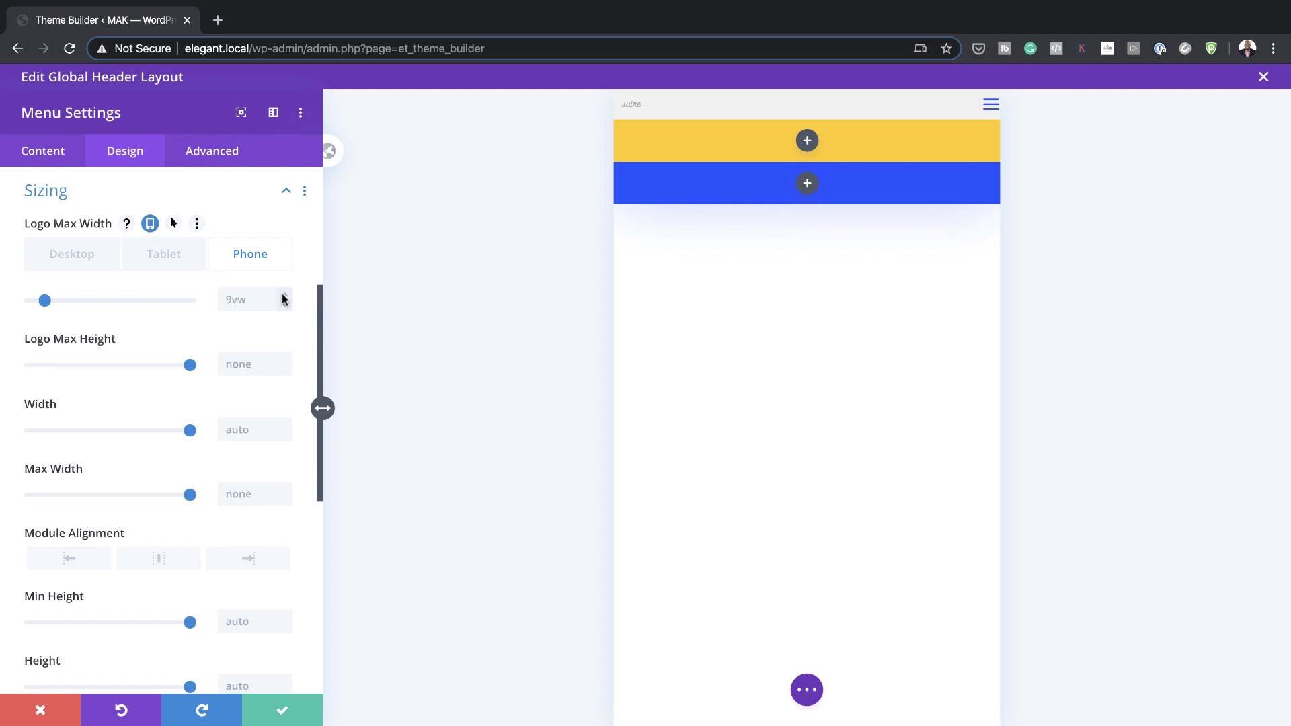
left_click(285, 296)
left_click(285, 296)
left_click(285, 296)
left_click(286, 296)
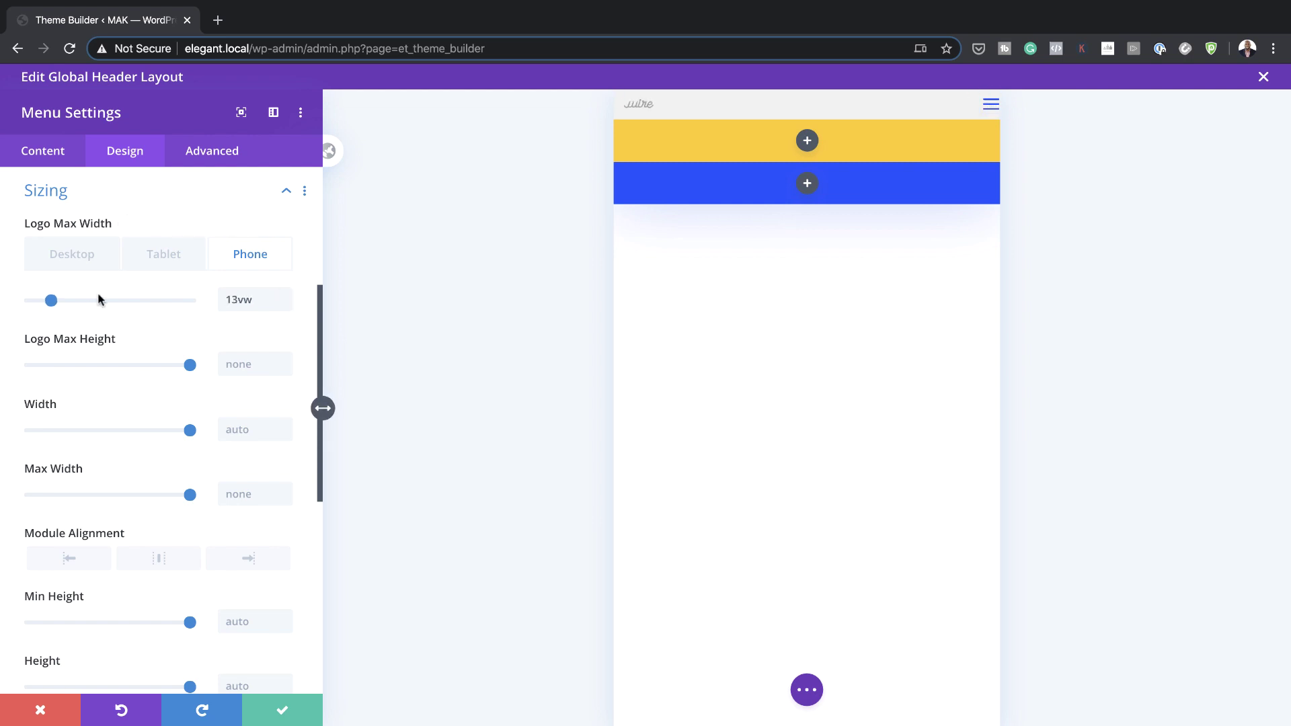
Set the menu module's linked left and right margins to 2vw and save the module settings
left_click(153, 340)
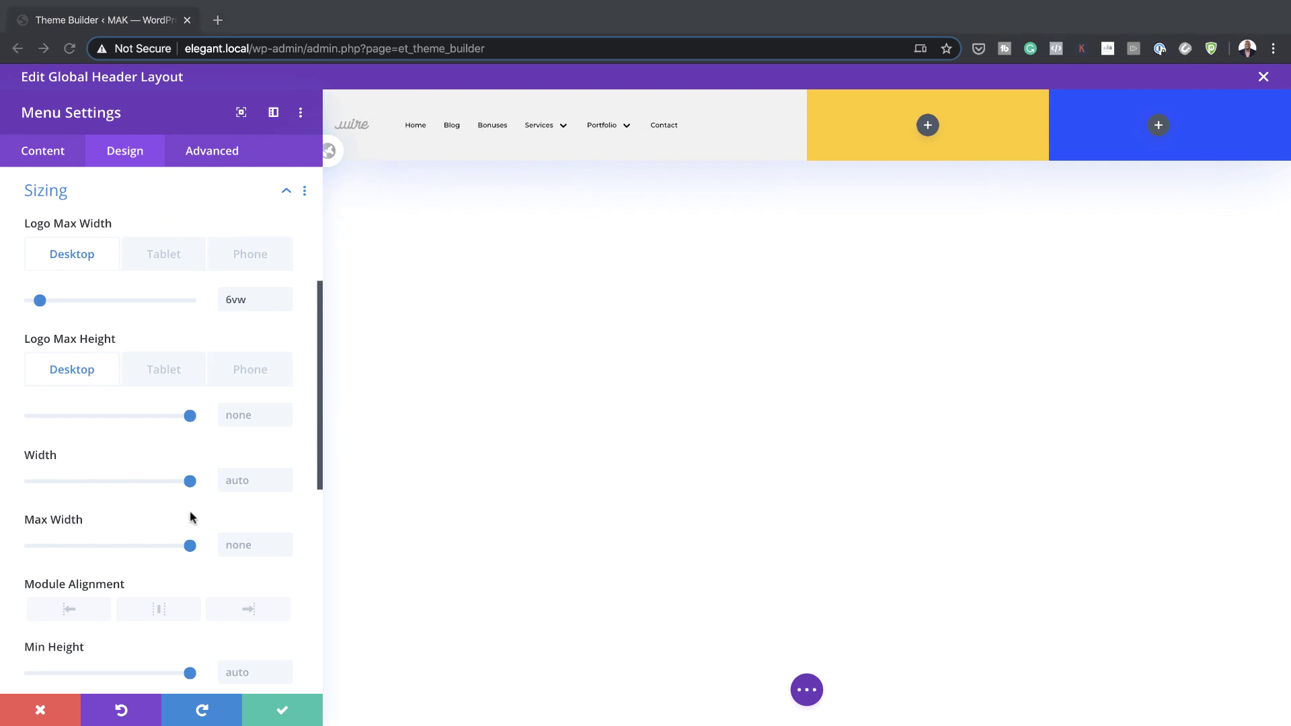
scroll(190, 510, "down", 6)
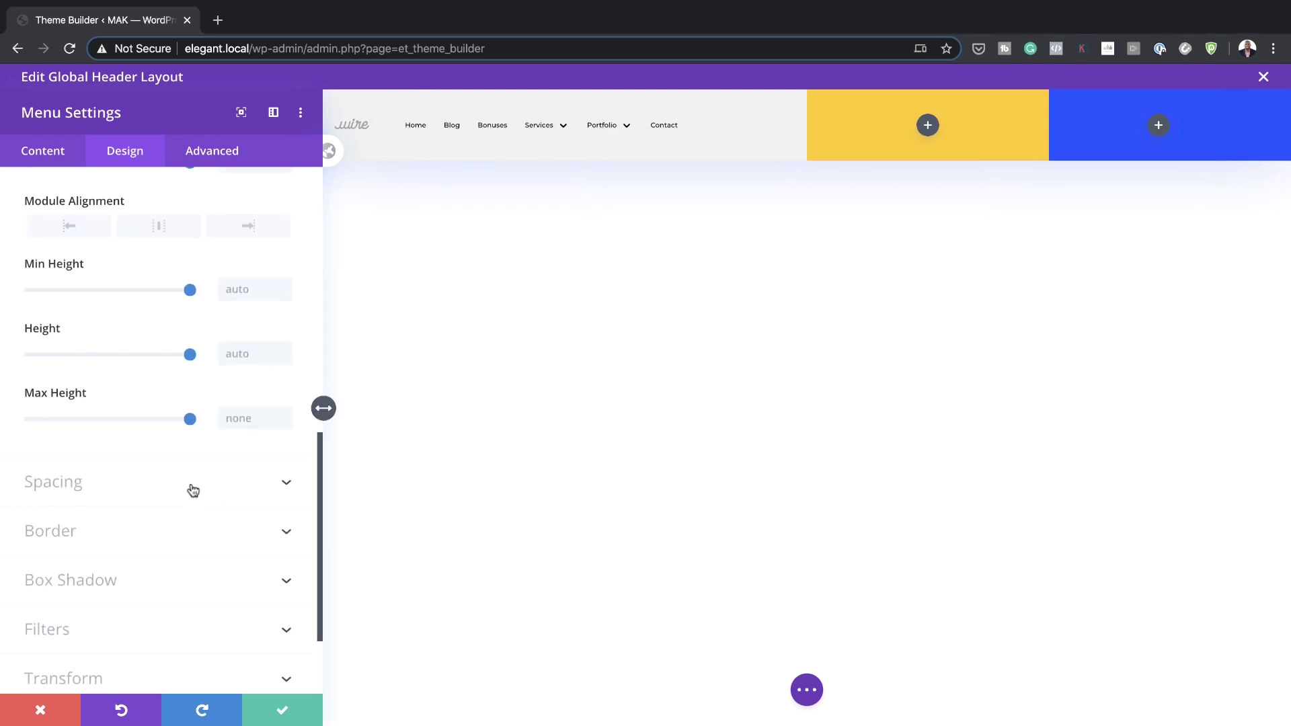
left_click(190, 490)
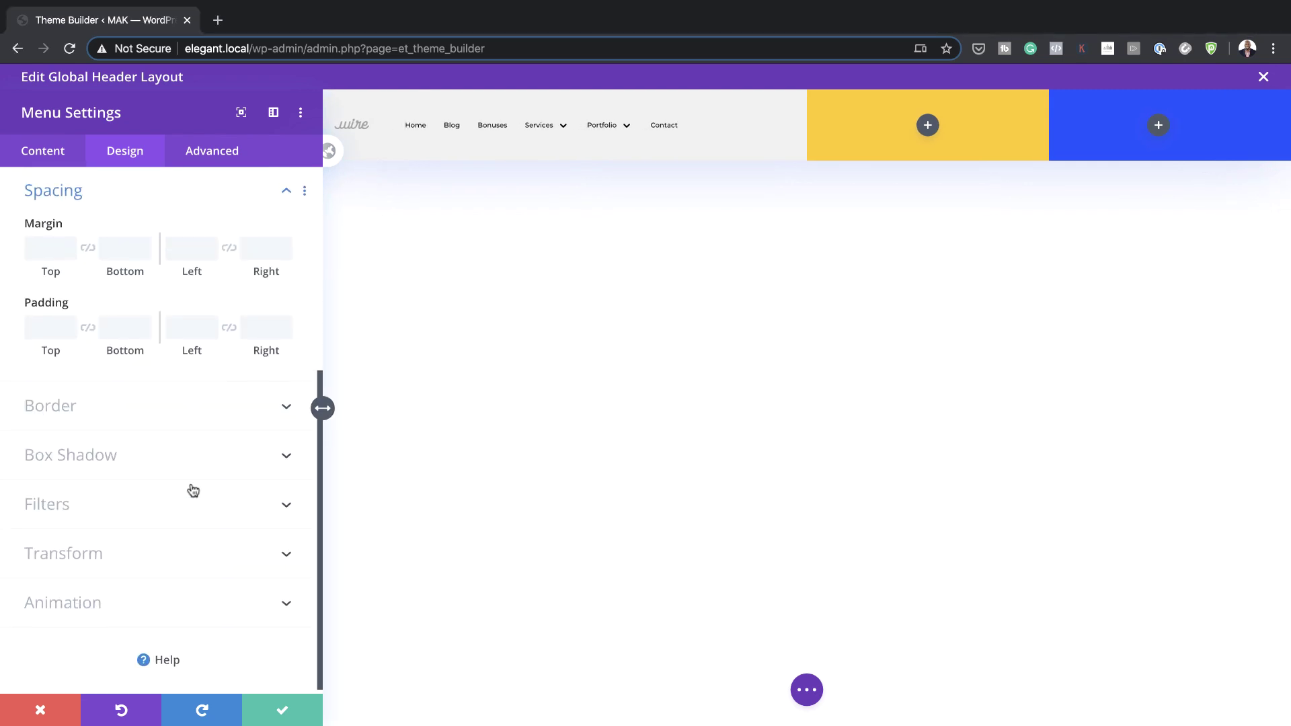
left_click(197, 252)
left_click(228, 250)
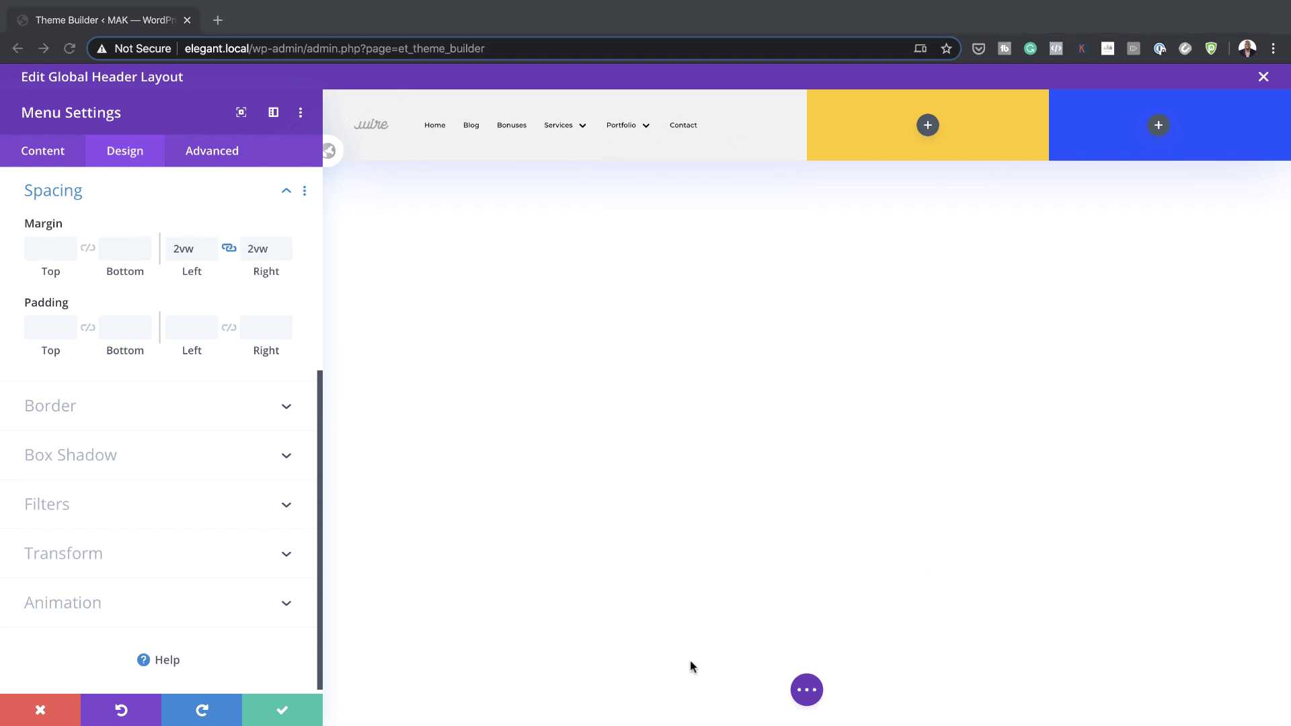
left_click(287, 721)
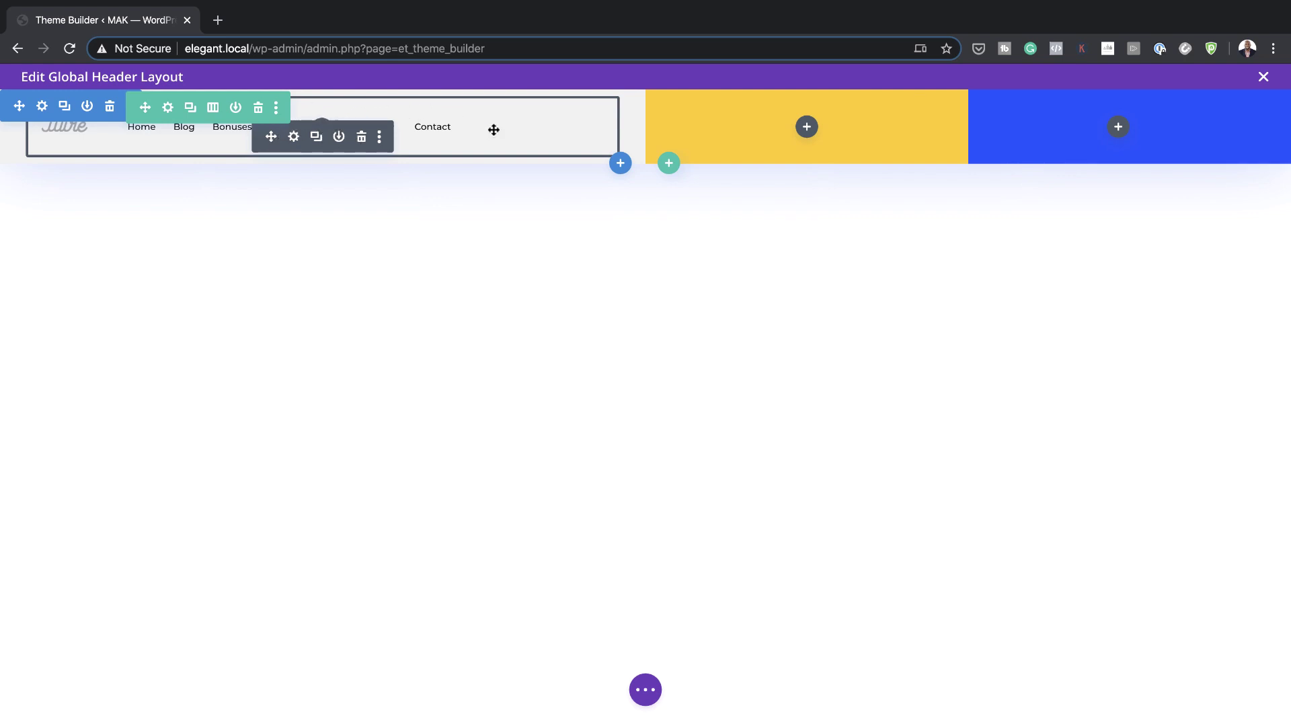
Switch to wireframe view and insert a Code module below the Menu module in the first column
left_click(646, 691)
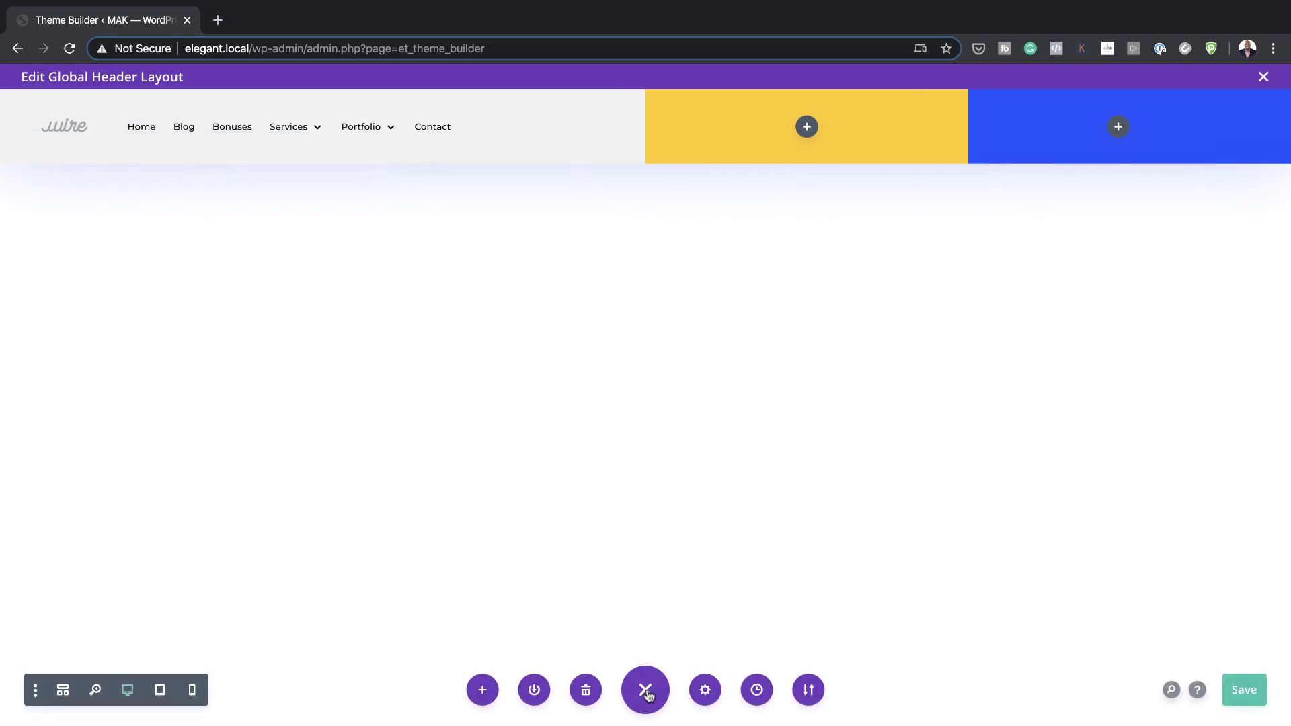
left_click(64, 695)
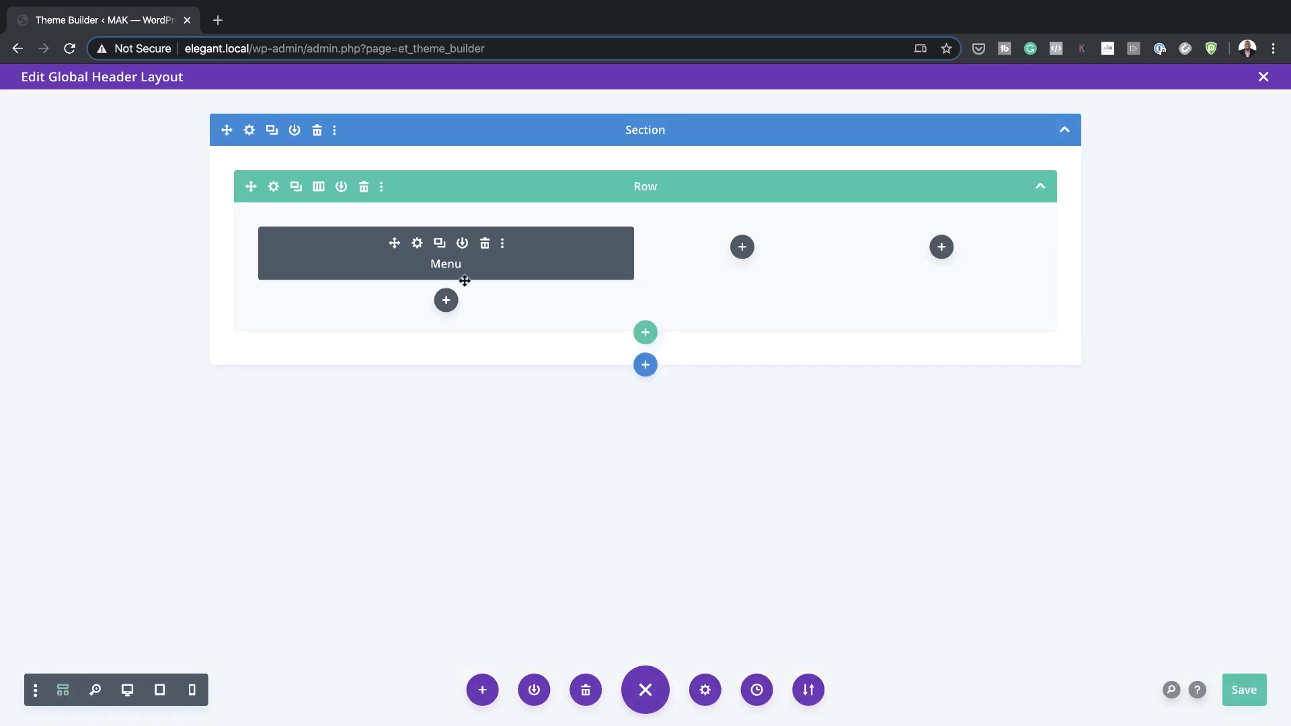
left_click(446, 300)
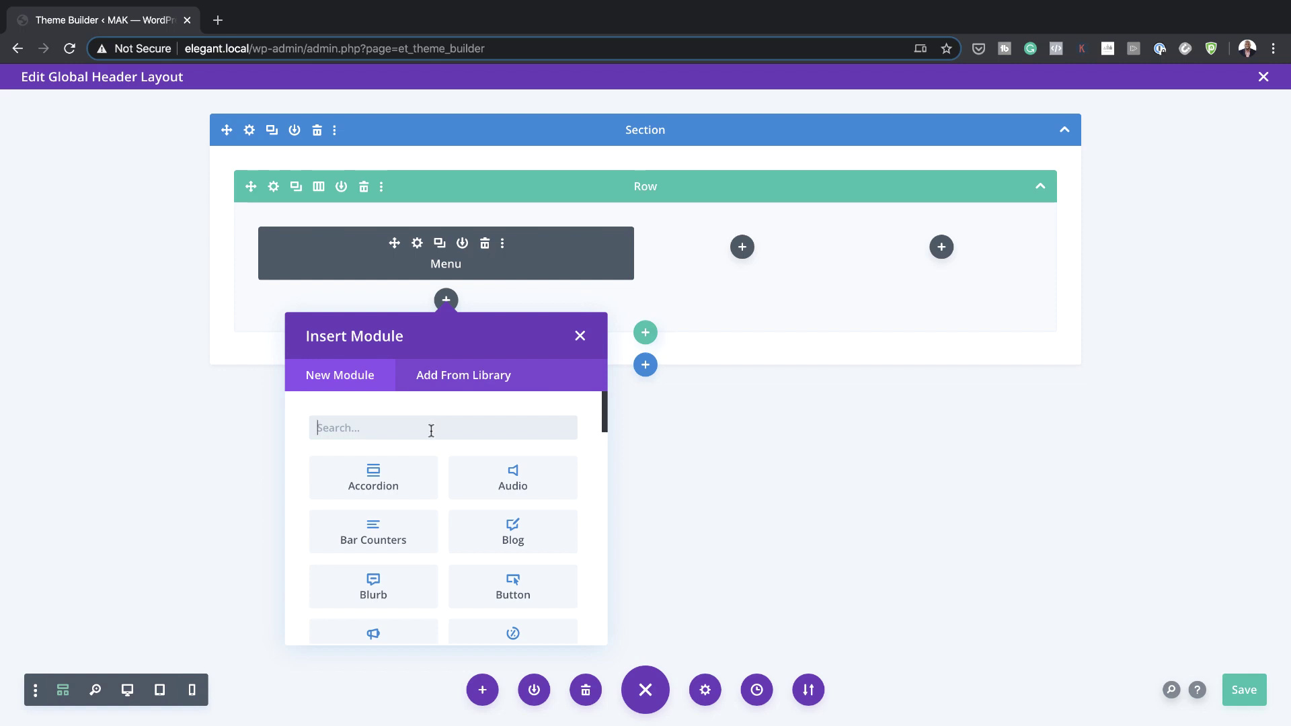
type("code")
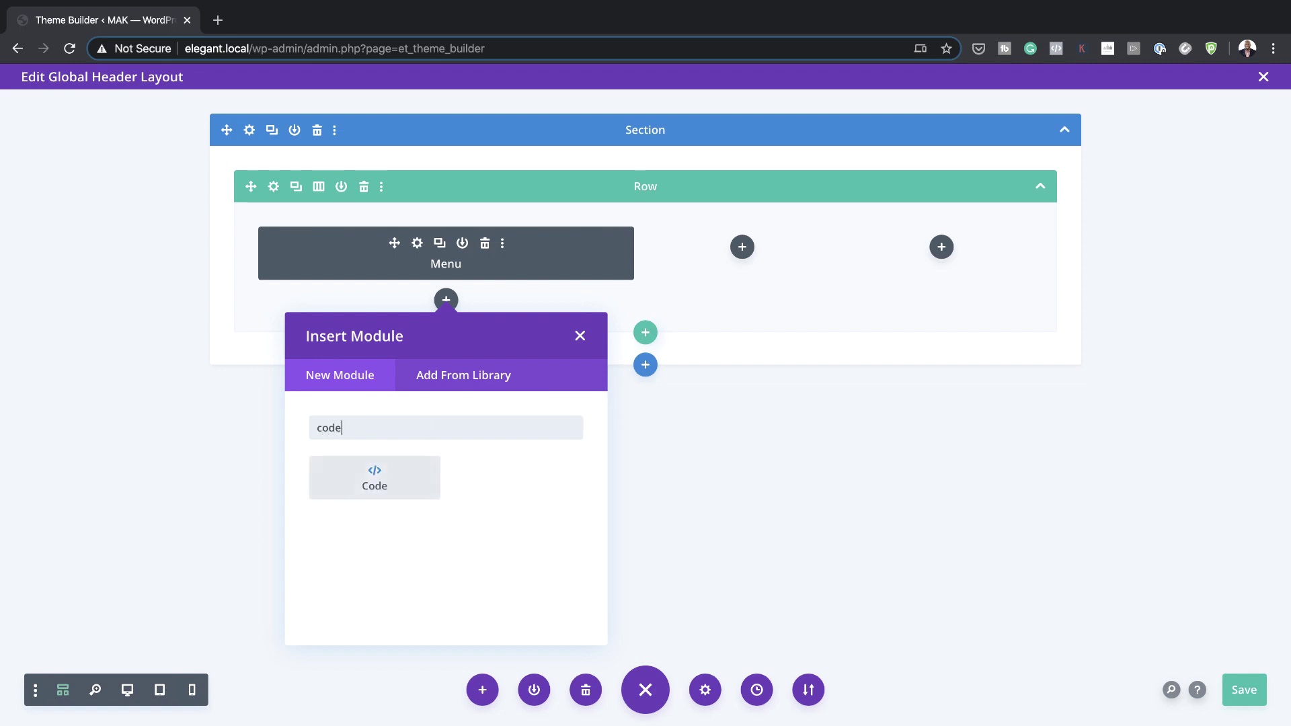
left_click(420, 467)
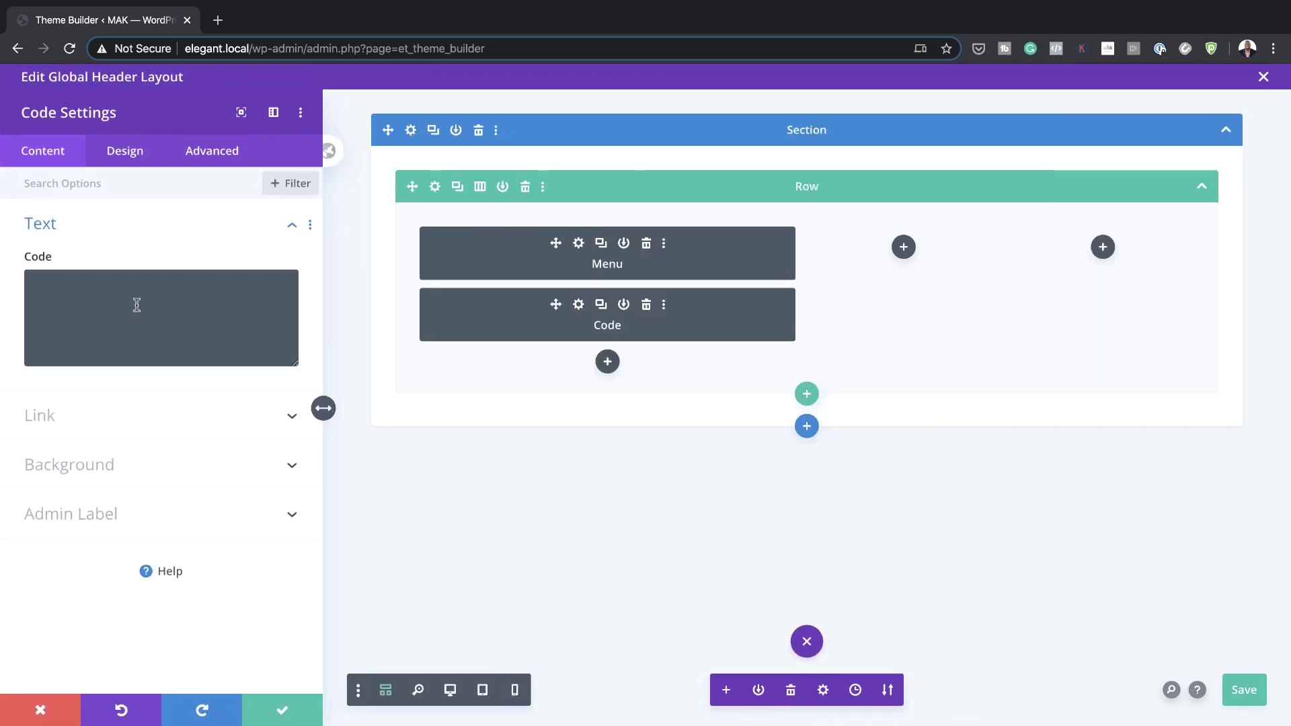
Add a style block giving .et-menu>li left and right padding of 1vw !important, save the Code module and return to desktop view
left_click(127, 297)
type("<style> .et-menu>li { padding-left: 1vw !important; padding-right: 1vw !important; } </style>")
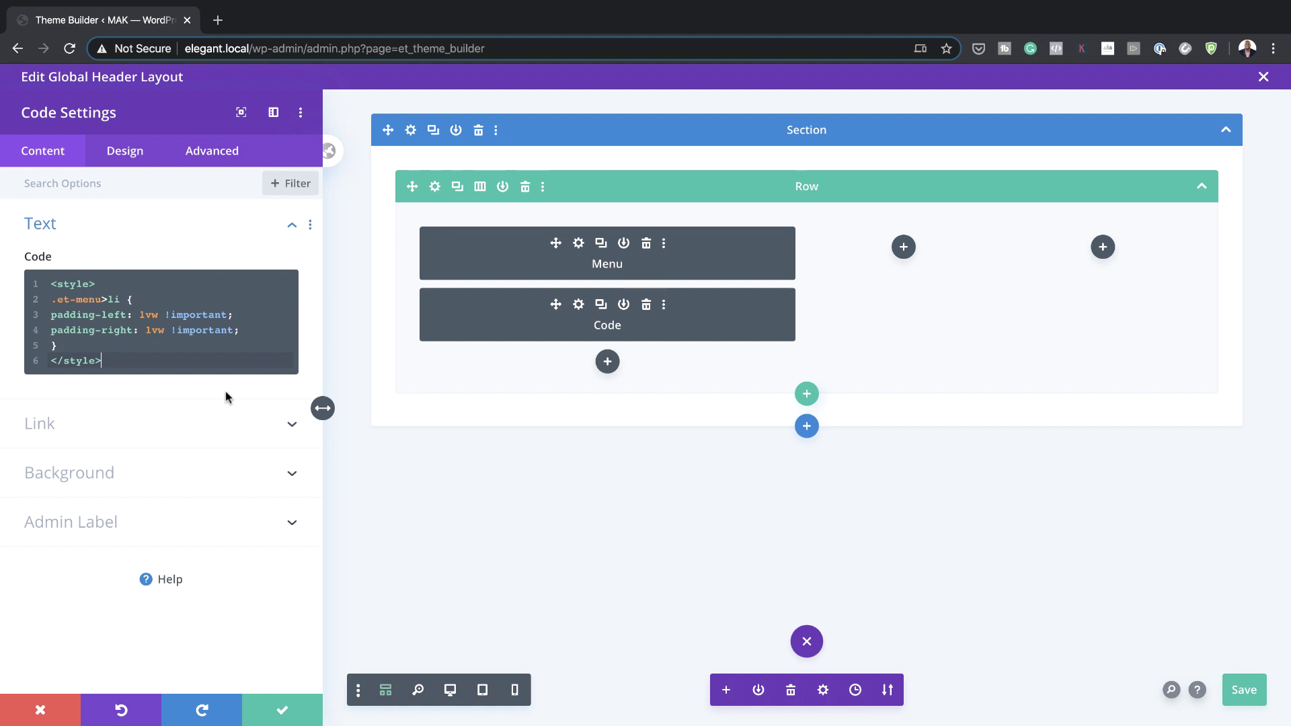
left_click(283, 713)
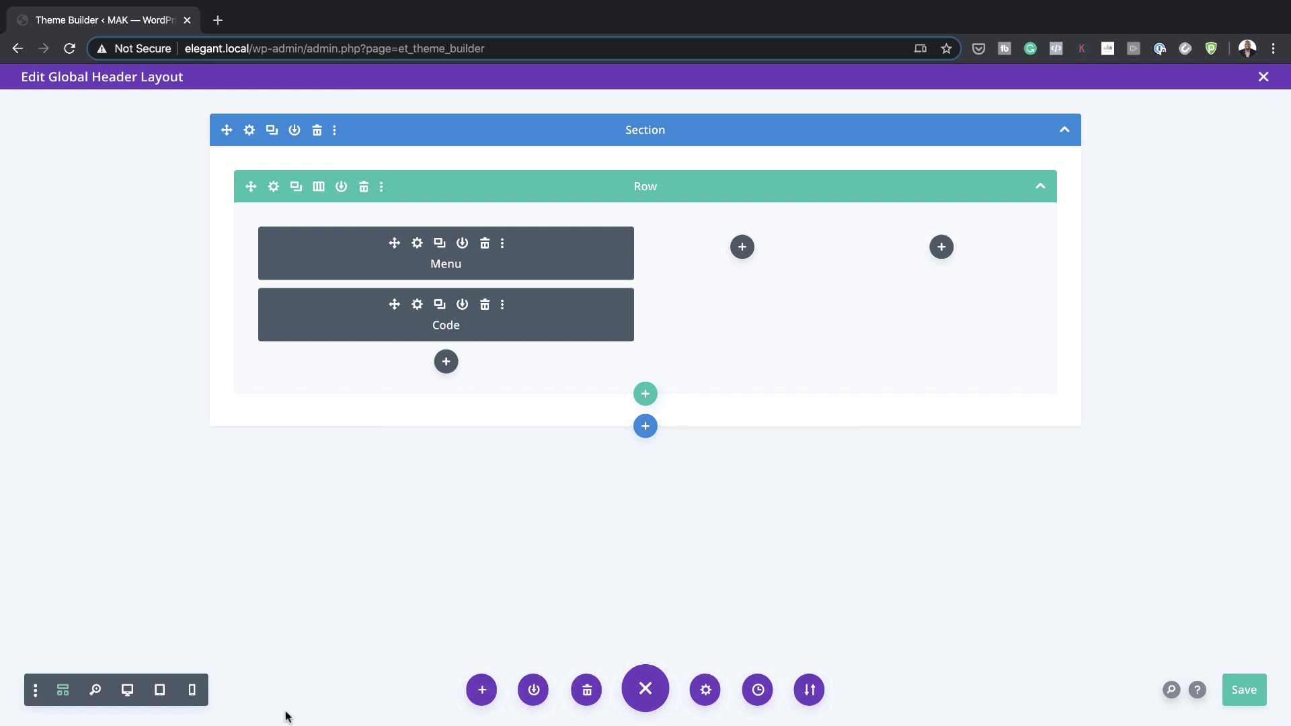
left_click(128, 691)
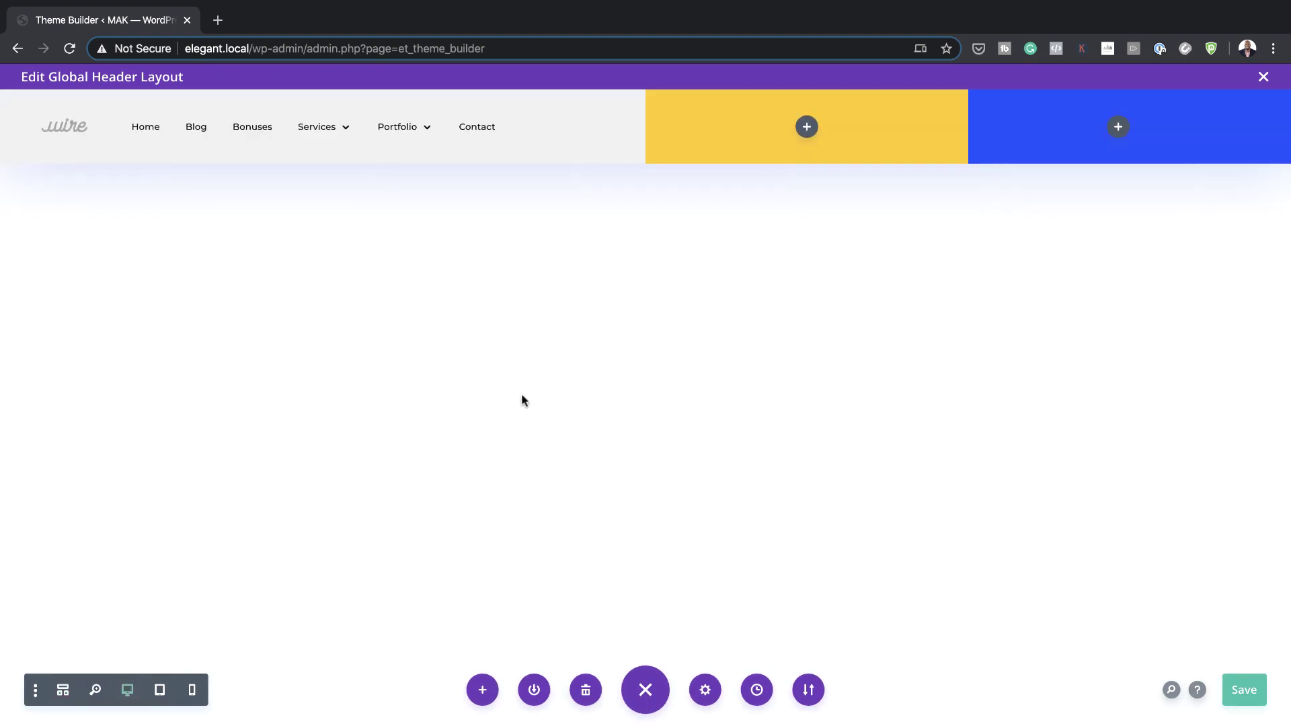
Insert a Social Media Follow module in the yellow second column
left_click(808, 127)
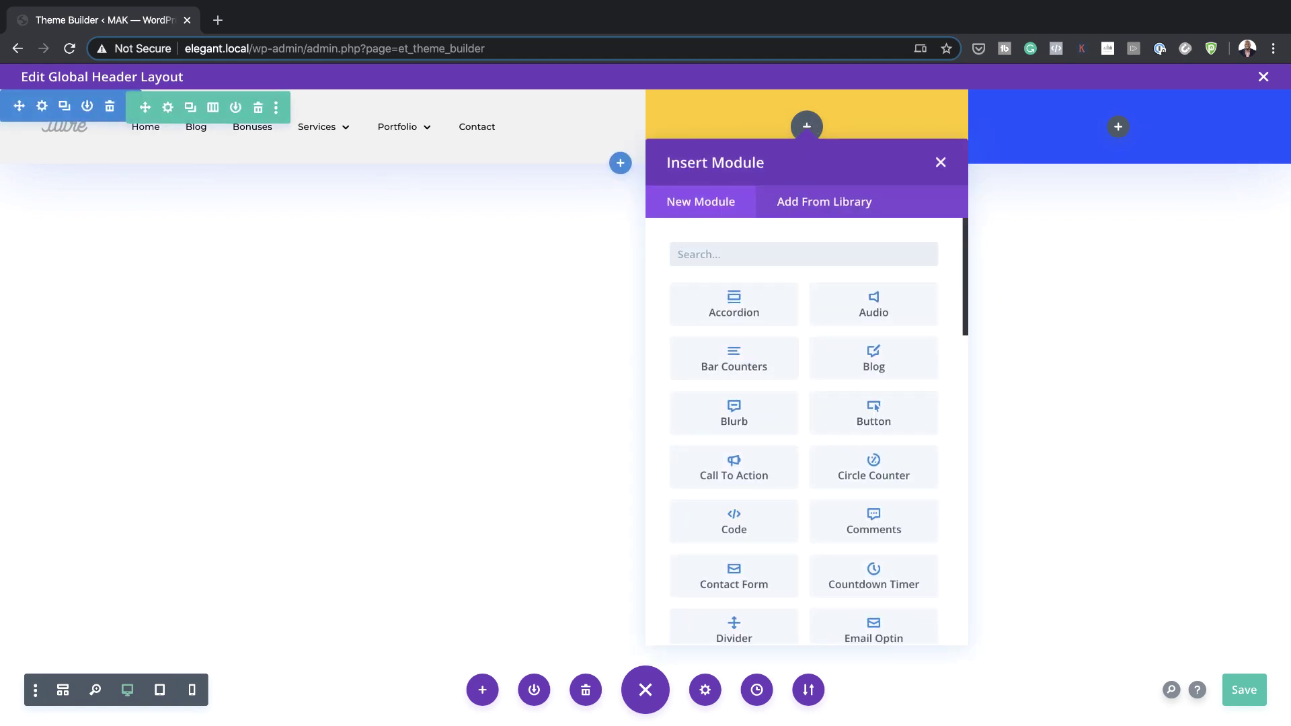
type("social")
left_click(733, 308)
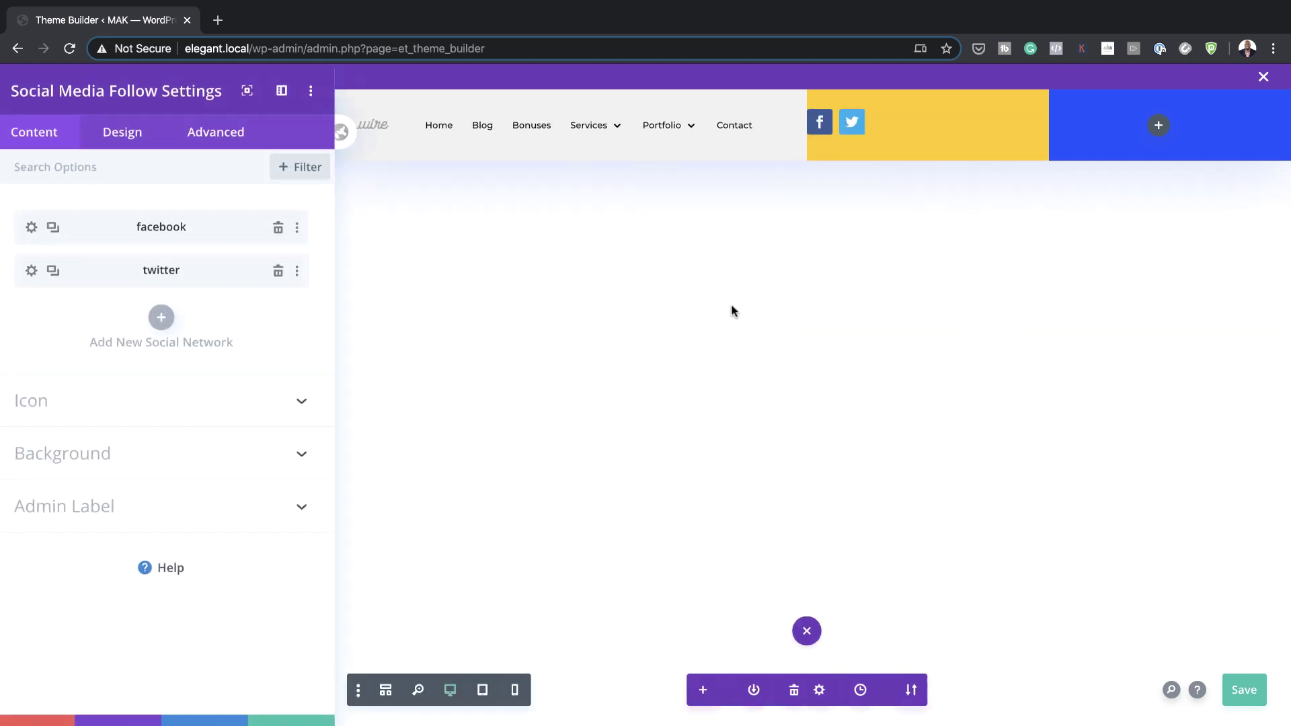
Add a third social network to the Social Media Follow module and set it to Instagram
left_click(162, 328)
left_click(78, 280)
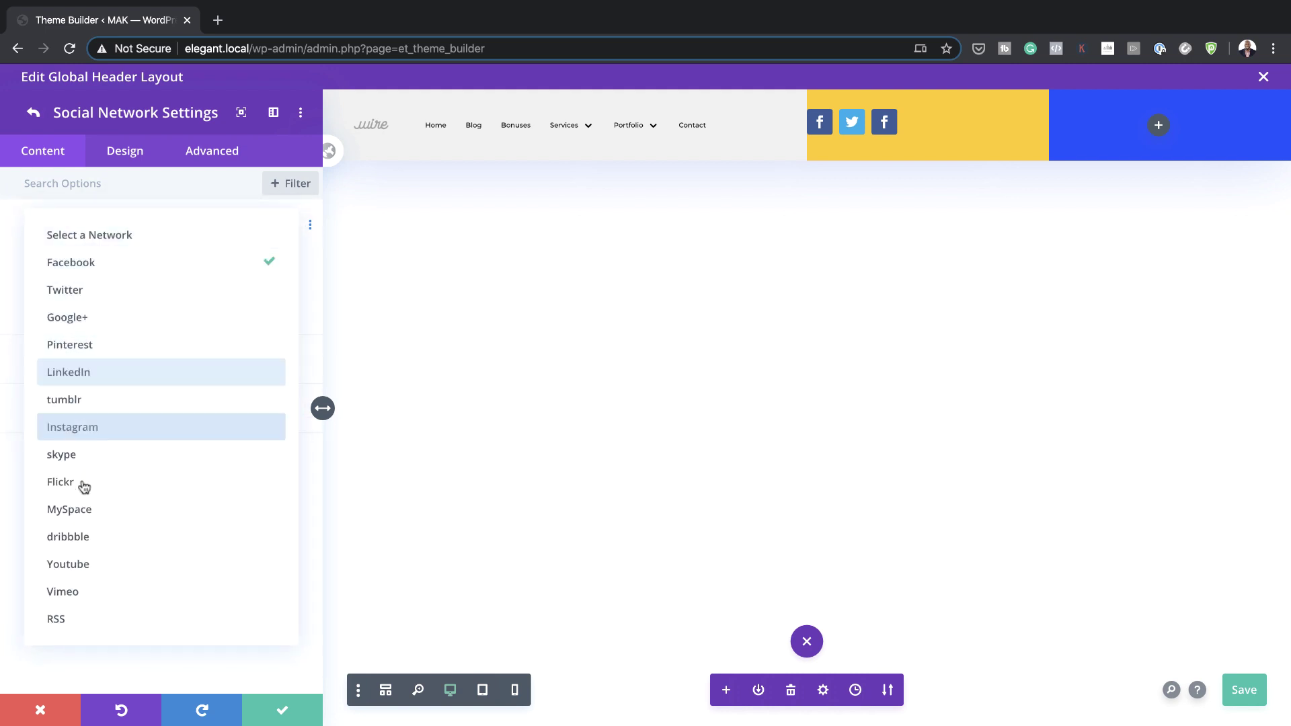
left_click(121, 435)
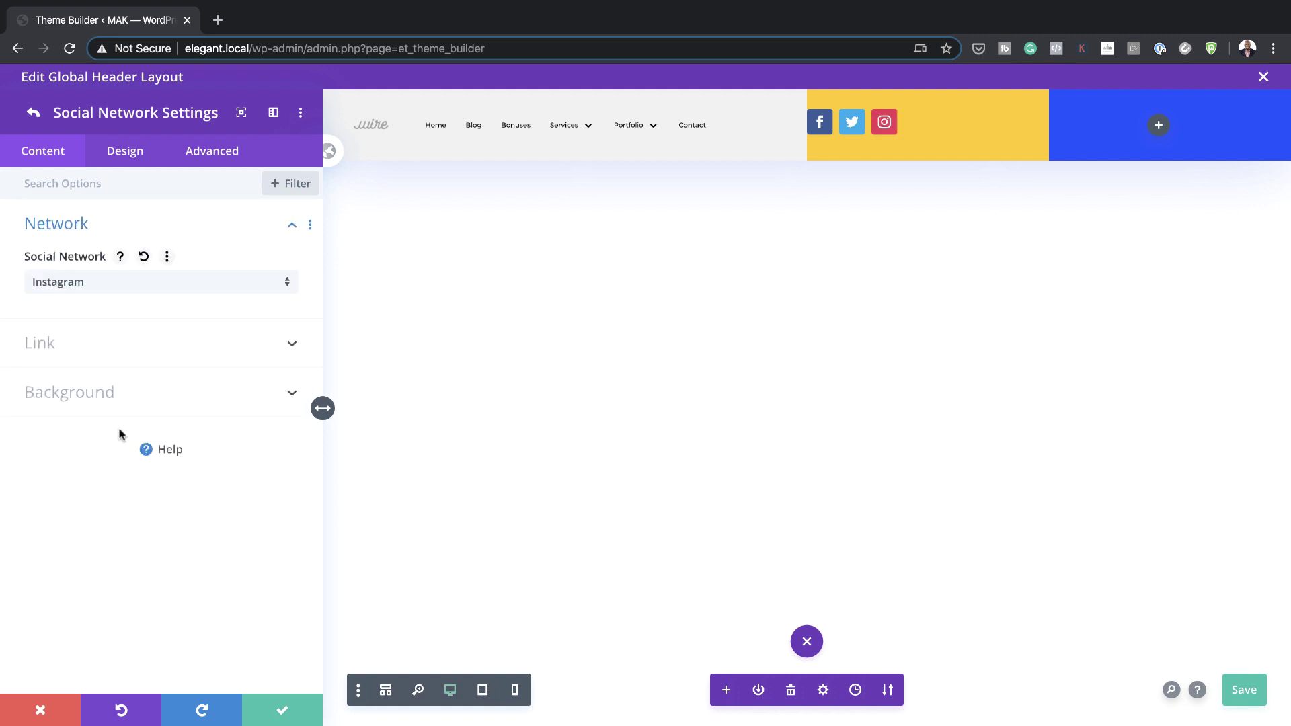
left_click(33, 113)
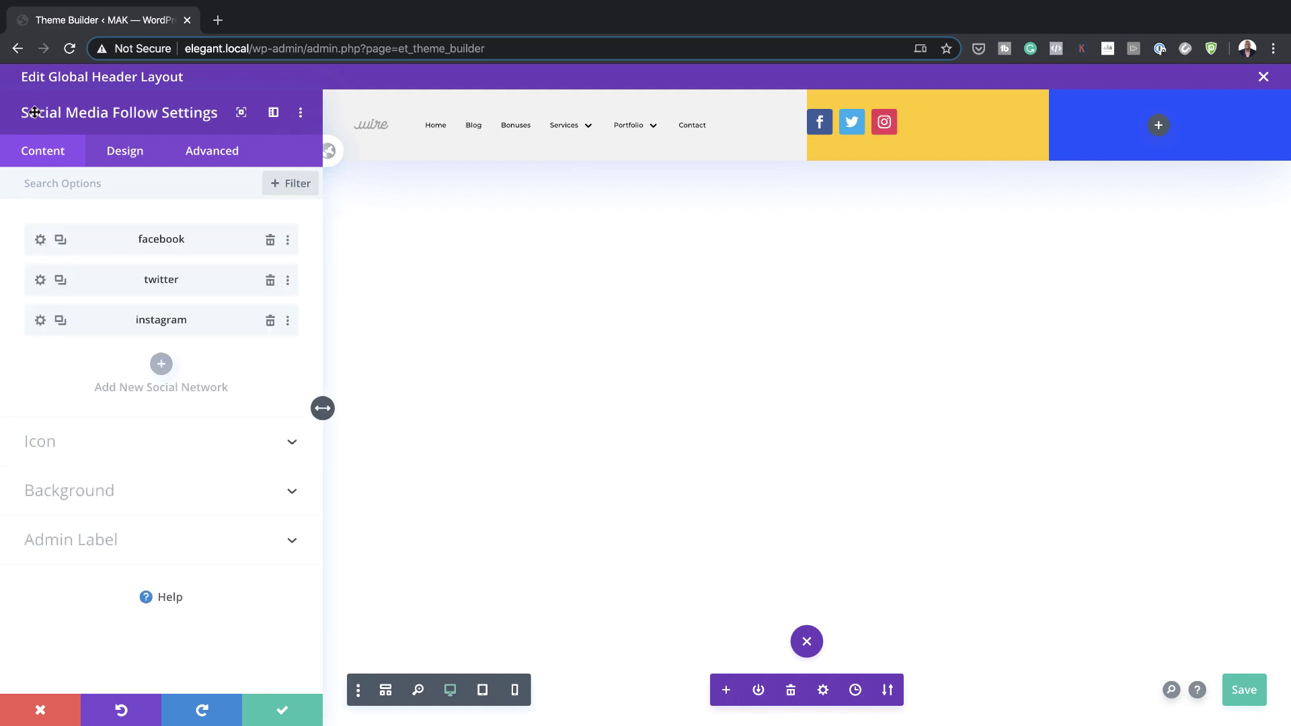
Reset the item styles of the facebook, twitter and instagram networks
right_click(89, 239)
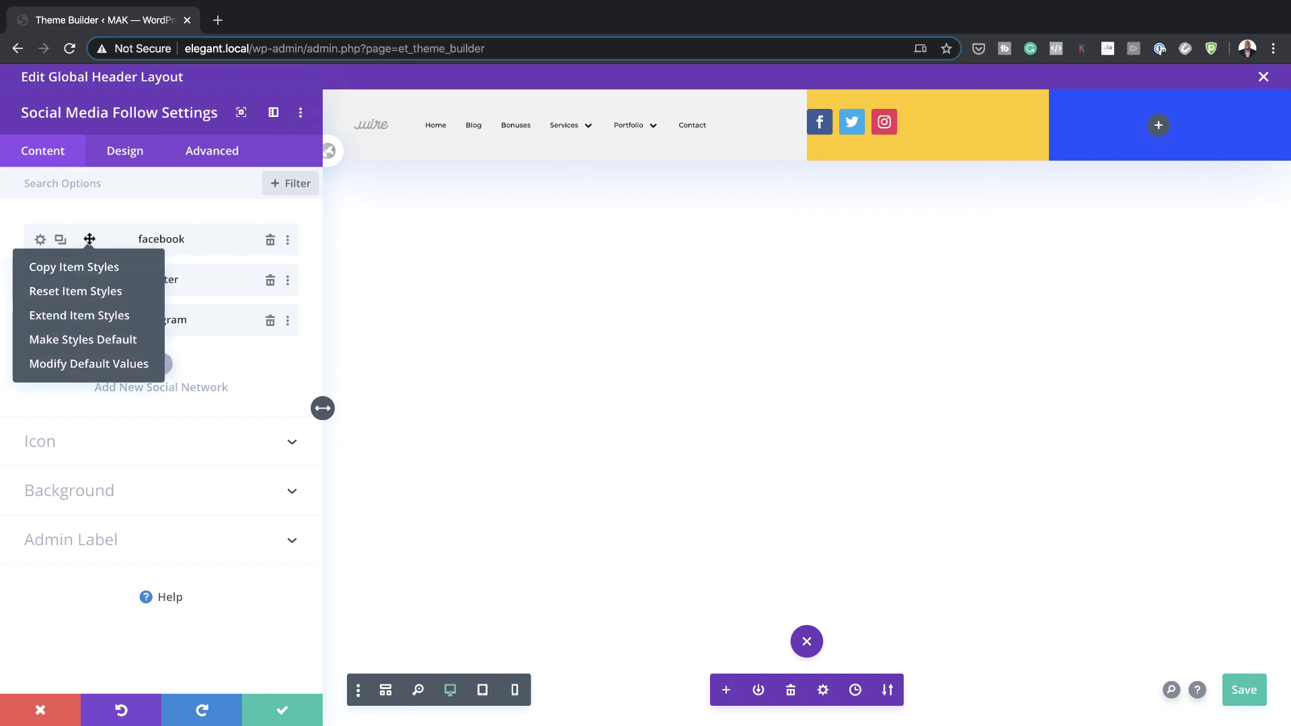
left_click(97, 290)
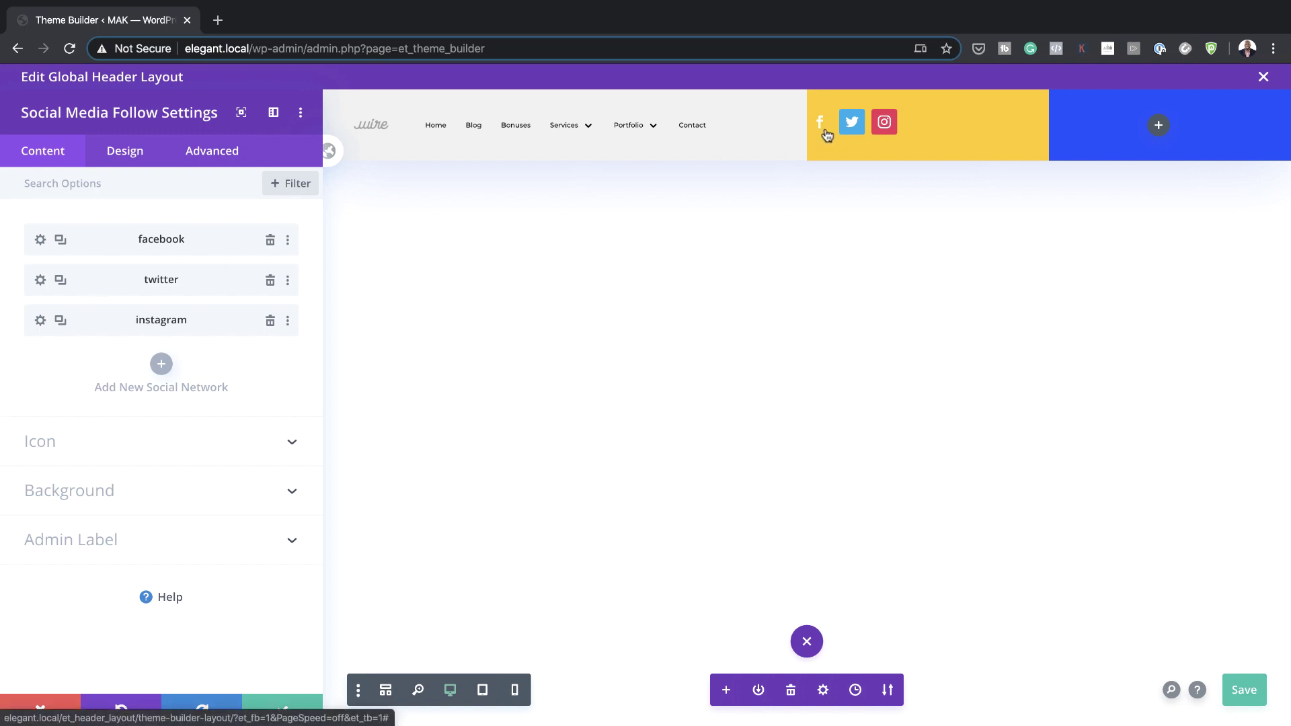
right_click(178, 280)
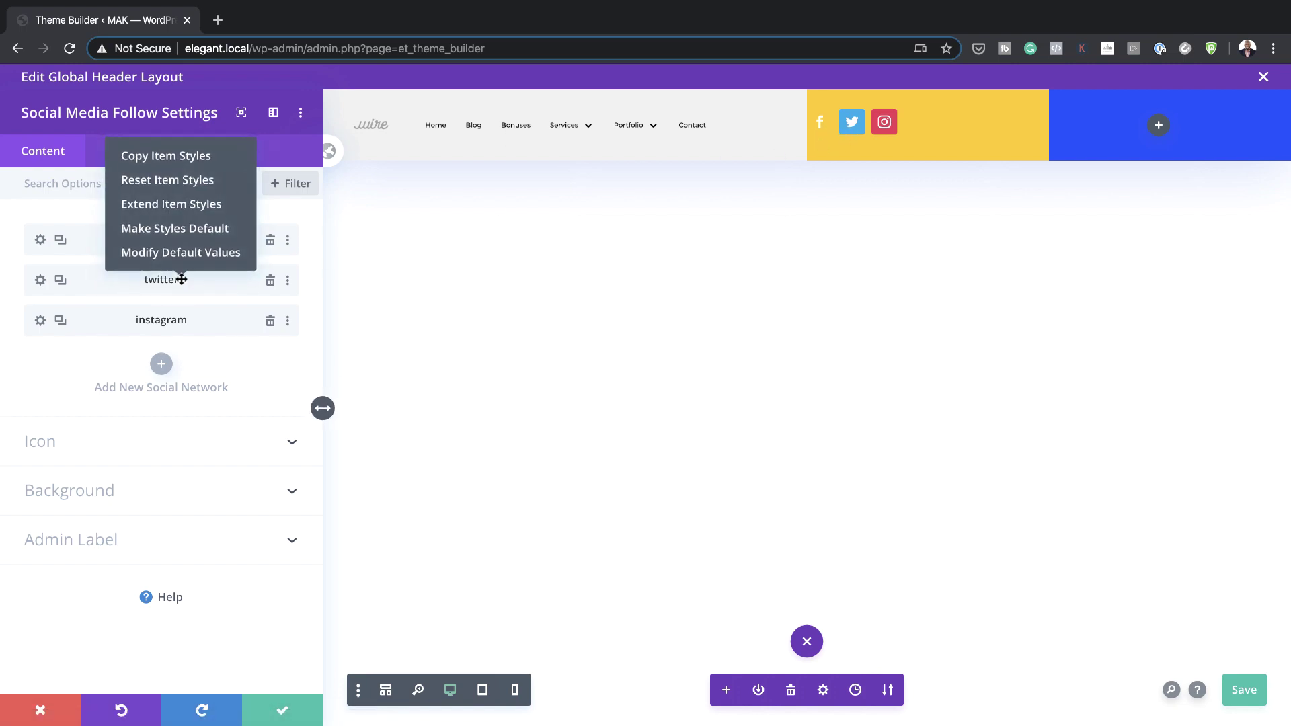
left_click(190, 179)
right_click(197, 322)
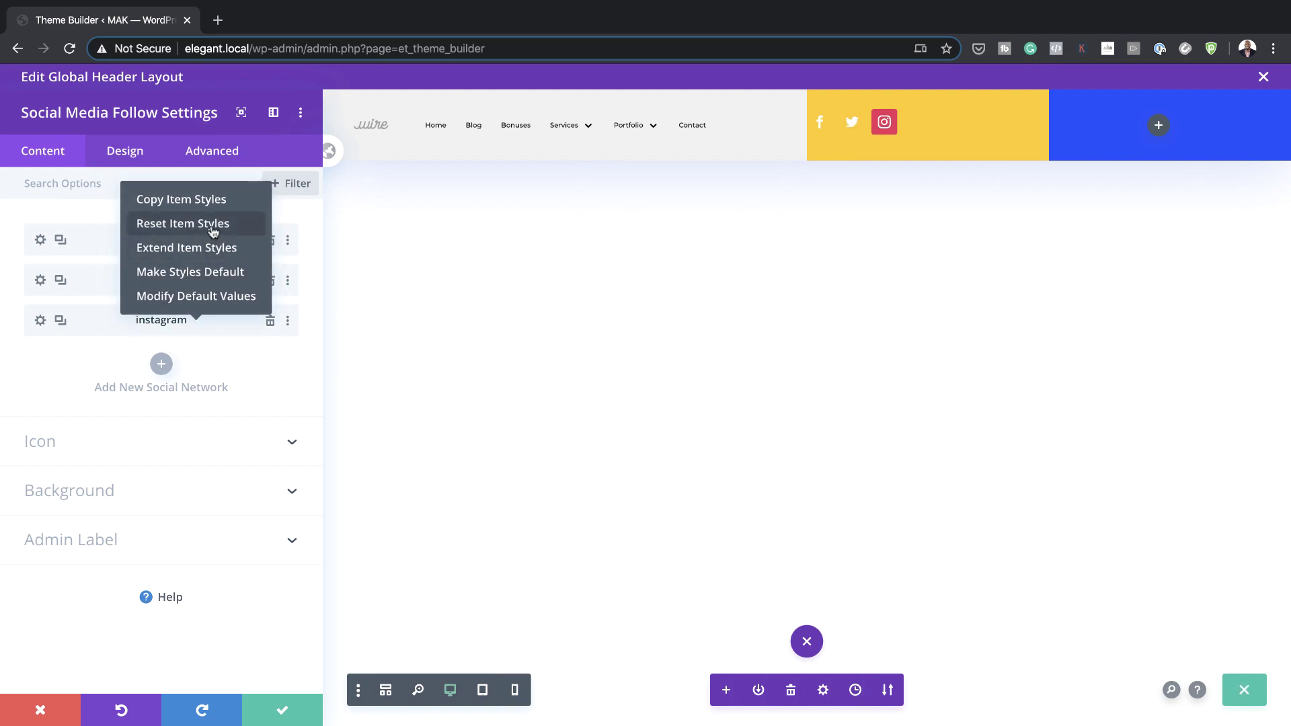
left_click(212, 231)
Center the alignment of the Social Media Follow module in the yellow column
left_click(125, 153)
left_click(128, 228)
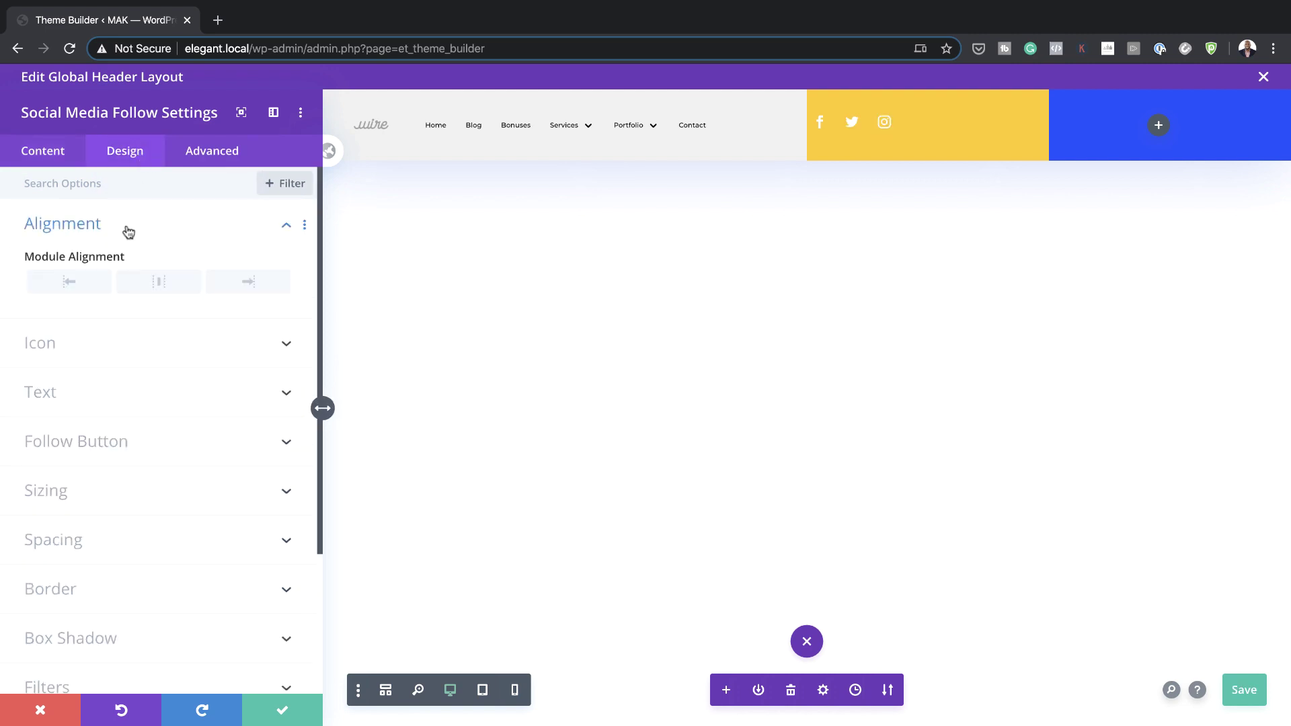
left_click(160, 287)
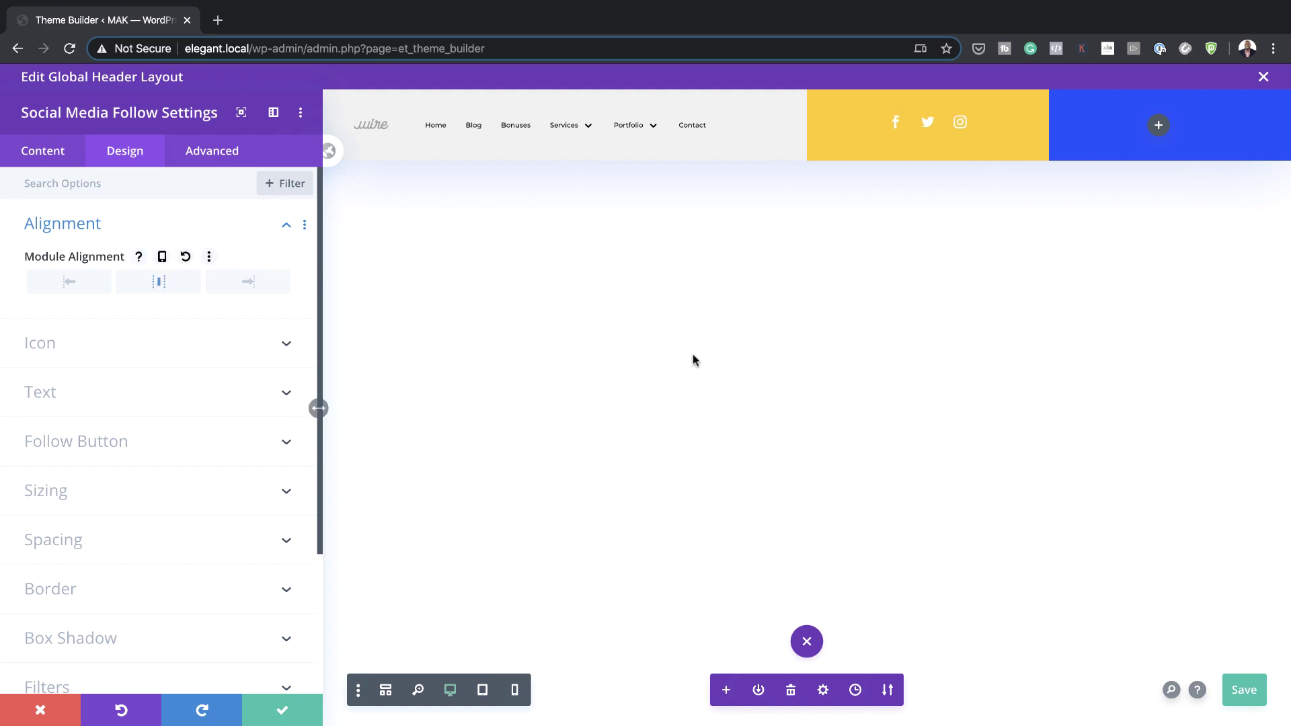
Set the facebook network's account link URL to # and save the Social Media Follow module
left_click(55, 157)
left_click(42, 237)
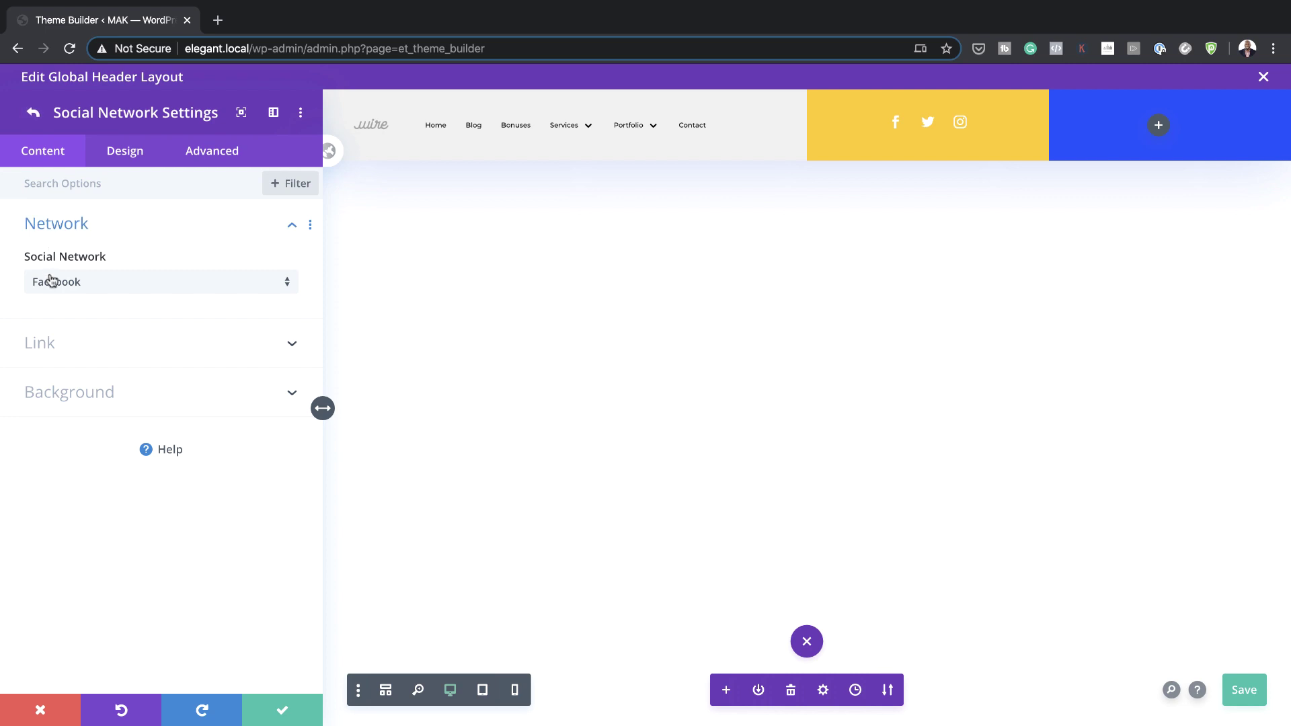
left_click(74, 350)
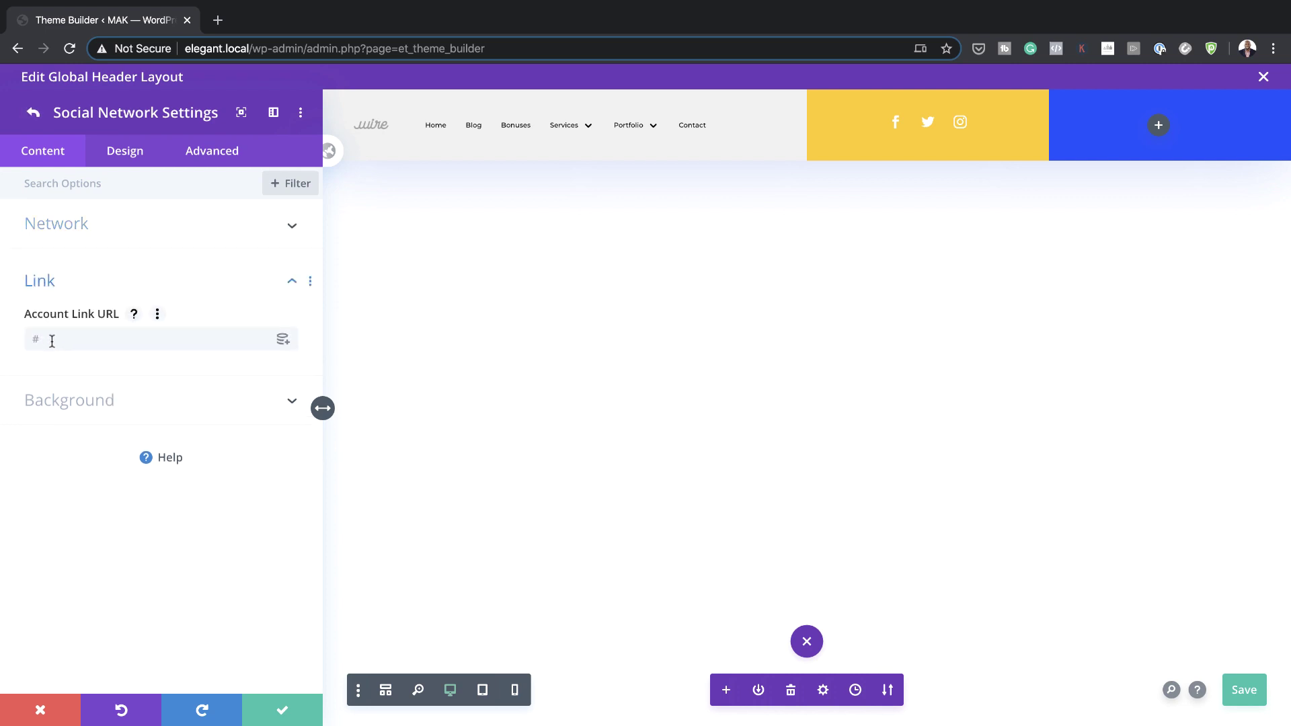
left_click(51, 341)
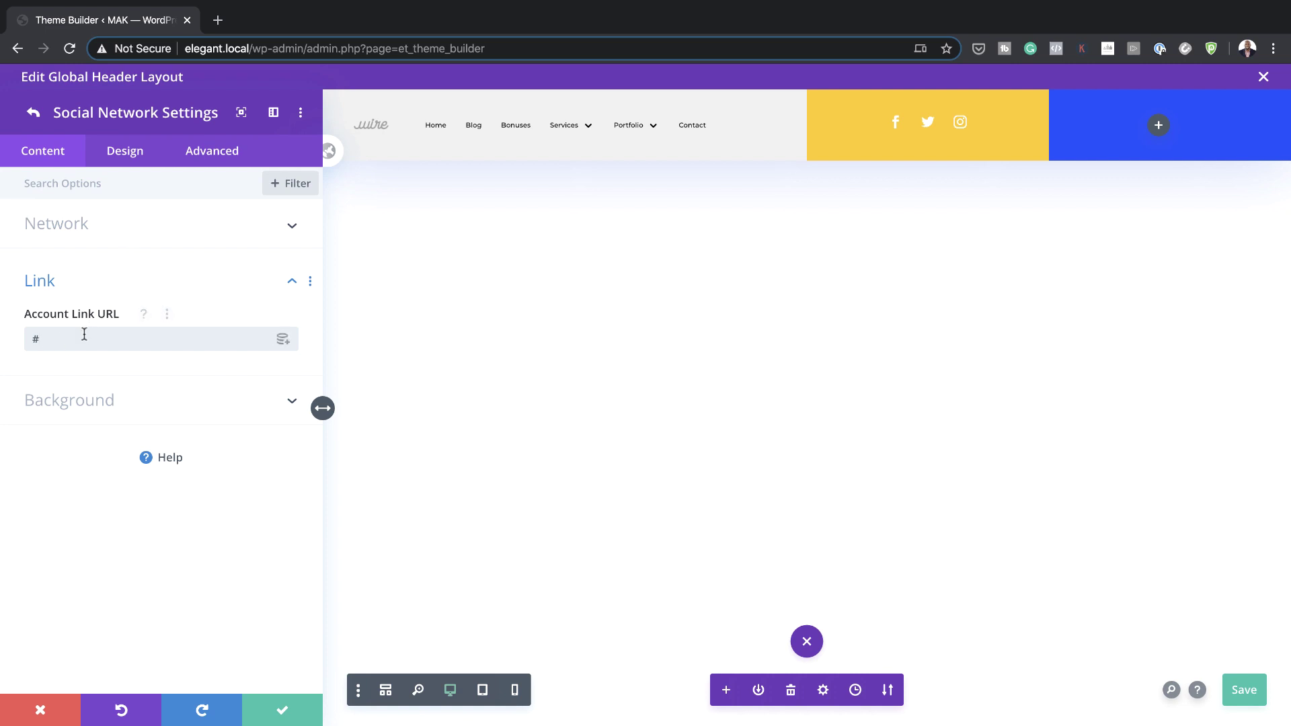
type("#")
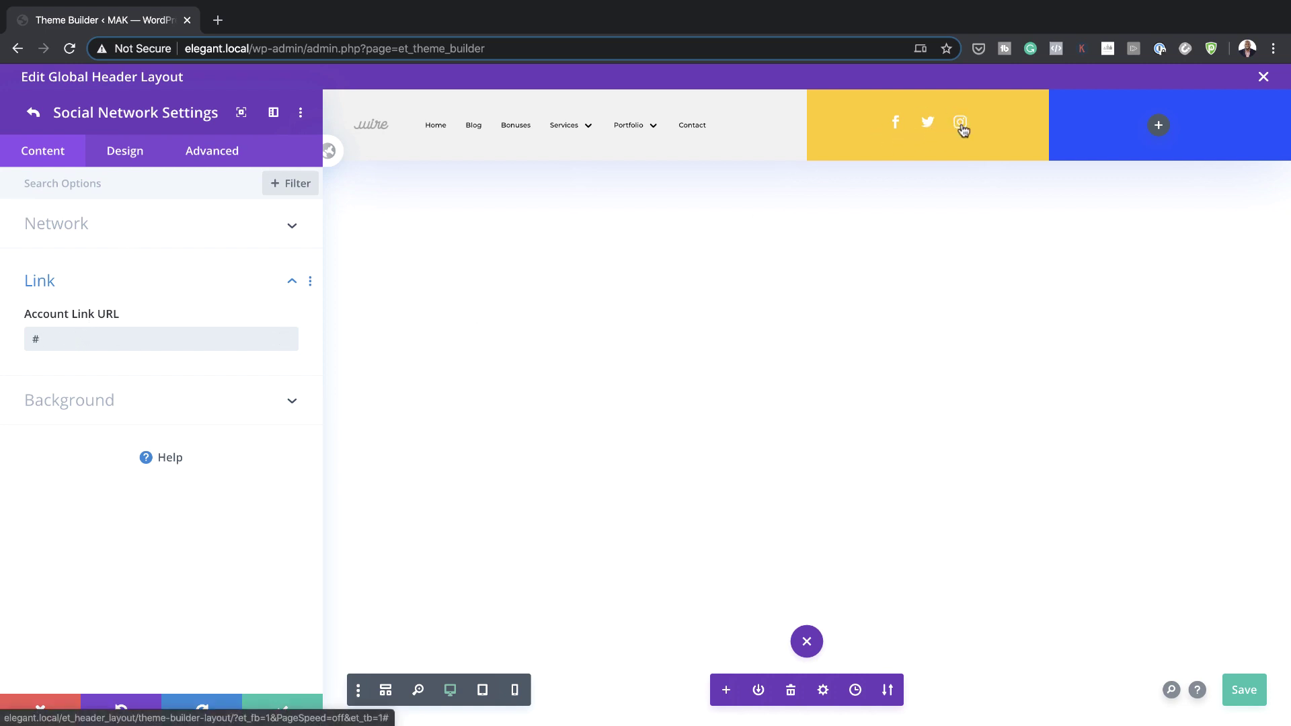
left_click(282, 710)
left_click(283, 712)
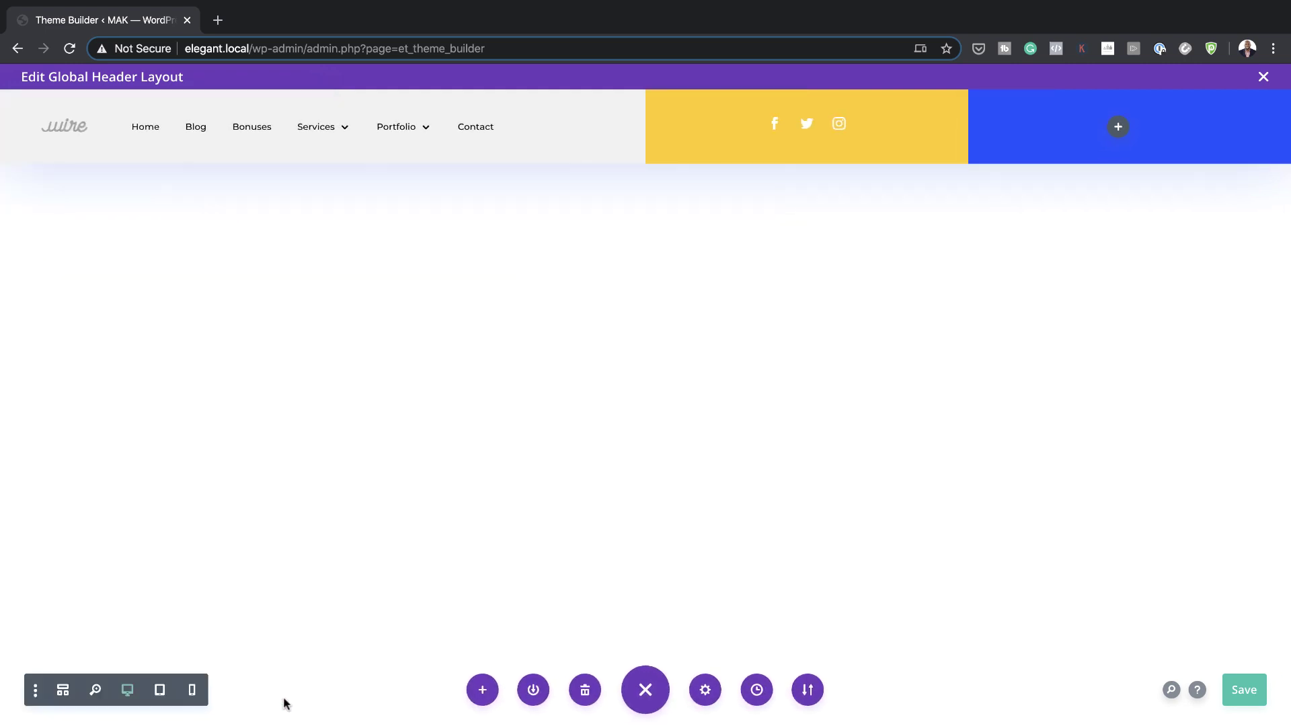
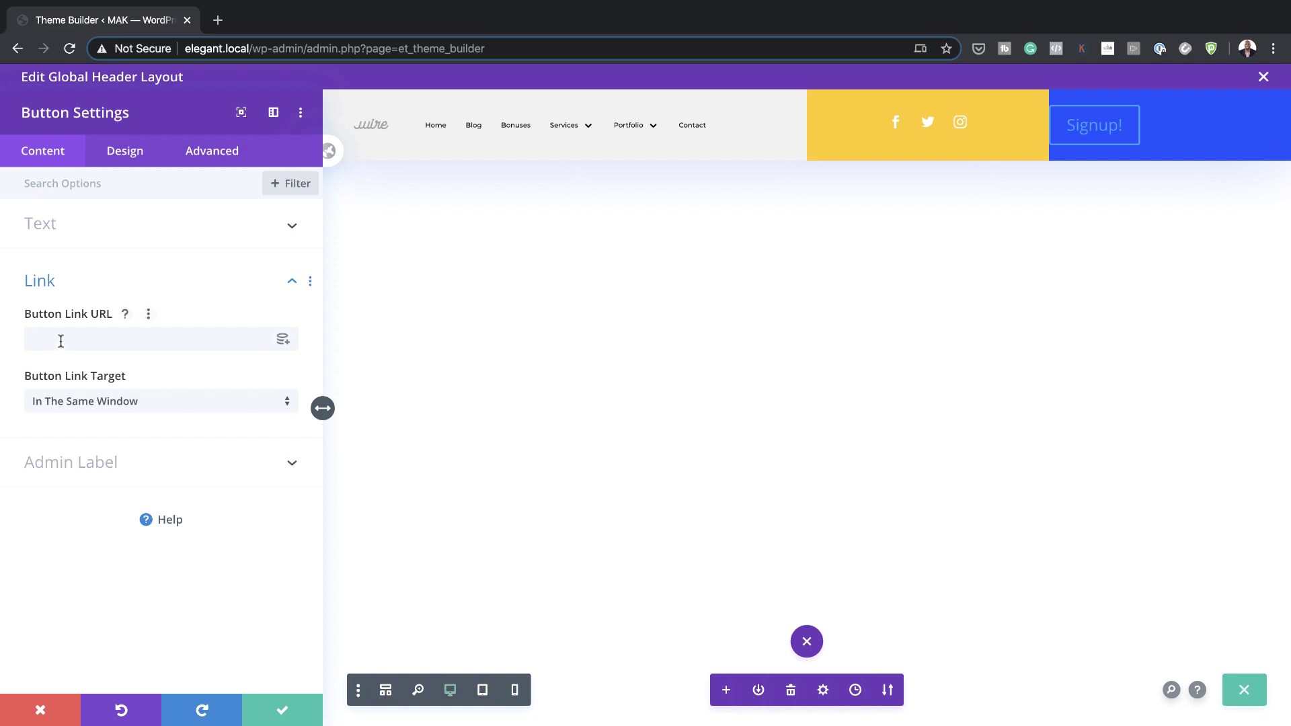
Set the Signup! button's link URL to # and center the button in the blue column
left_click(60, 341)
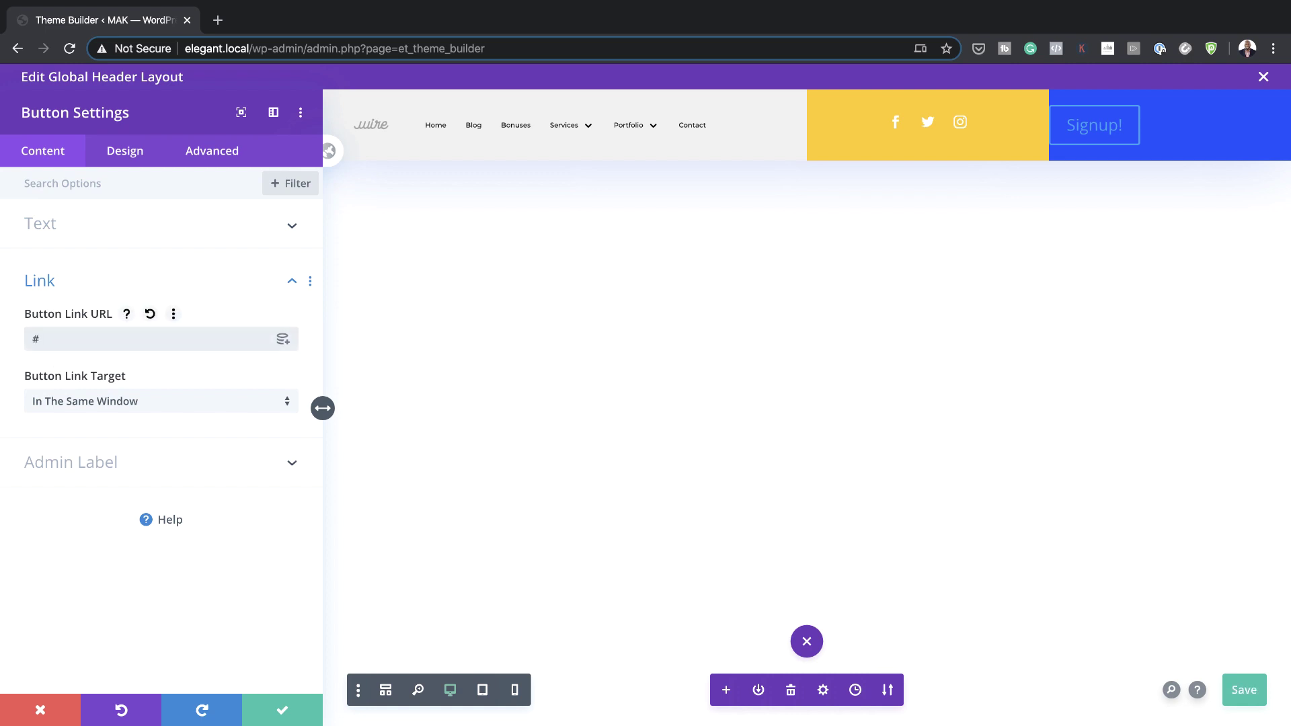
left_click(125, 152)
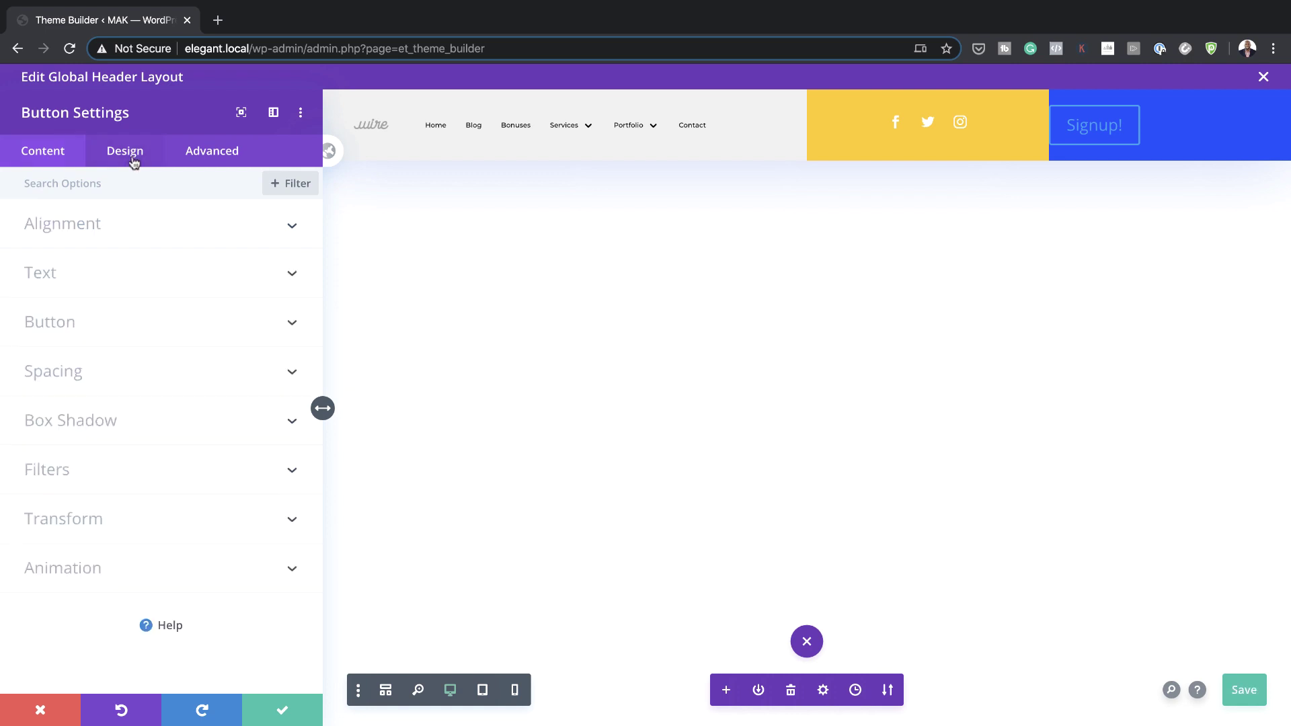
left_click(104, 233)
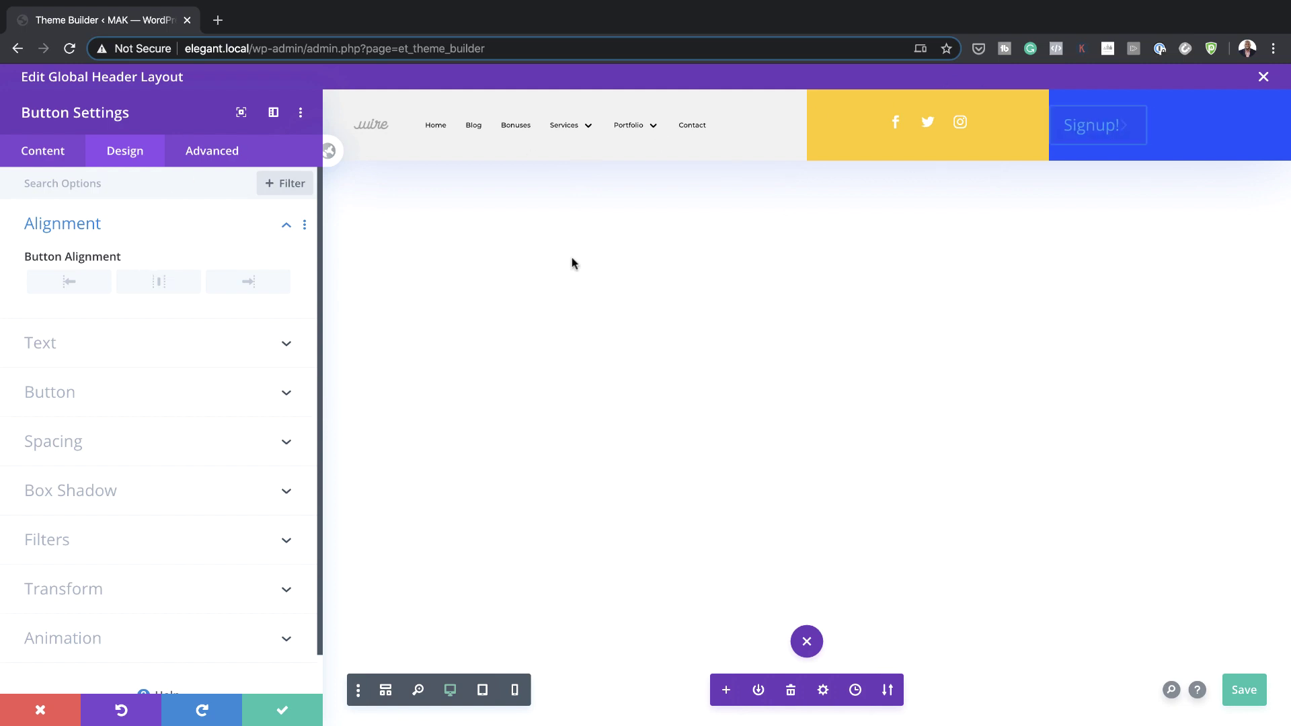
left_click(160, 283)
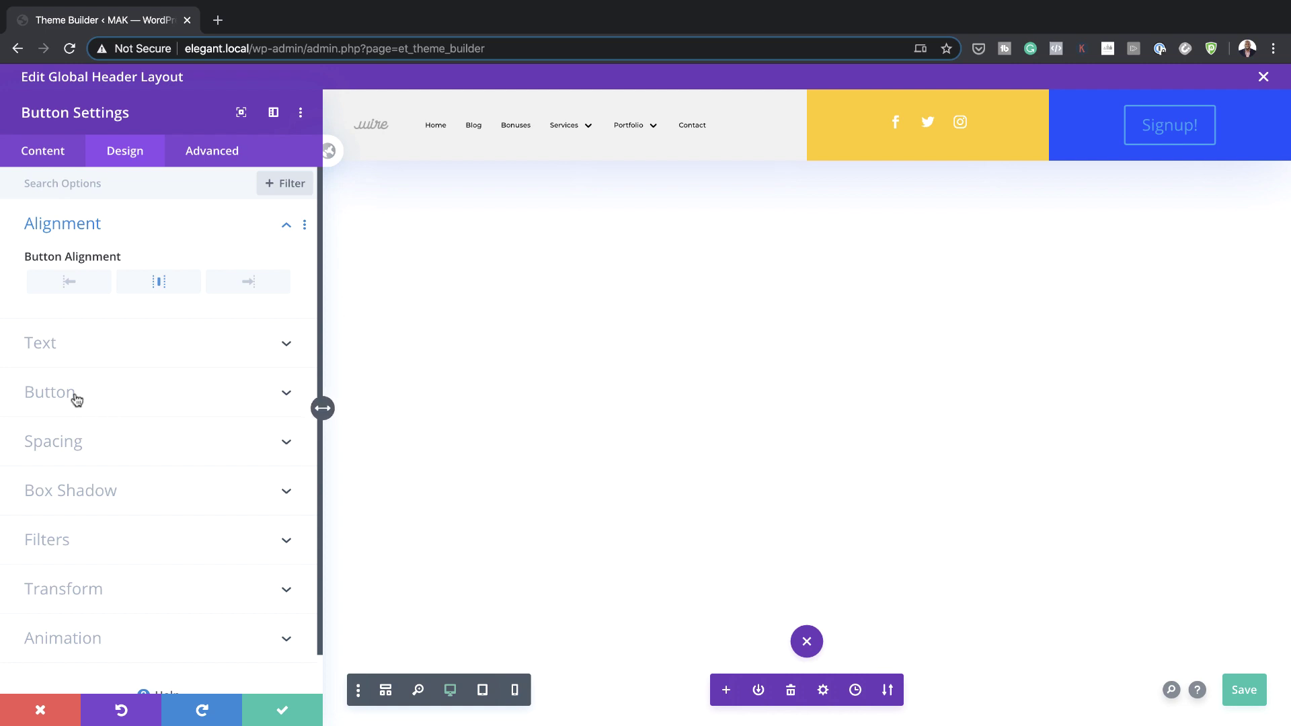
Enable custom styles for the Signup! button with a text size of 1vw and white (#ffffff) text
left_click(98, 394)
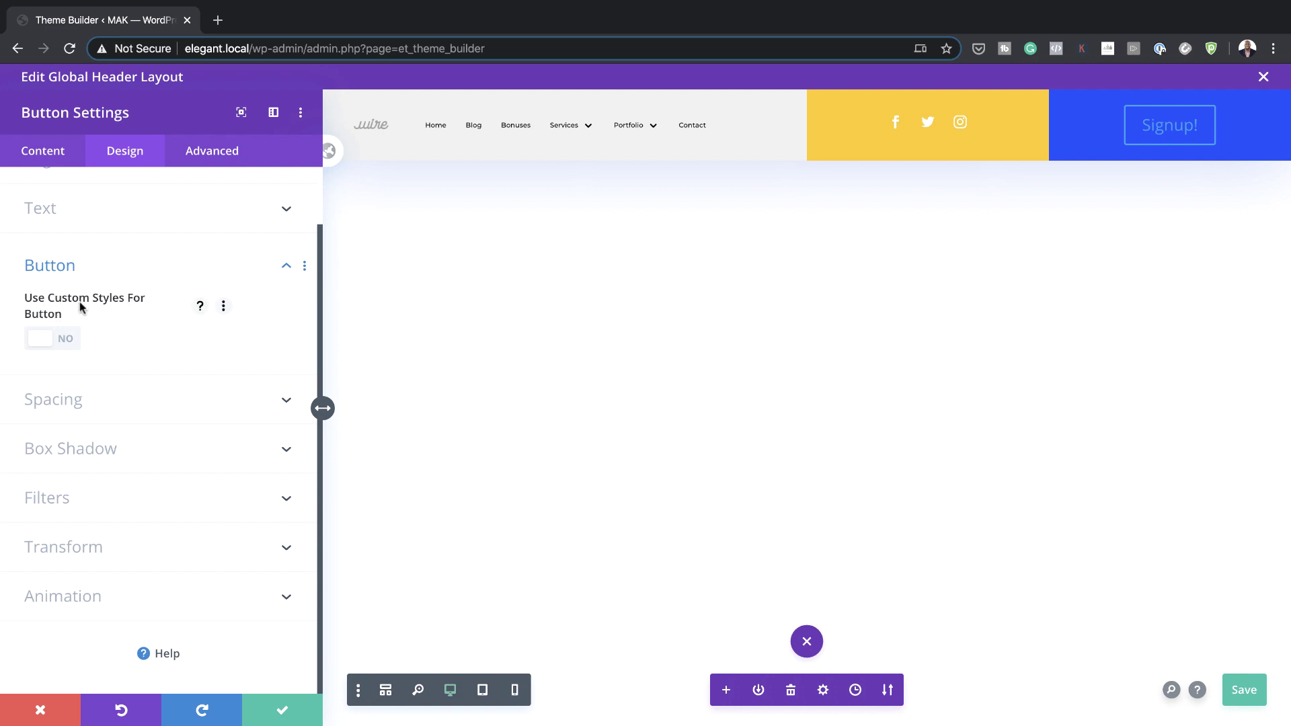
left_click(71, 344)
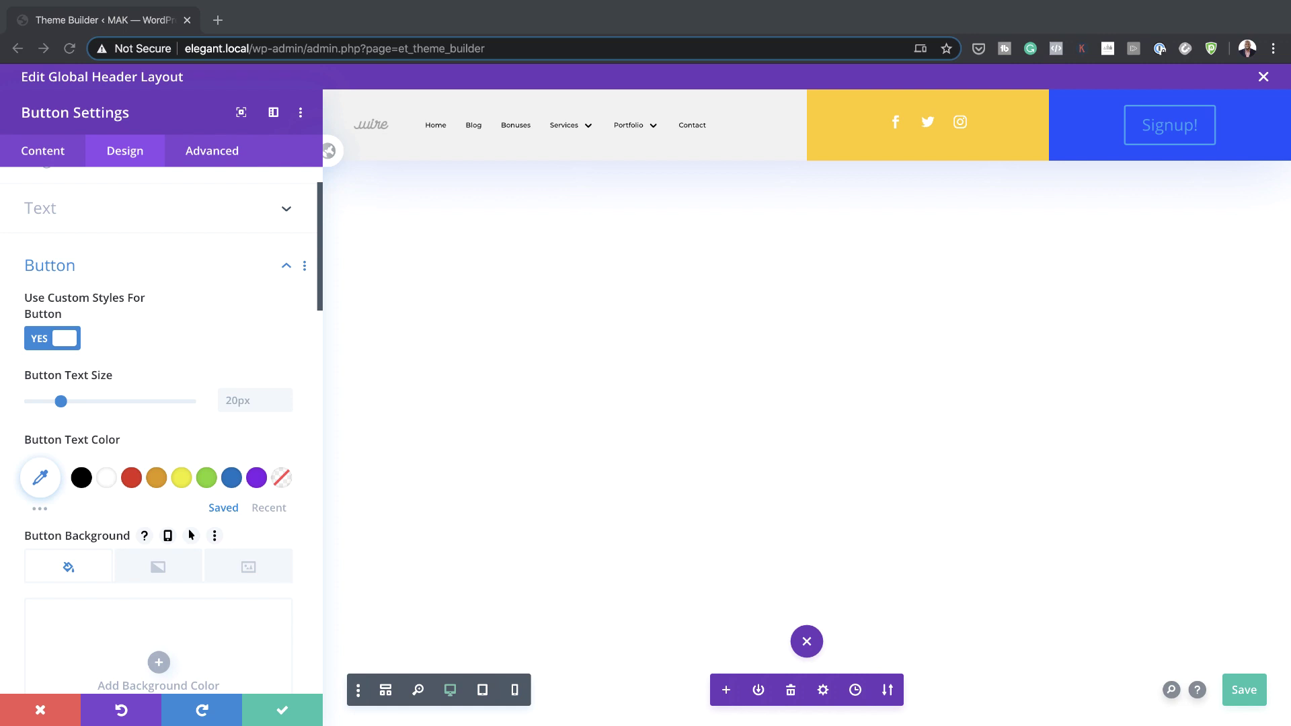
left_click(231, 402)
type("1vw")
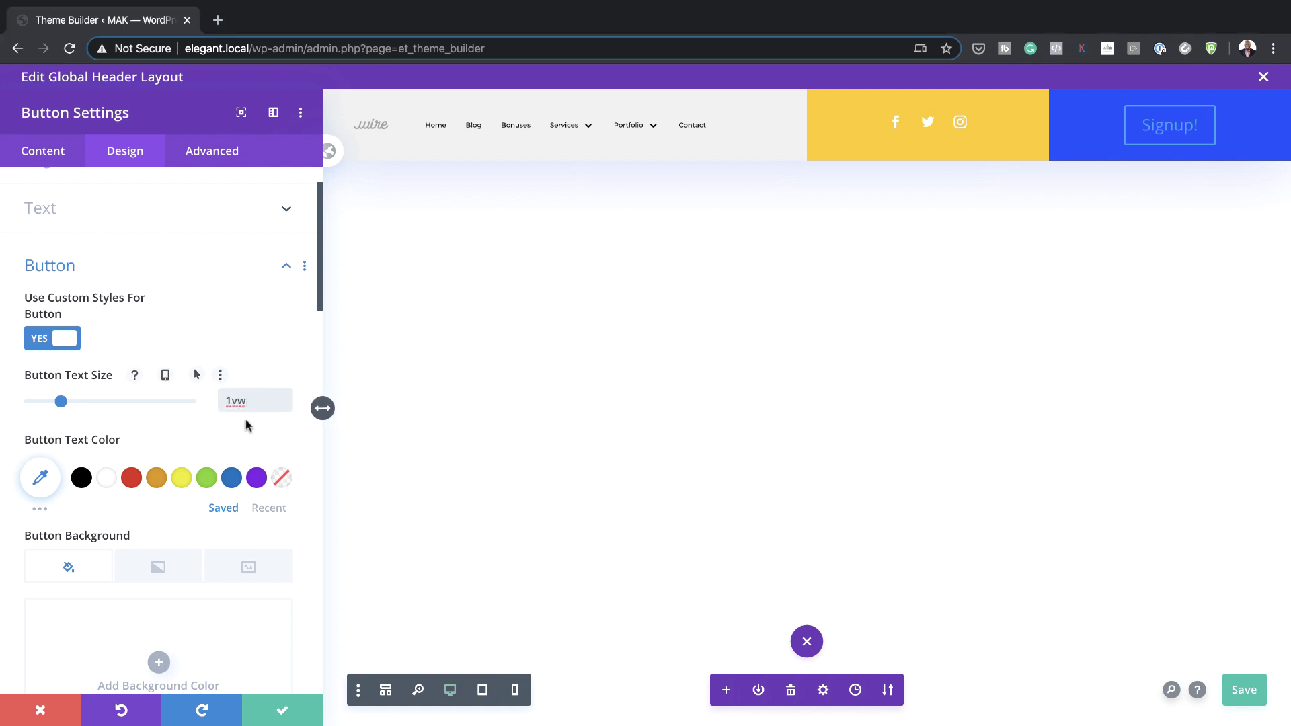
scroll(109, 469, "down", 1)
left_click(110, 469)
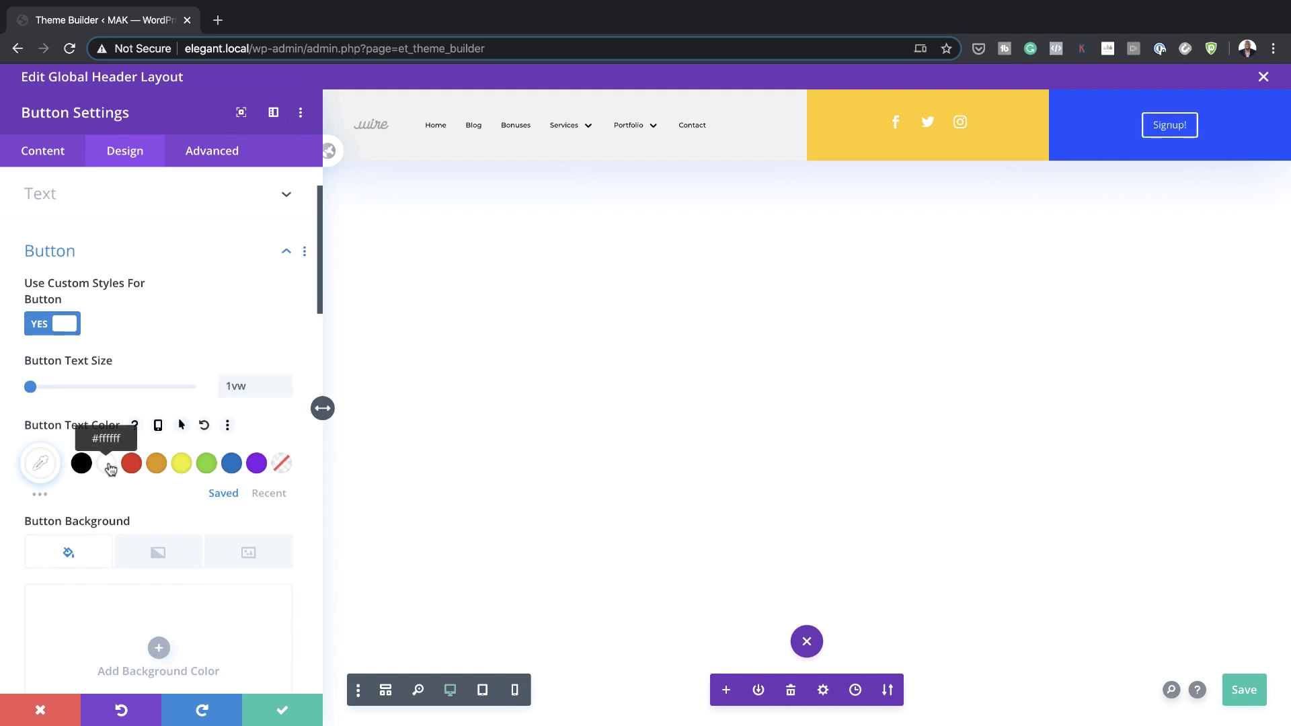
Set both the border width and the border radius of the Signup! button to 0px
scroll(110, 467, "down", 5)
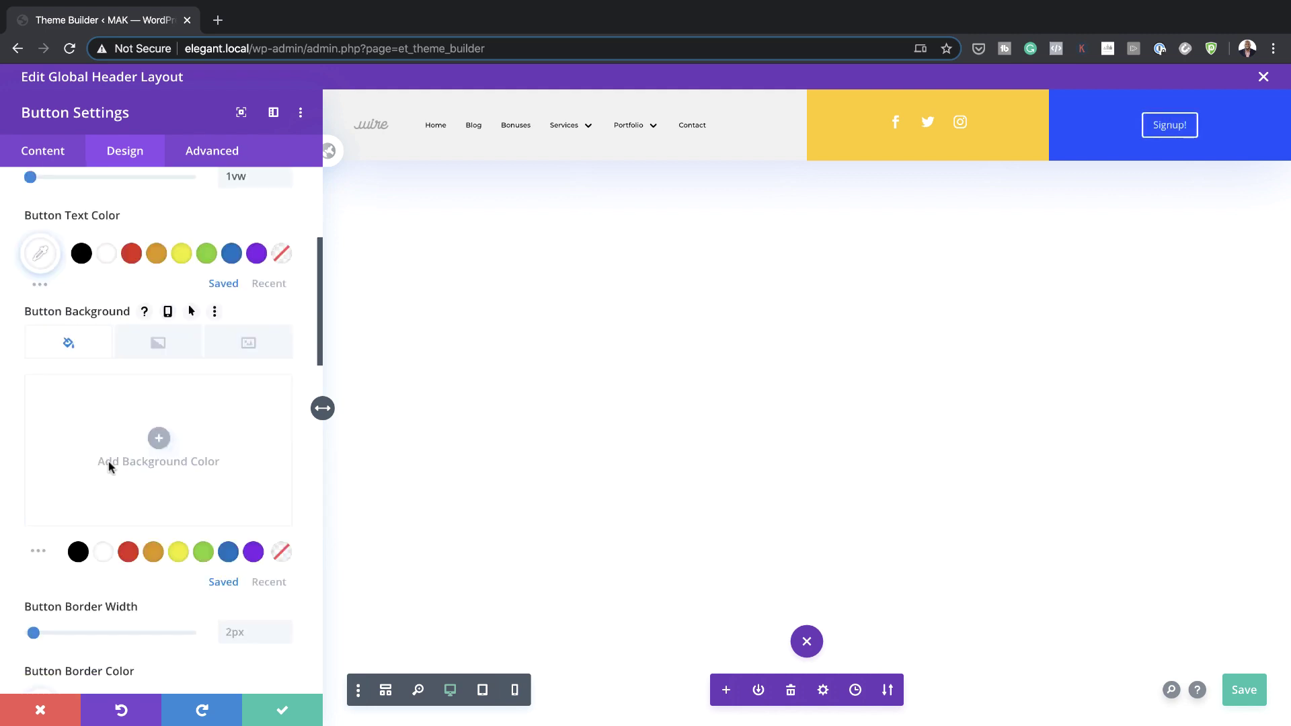
left_click_drag(33, 563, 20, 567)
scroll(20, 567, "down", 4)
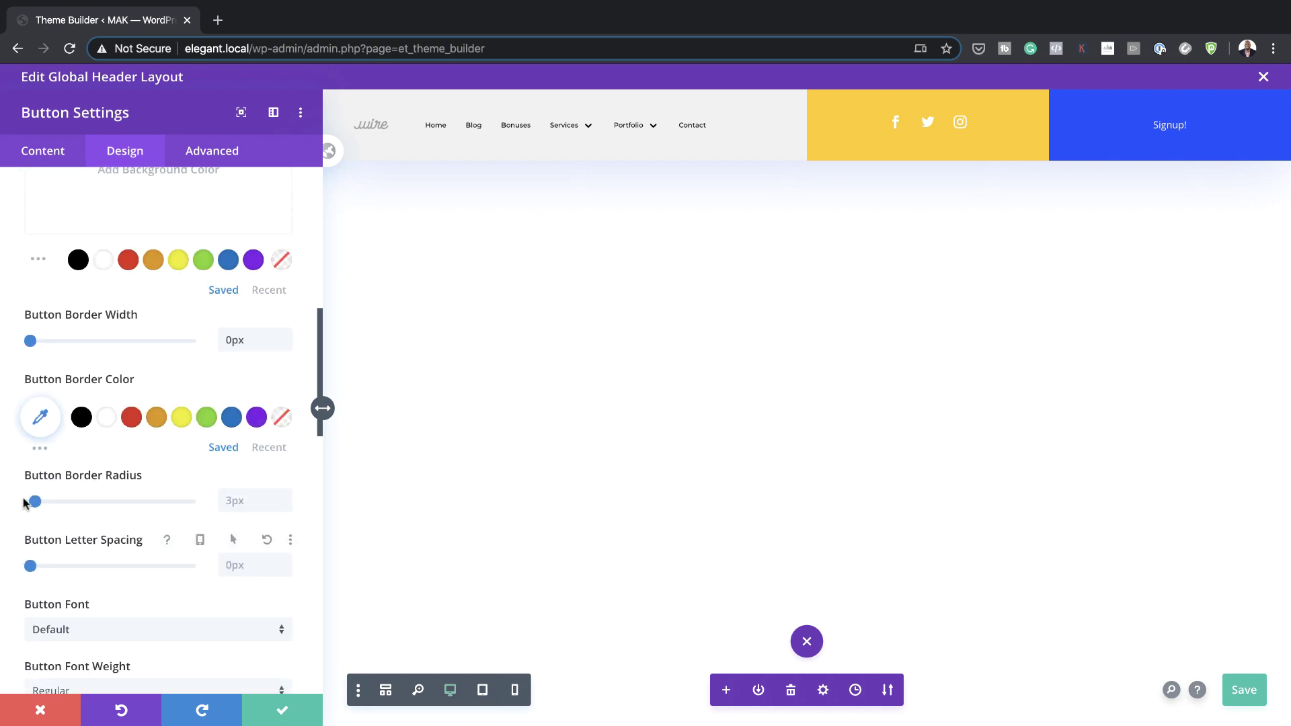
left_click_drag(36, 506, 18, 506)
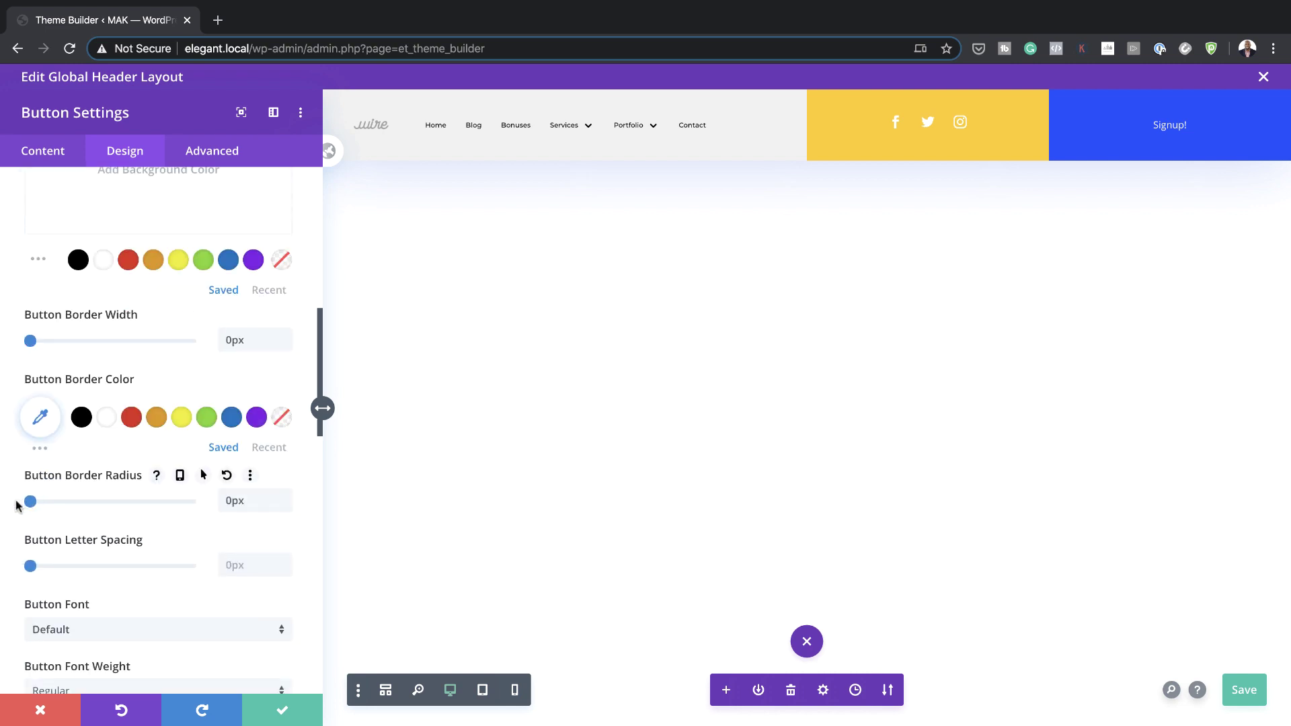
Style the button text in Montserrat, Ultra Bold and uppercase, and save the Button module
scroll(142, 539, "down", 2)
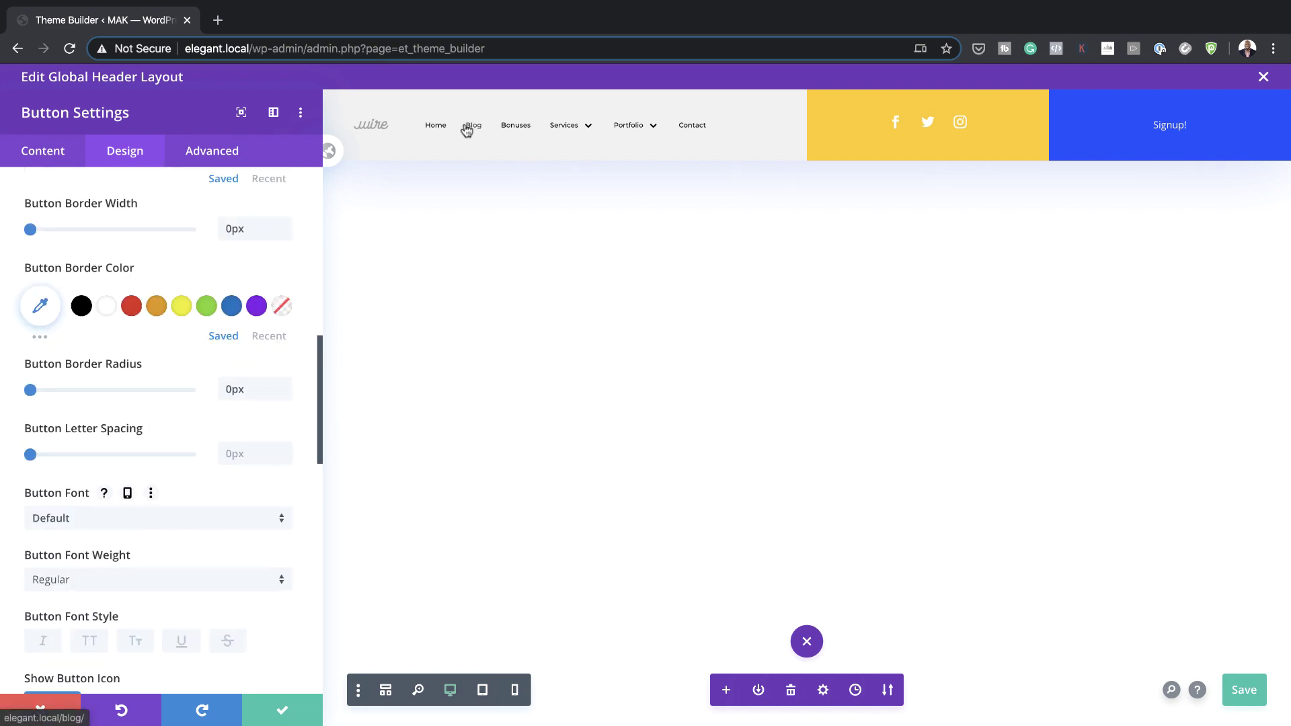
left_click(170, 528)
left_click(119, 220)
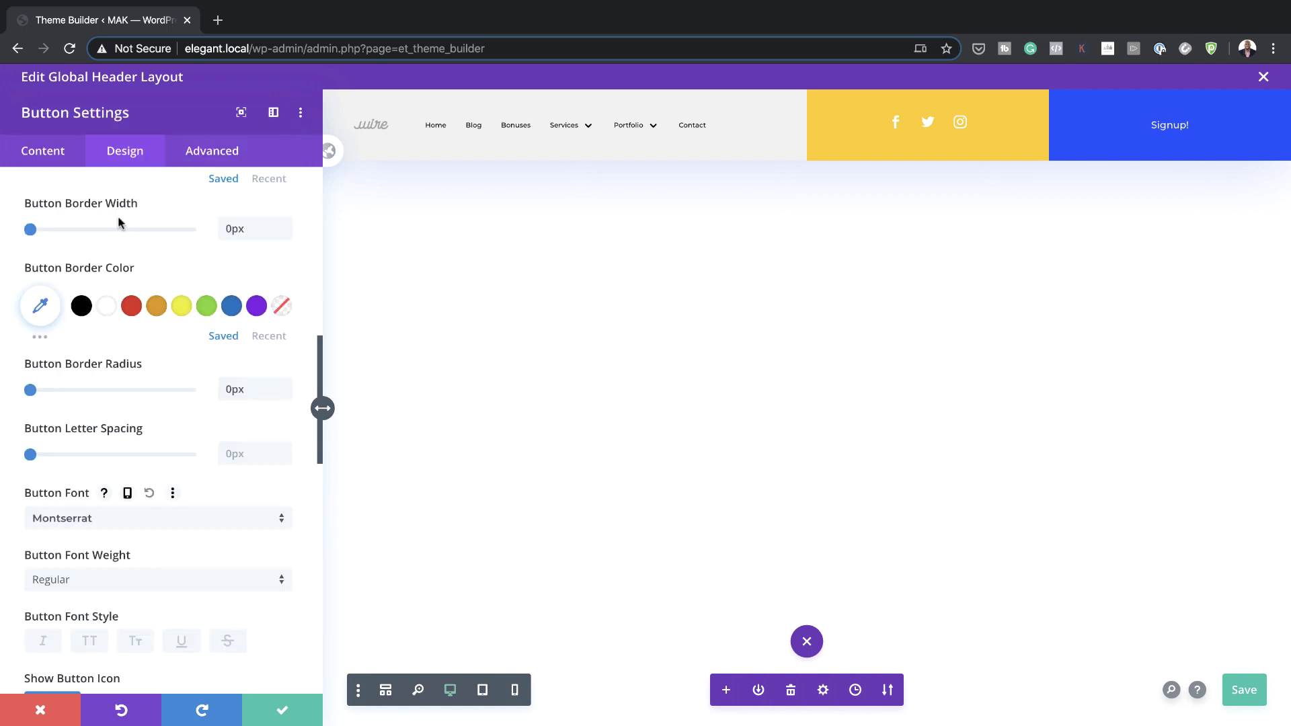
left_click(212, 579)
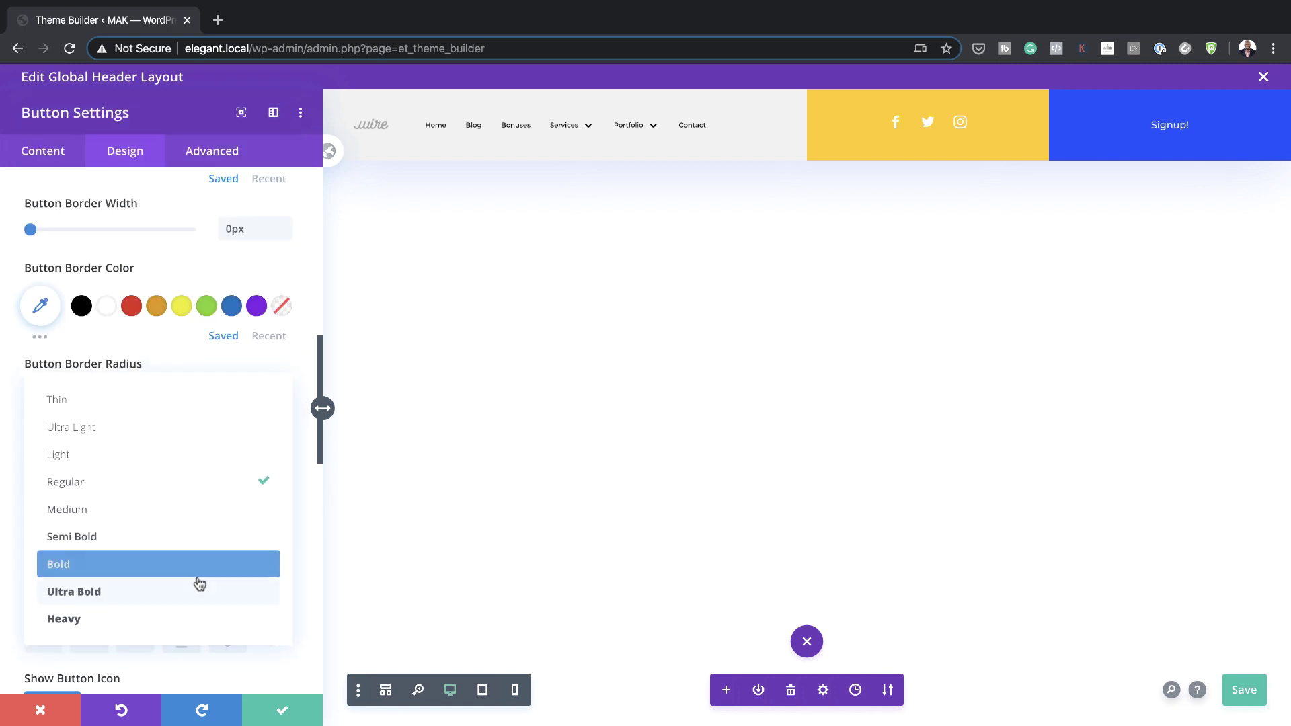
left_click(191, 597)
scroll(94, 556, "down", 2)
left_click(90, 548)
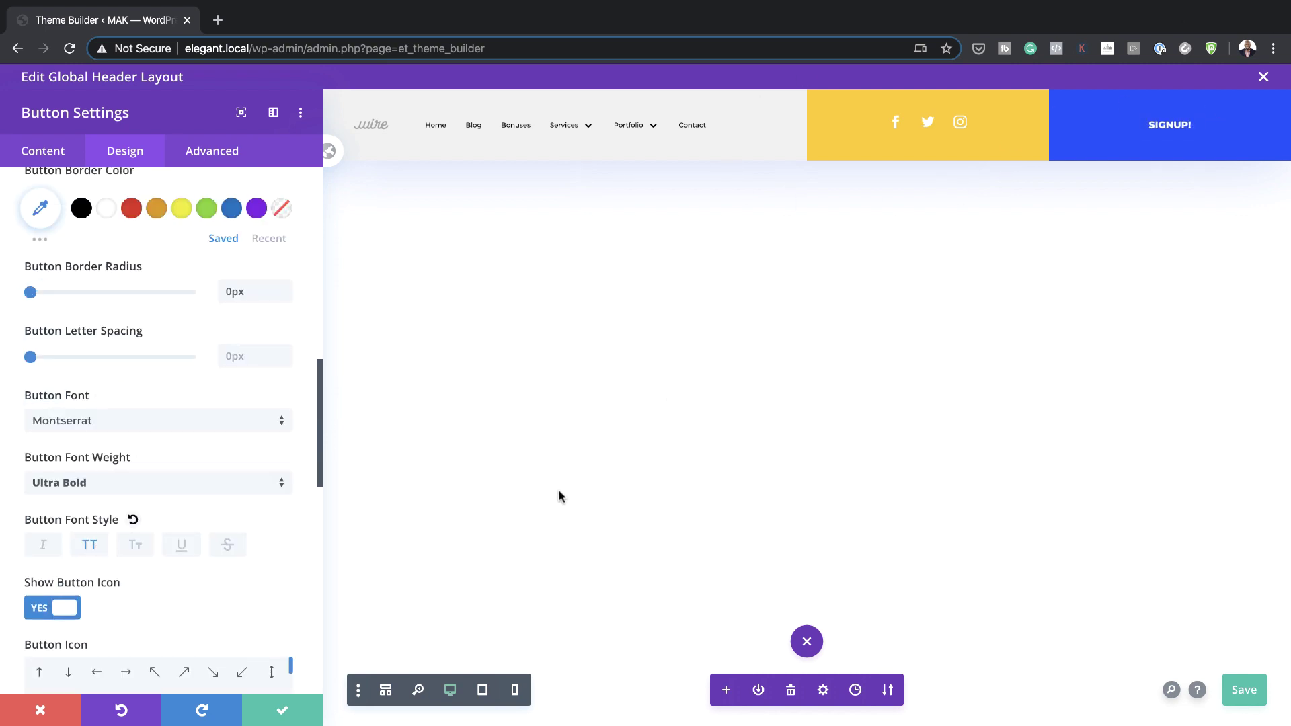
left_click(286, 711)
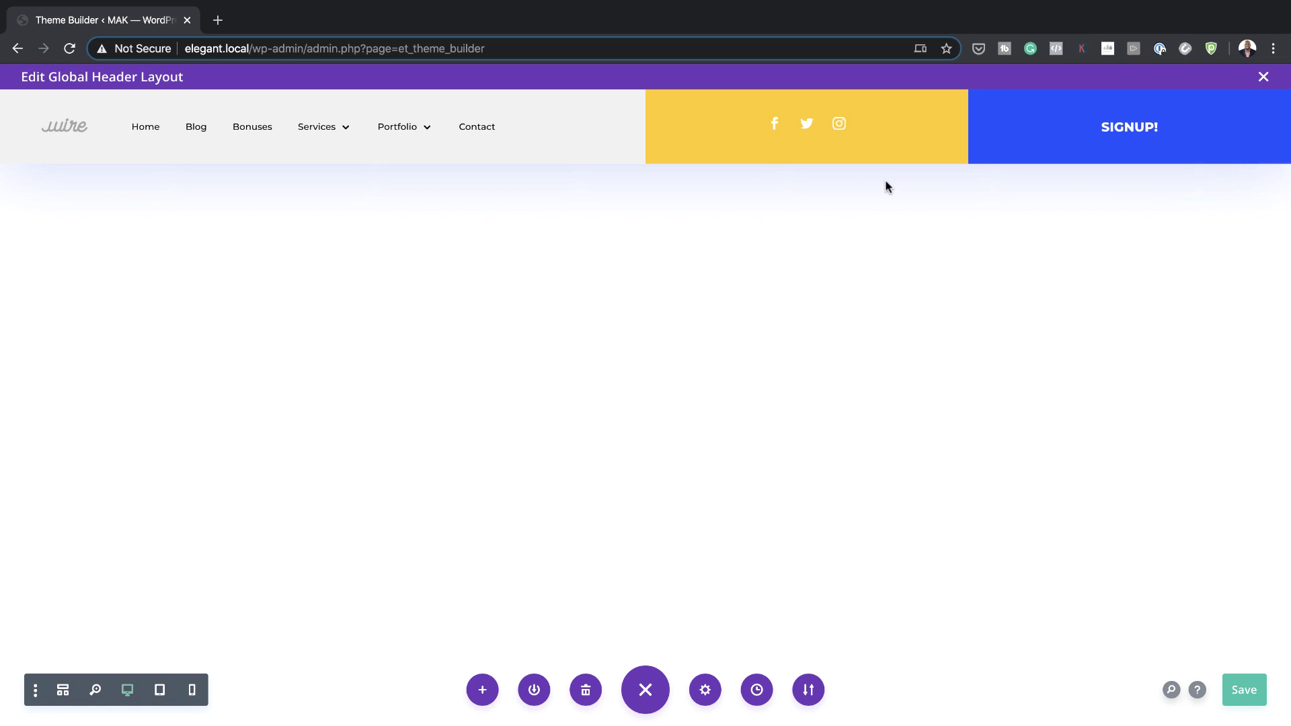
Give the row's first column a Zoom animation with direction Up and a starting opacity of 100, and return to the row settings
mouse_move(202, 125)
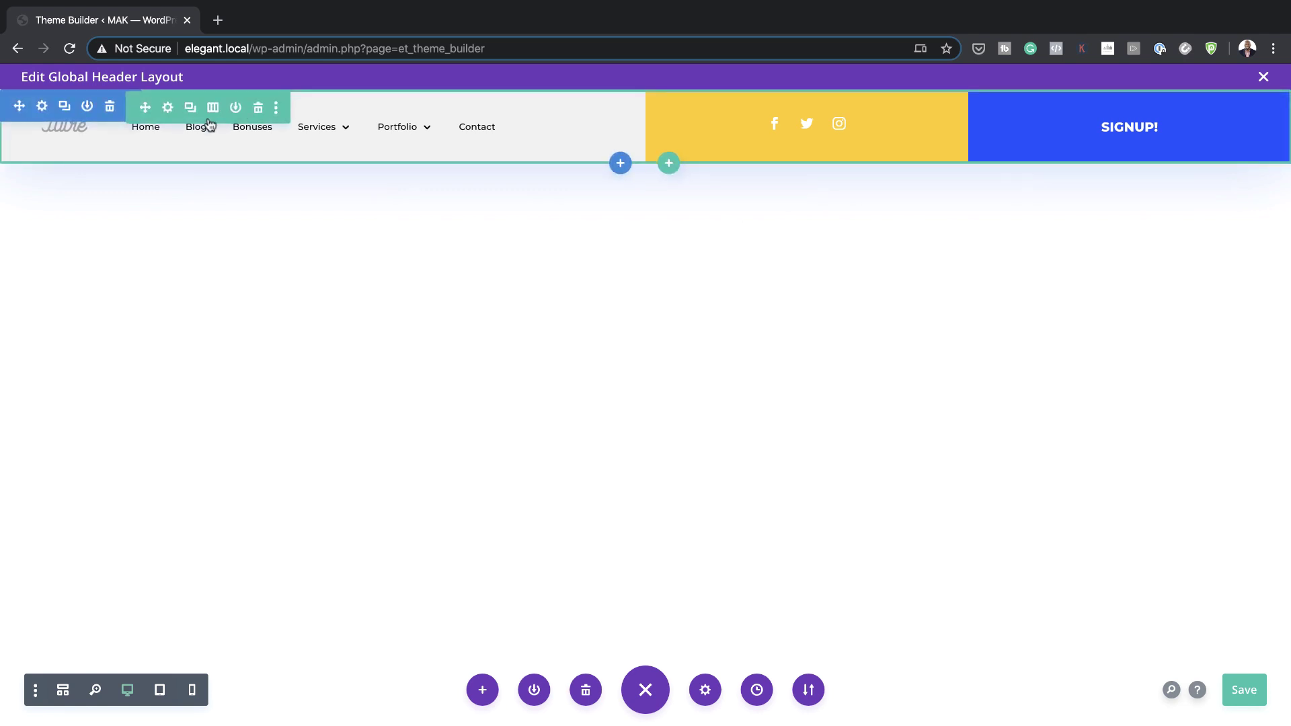
left_click(169, 111)
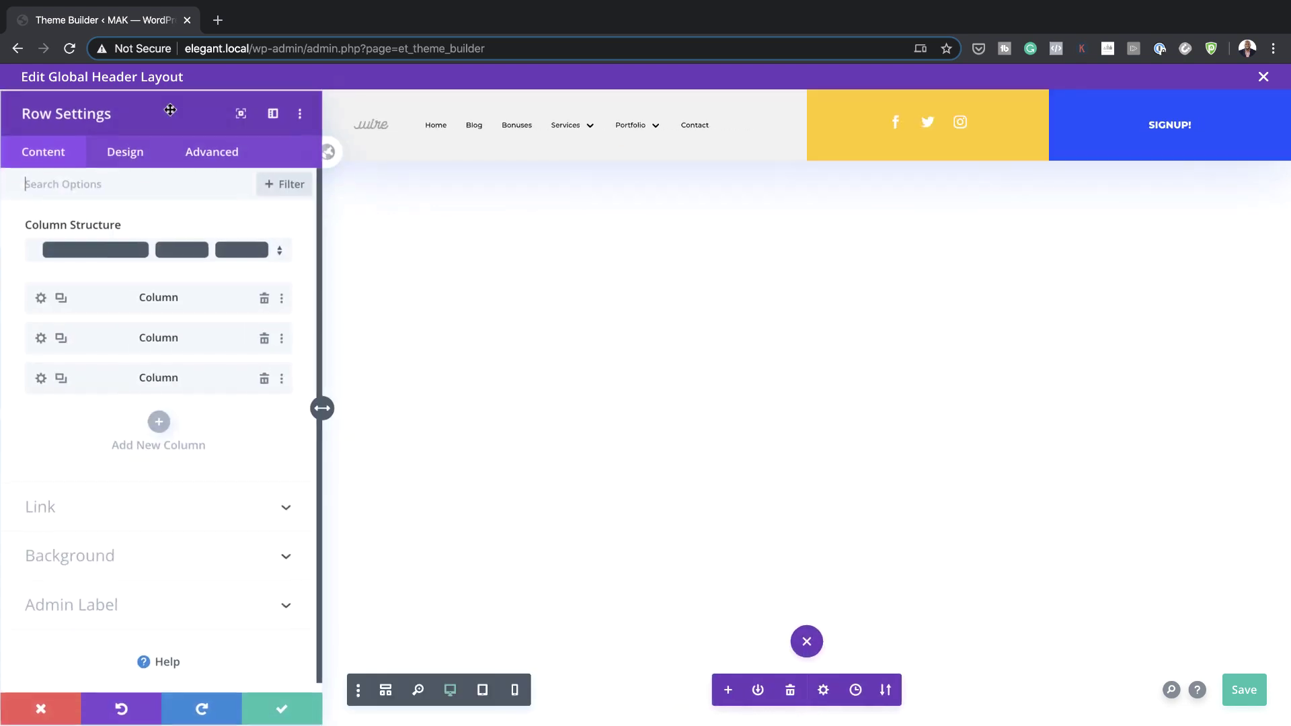
left_click(39, 297)
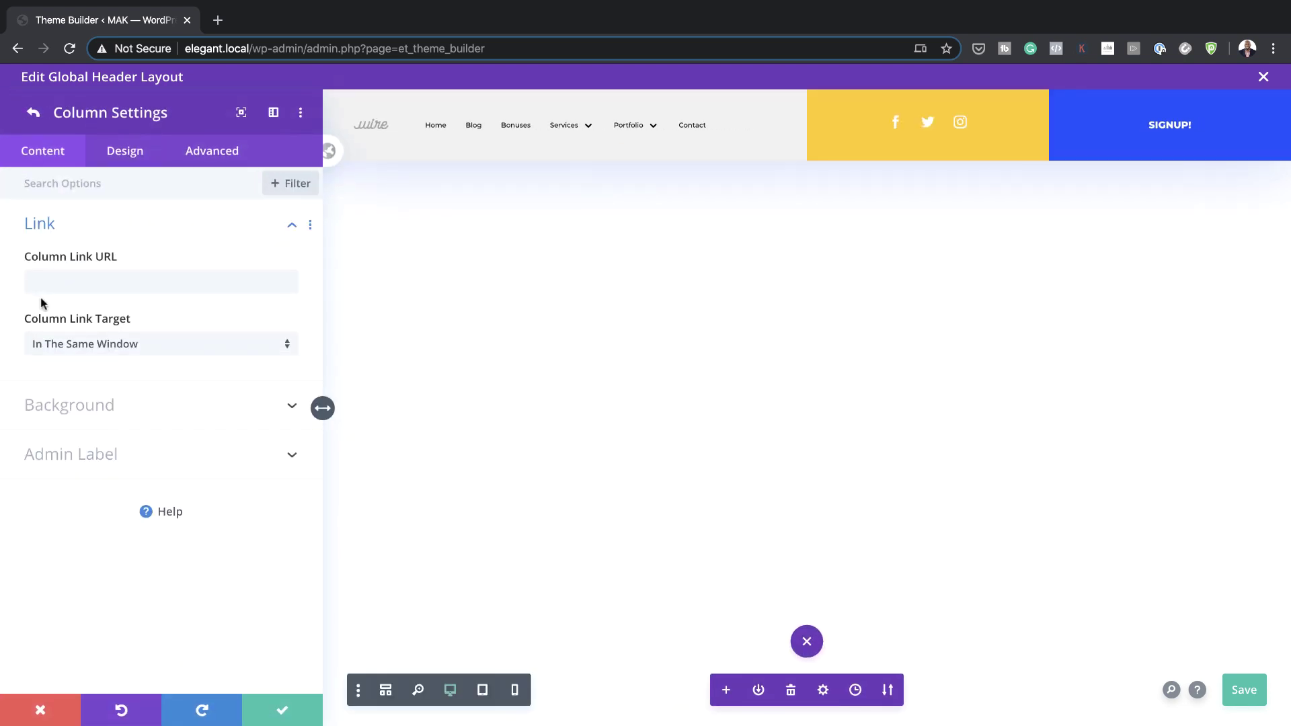
left_click(133, 160)
left_click(117, 472)
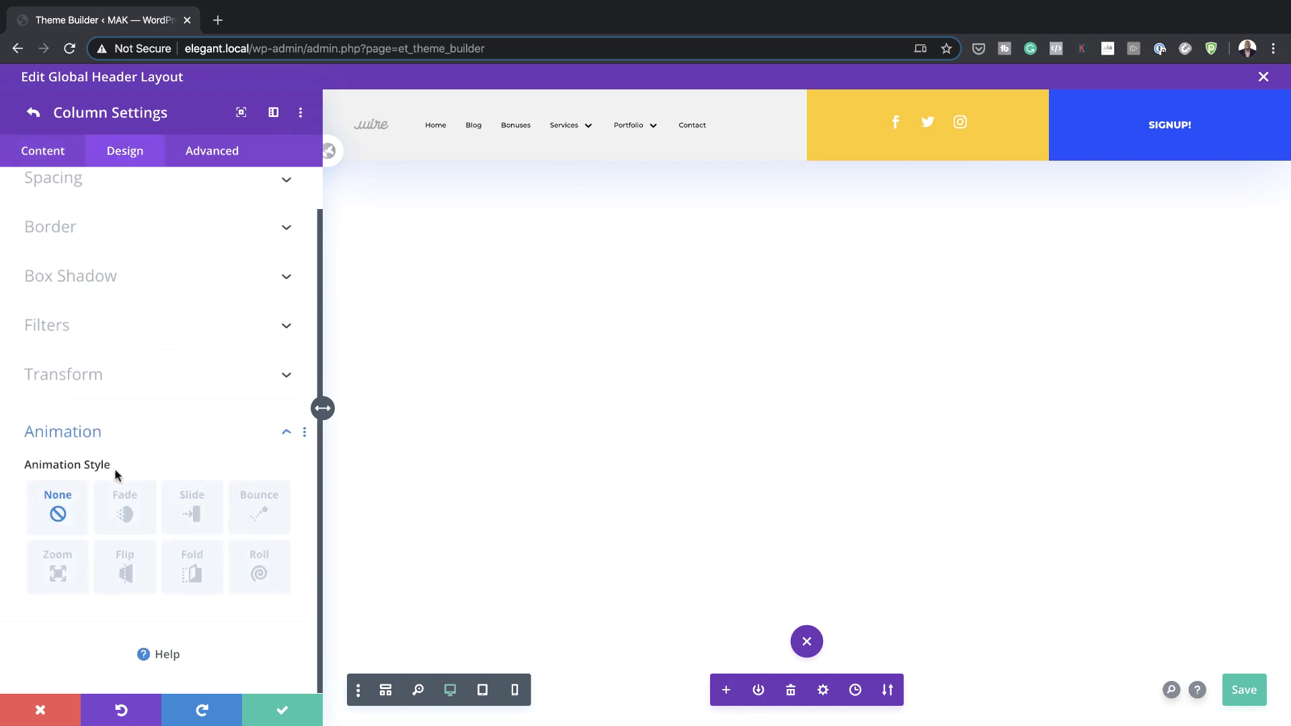
mouse_move(124, 476)
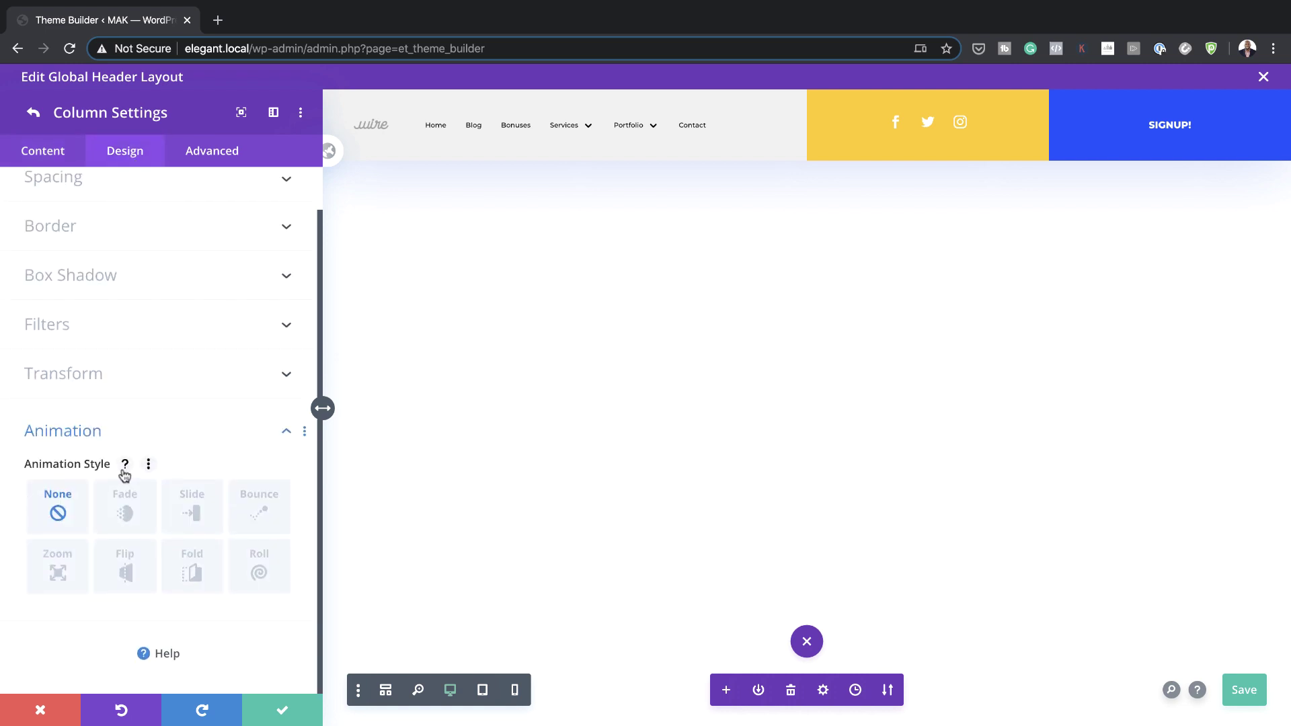
left_click(62, 575)
scroll(74, 572, "down", 3)
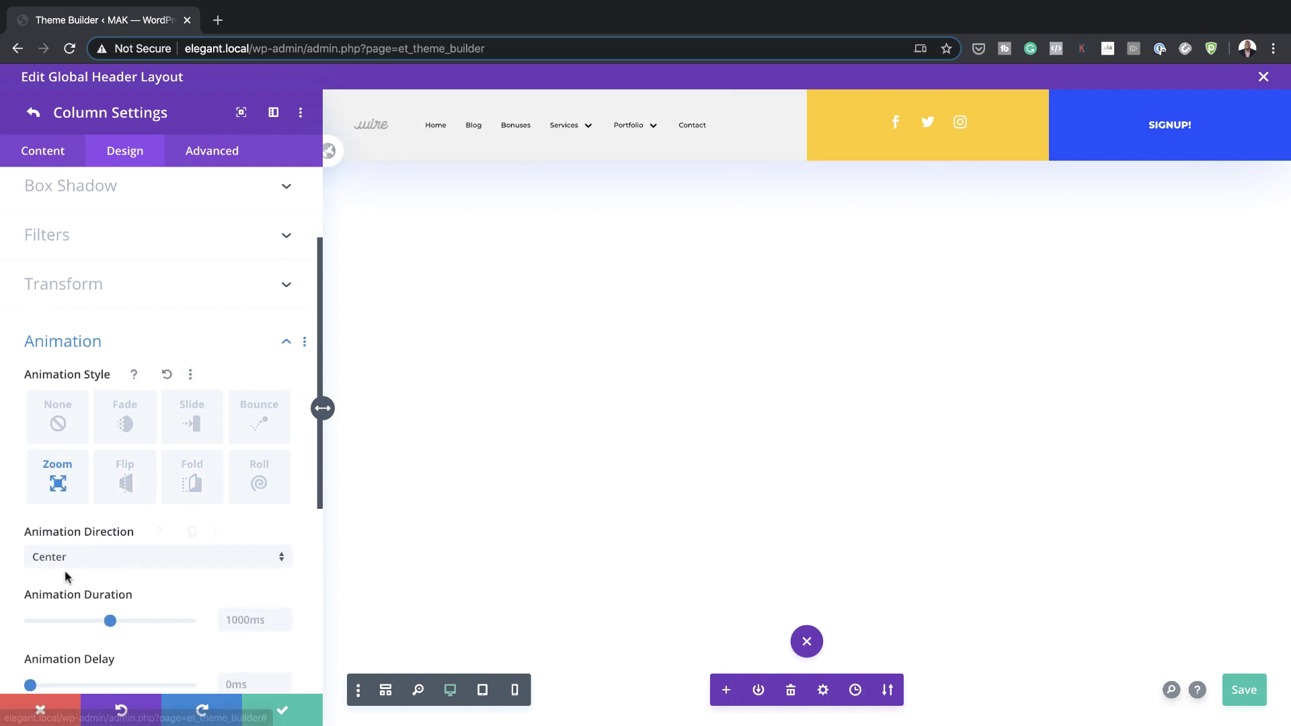
left_click(78, 565)
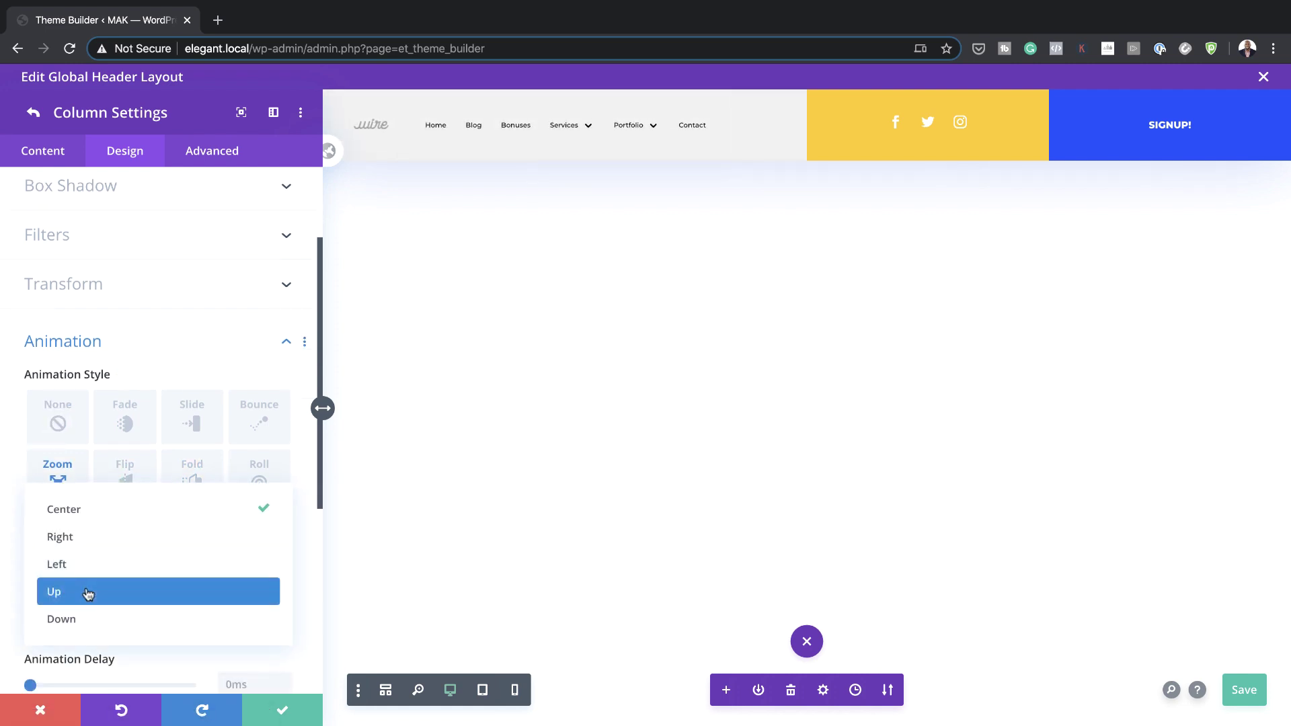
left_click(54, 591)
scroll(242, 624, "down", 5)
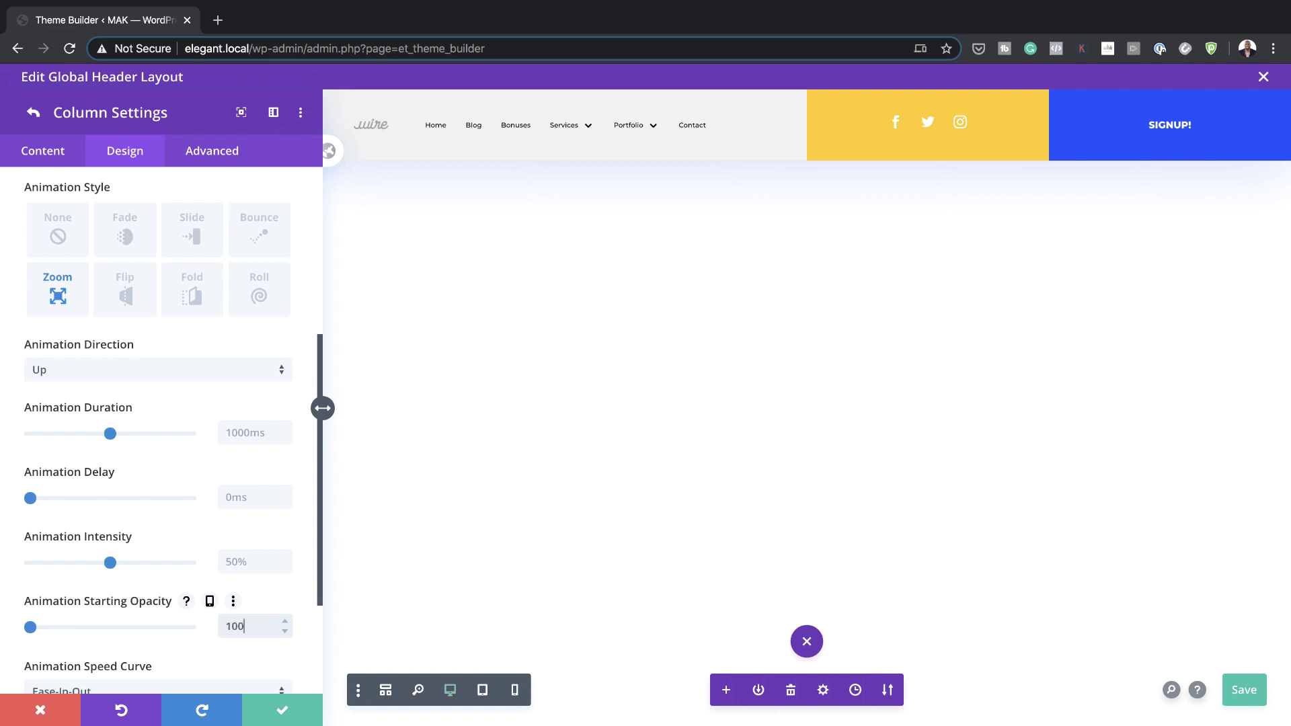
left_click(33, 112)
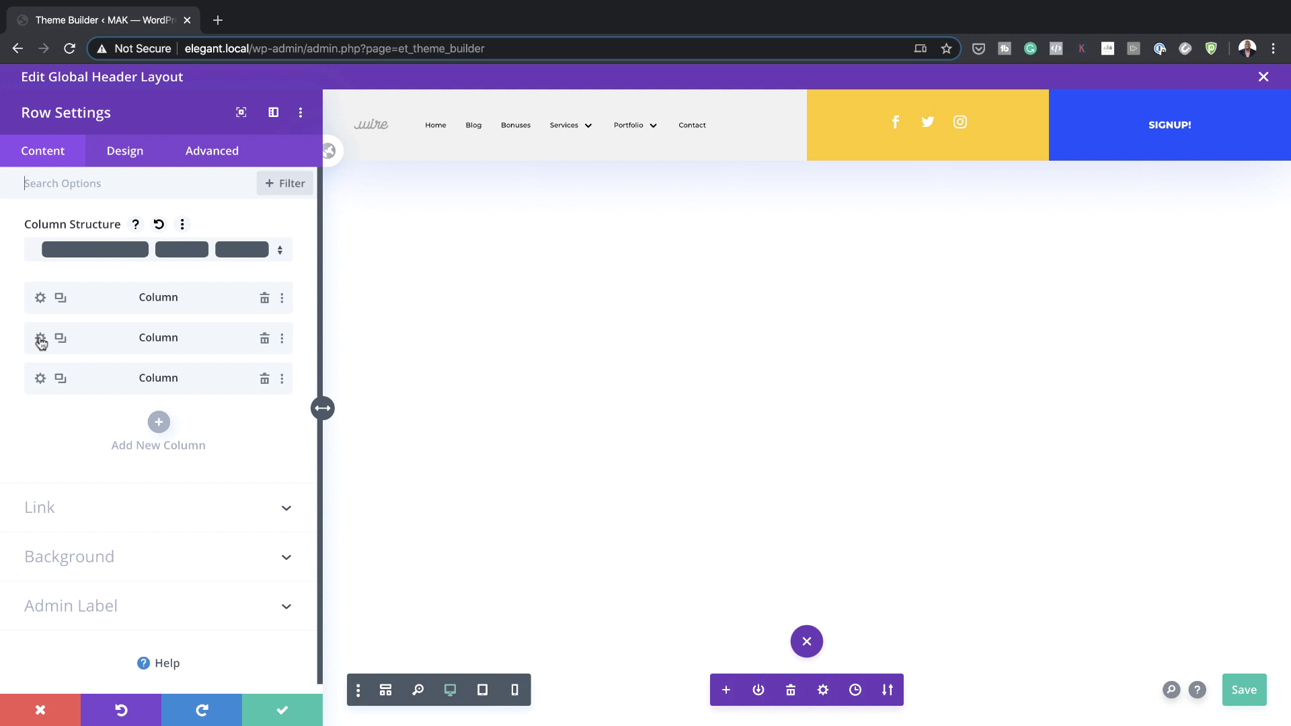
Give the row's second column a Zoom animation with direction Down
left_click(40, 339)
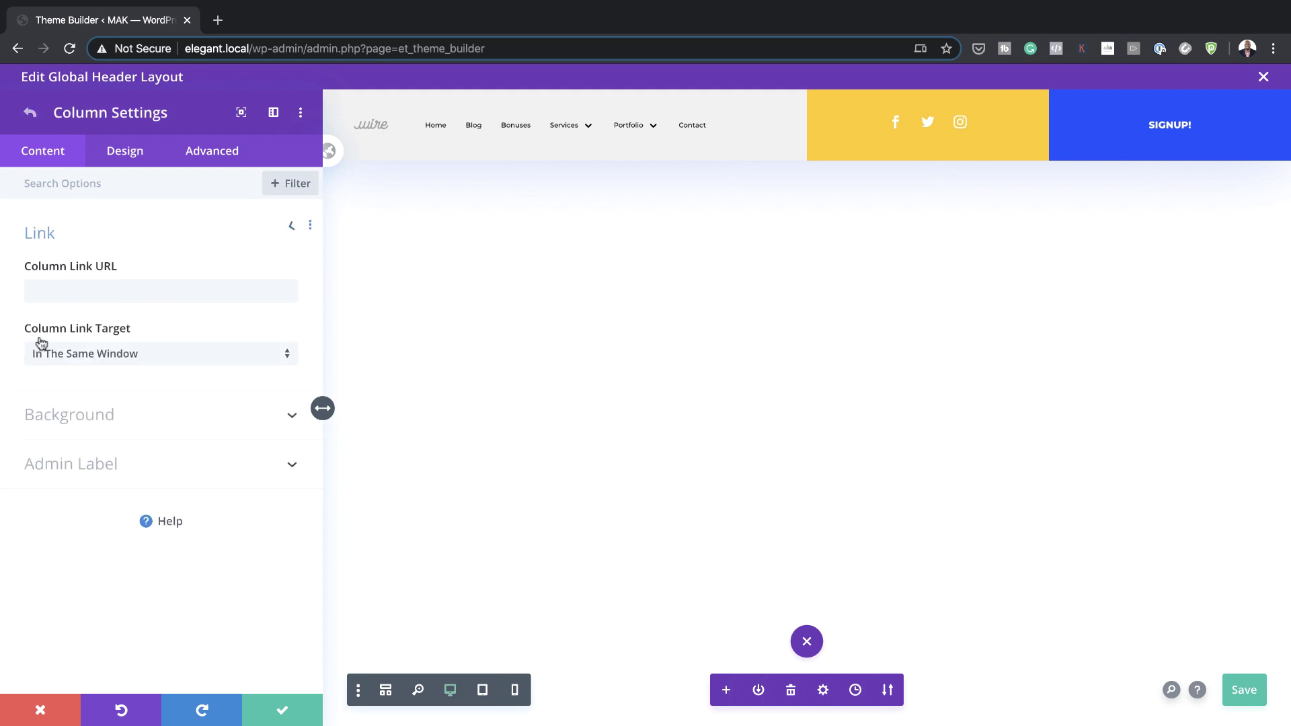
left_click(137, 162)
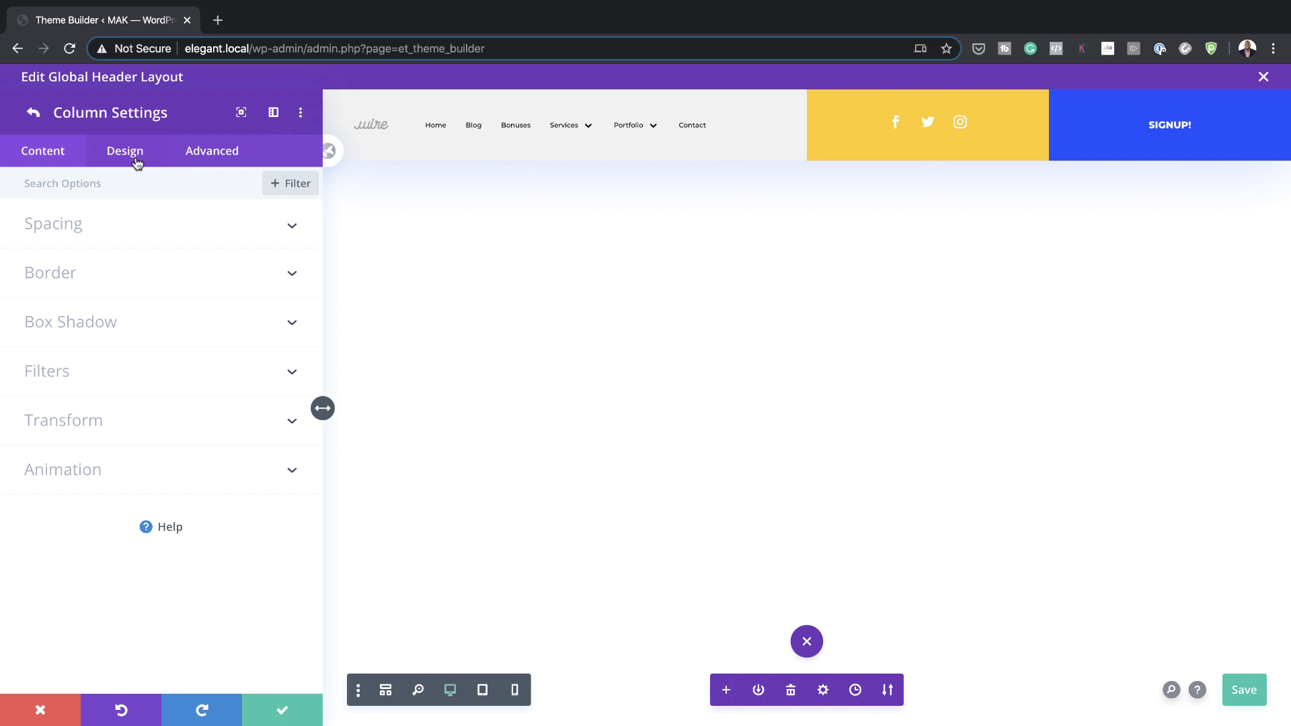
left_click(50, 486)
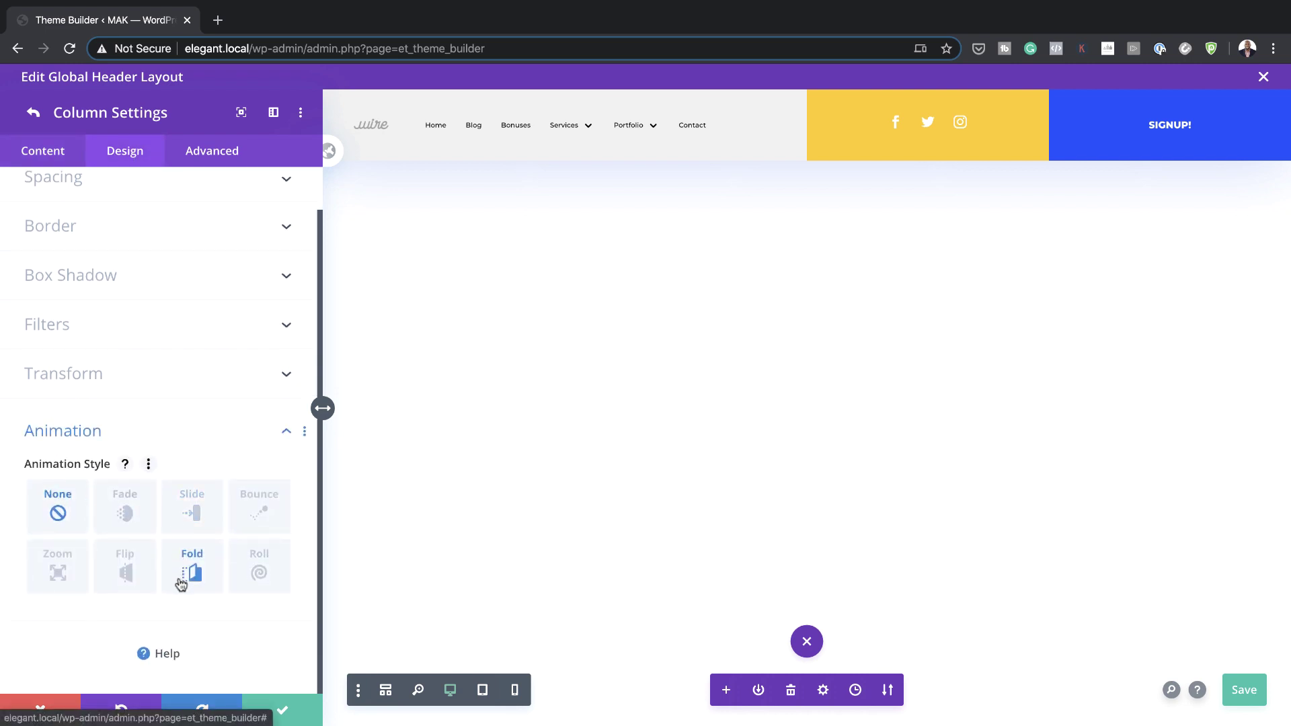
left_click(58, 569)
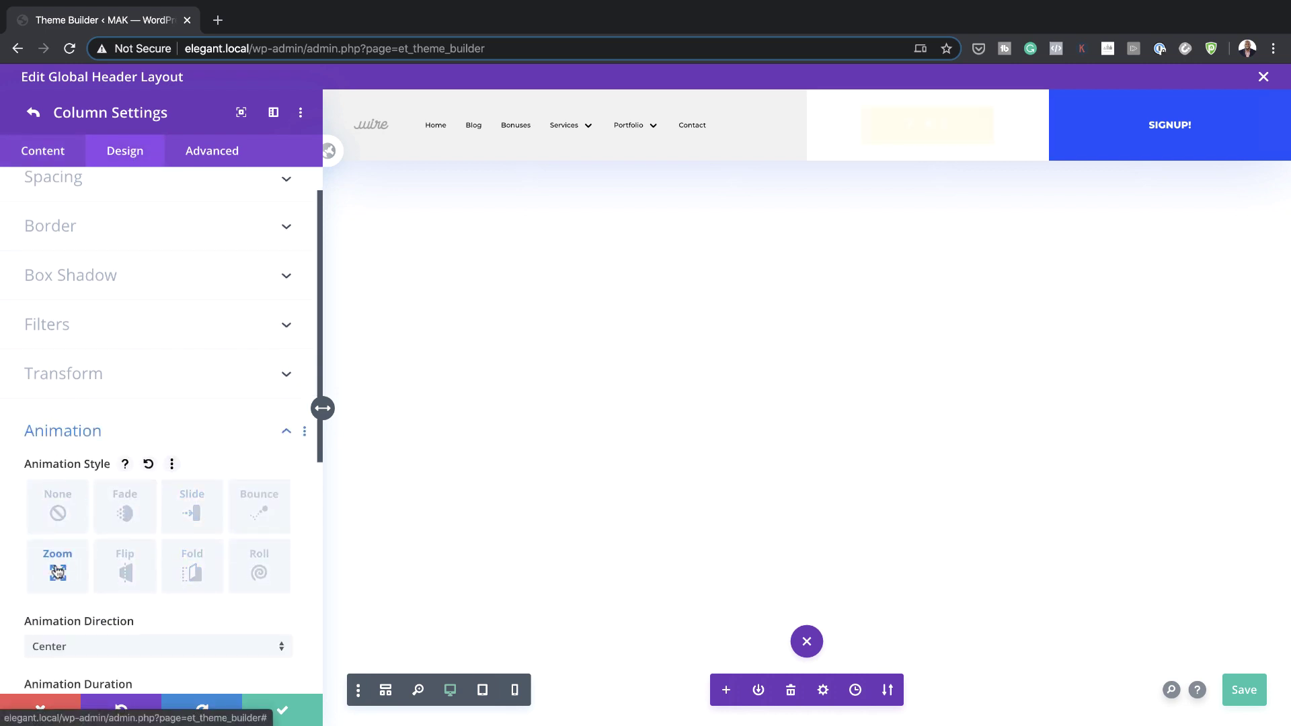
scroll(254, 570, "down", 1)
scroll(254, 571, "down", 4)
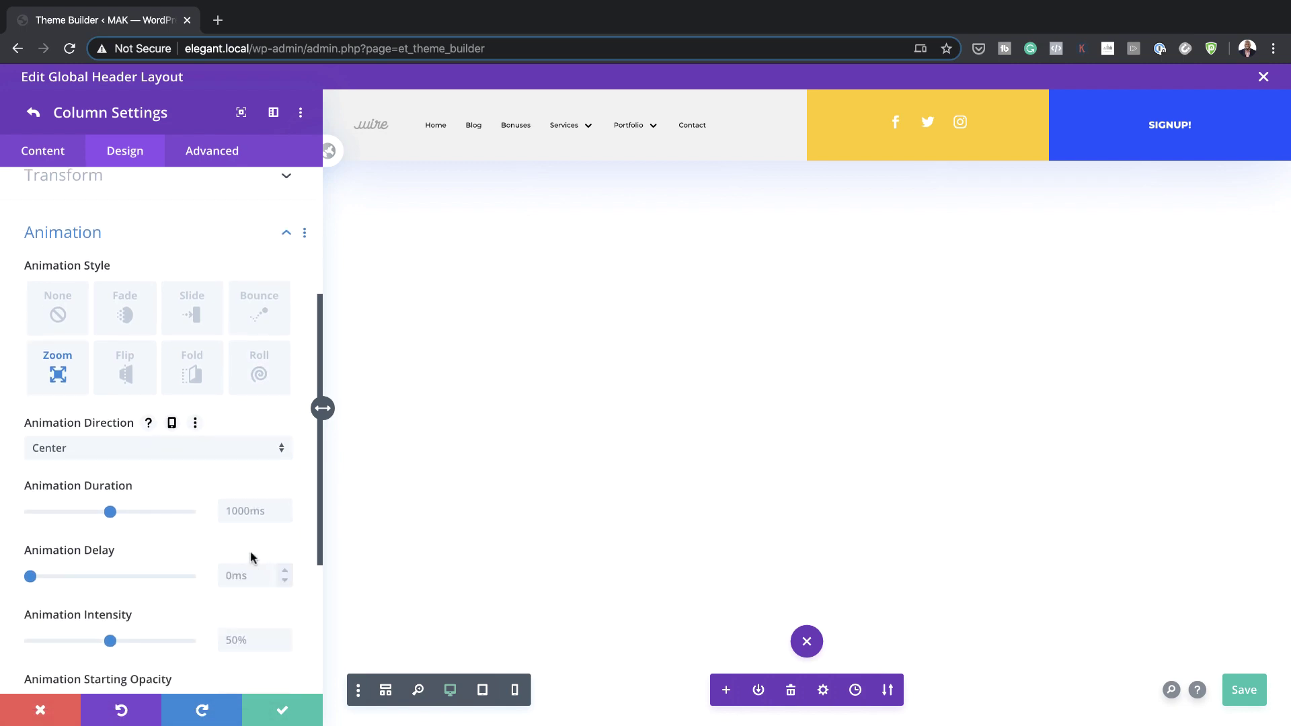
left_click(239, 456)
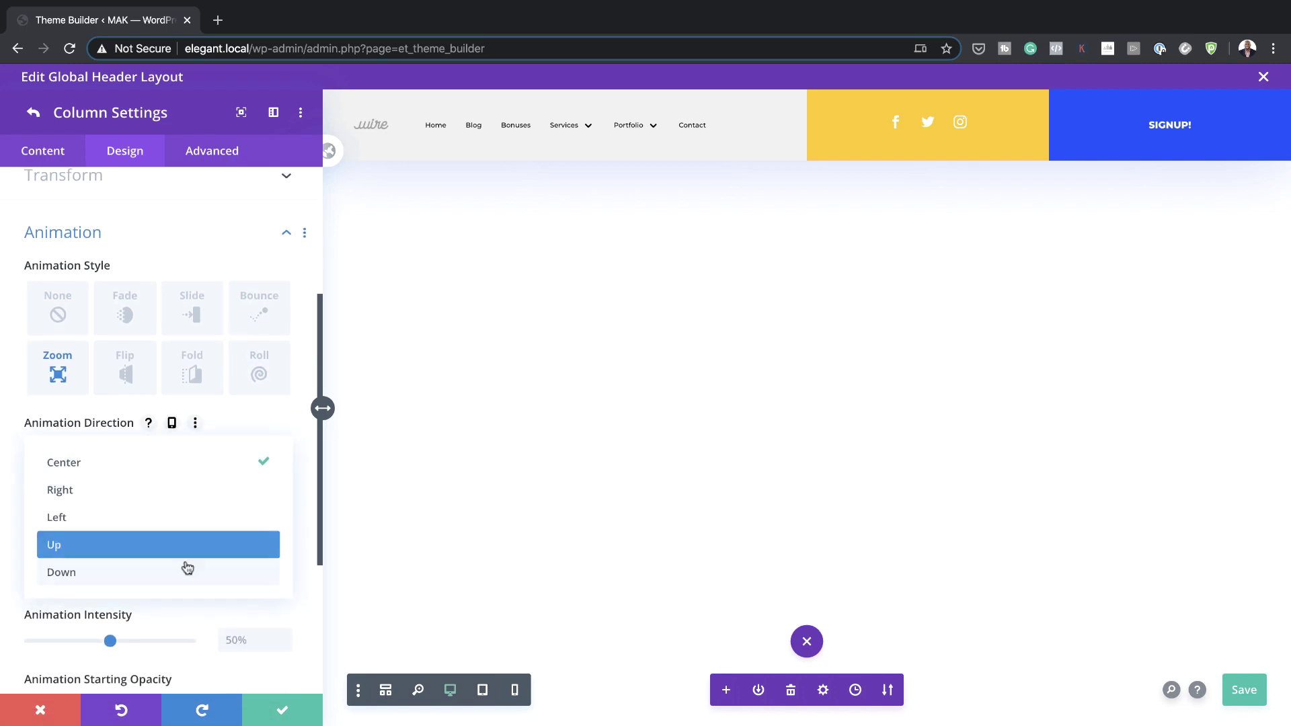
left_click(185, 570)
Set the second column's animation delay to 500ms and starting opacity to 100%, and return to the row settings
scroll(184, 575, "down", 3)
left_click(229, 458)
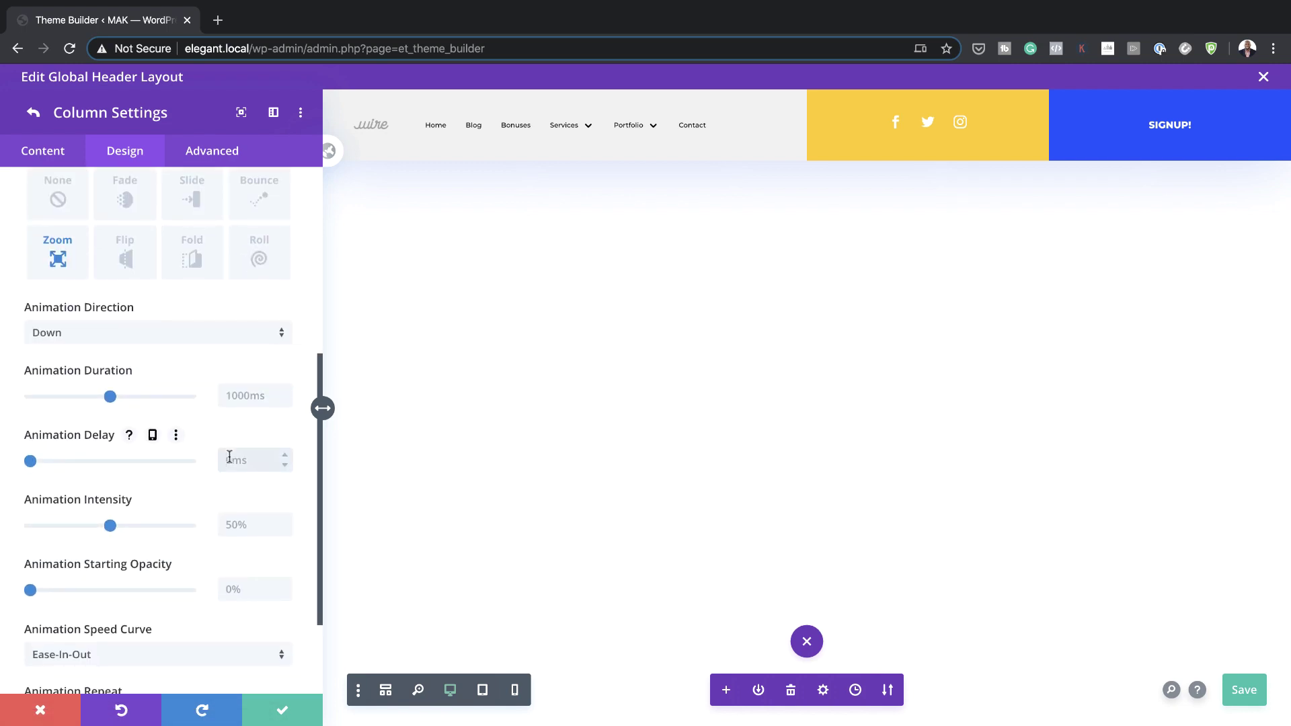
type("500ms")
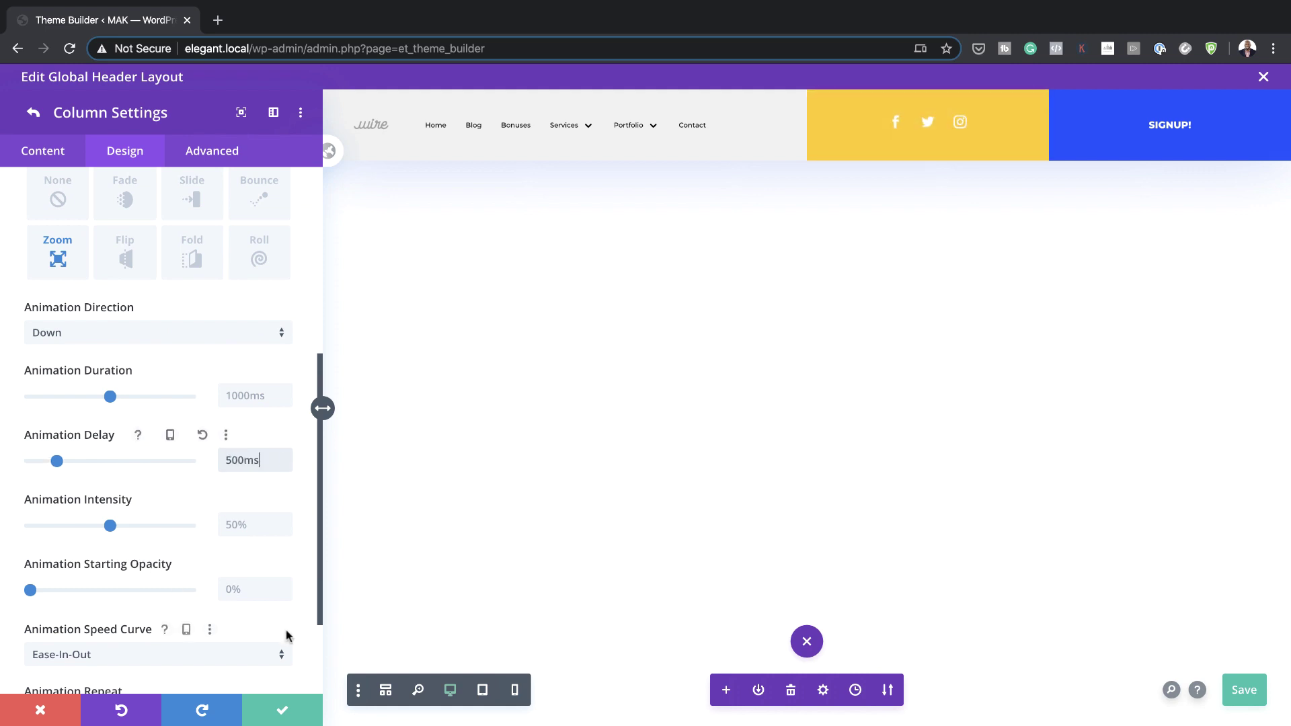
type("100")
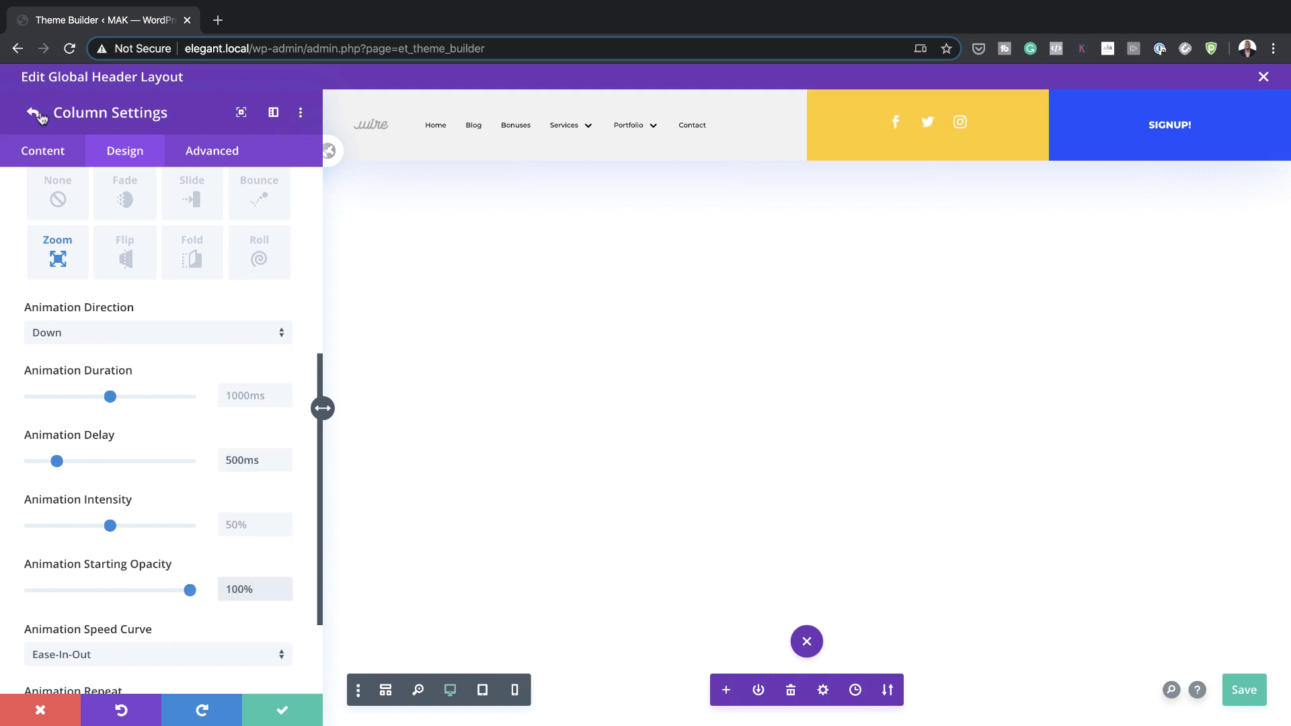
left_click(35, 114)
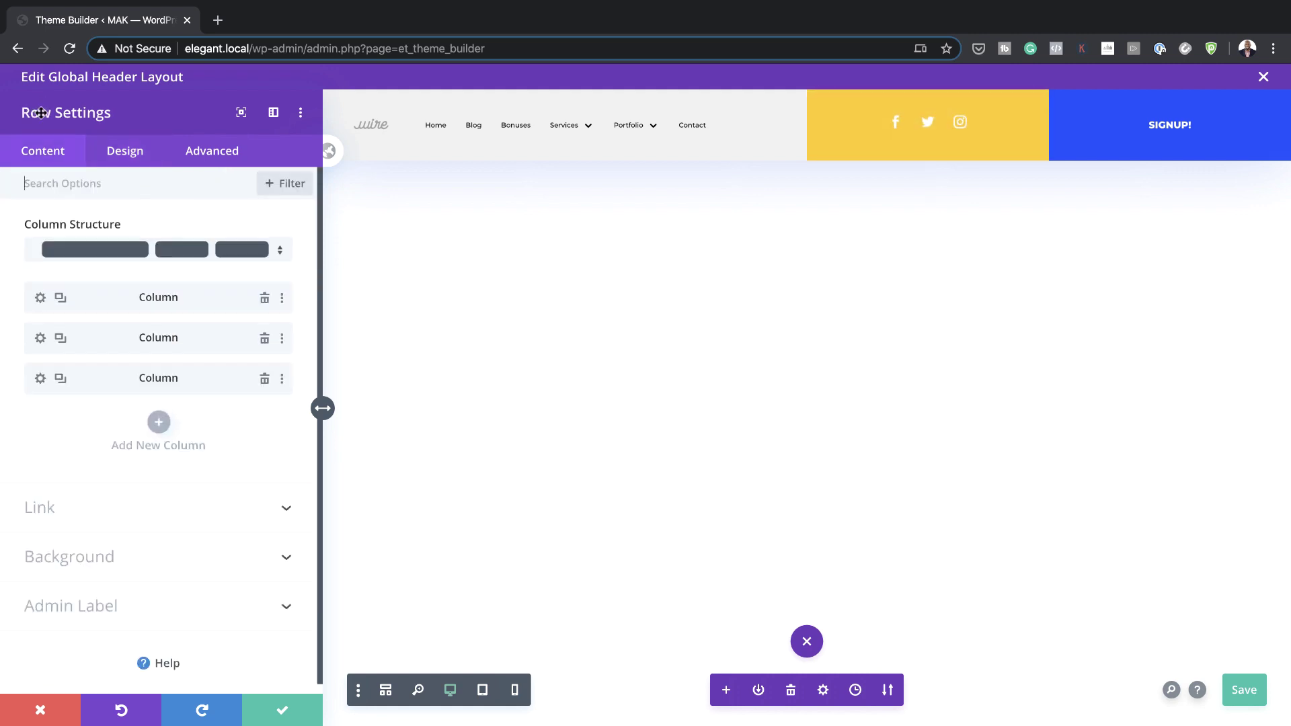
Give the row's third column a Zoom animation with direction Up
left_click(39, 378)
left_click(134, 157)
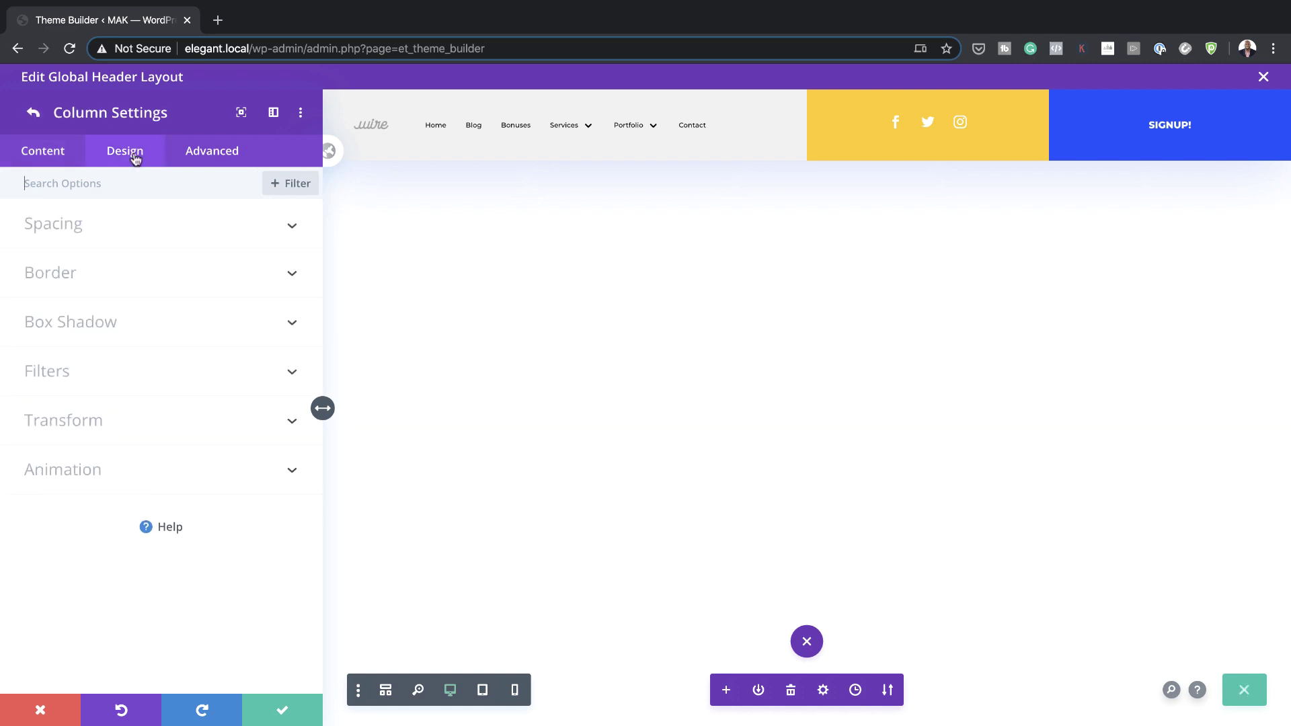
left_click(81, 470)
left_click(67, 575)
scroll(135, 592, "down", 3)
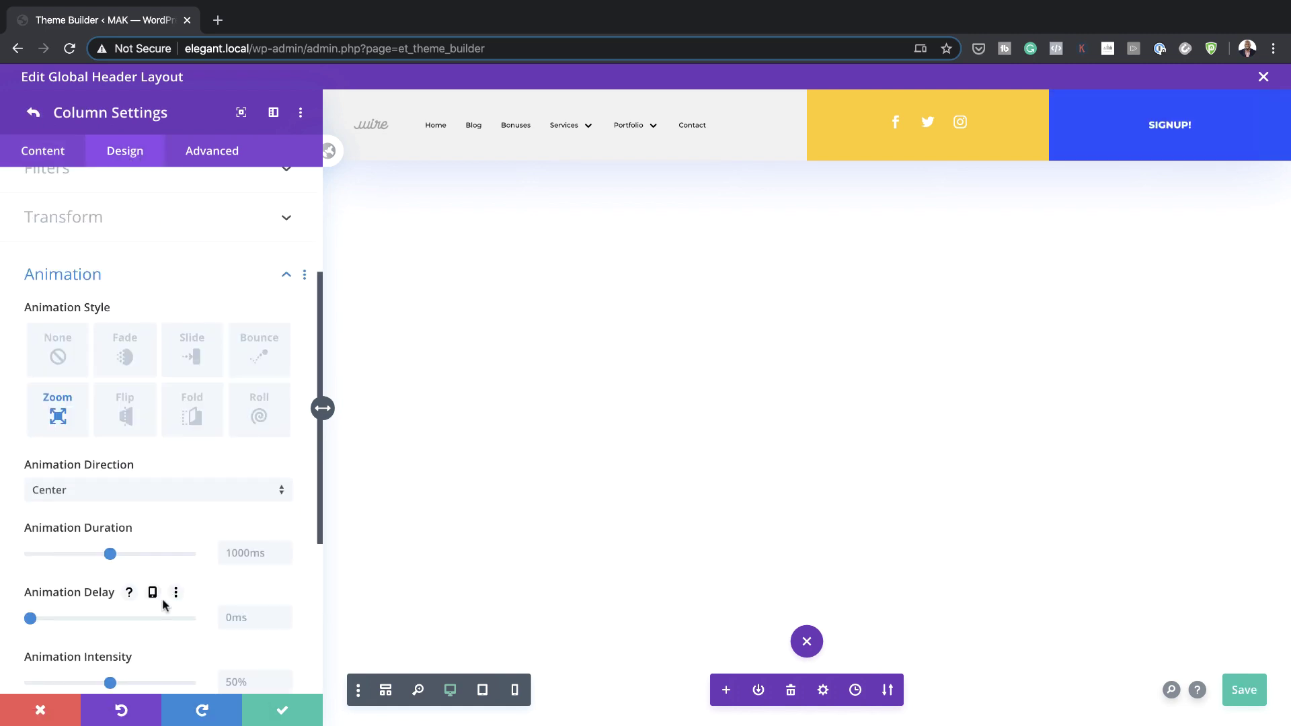
scroll(160, 595, "down", 1)
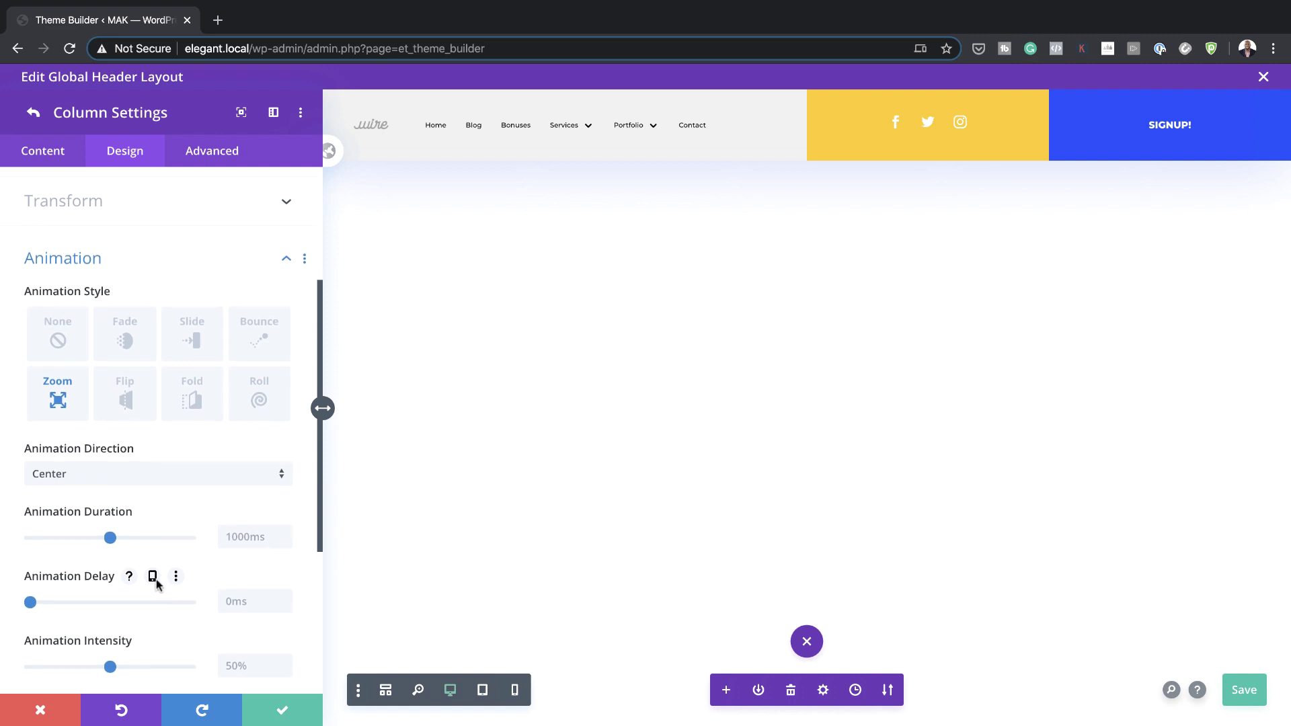
left_click(125, 469)
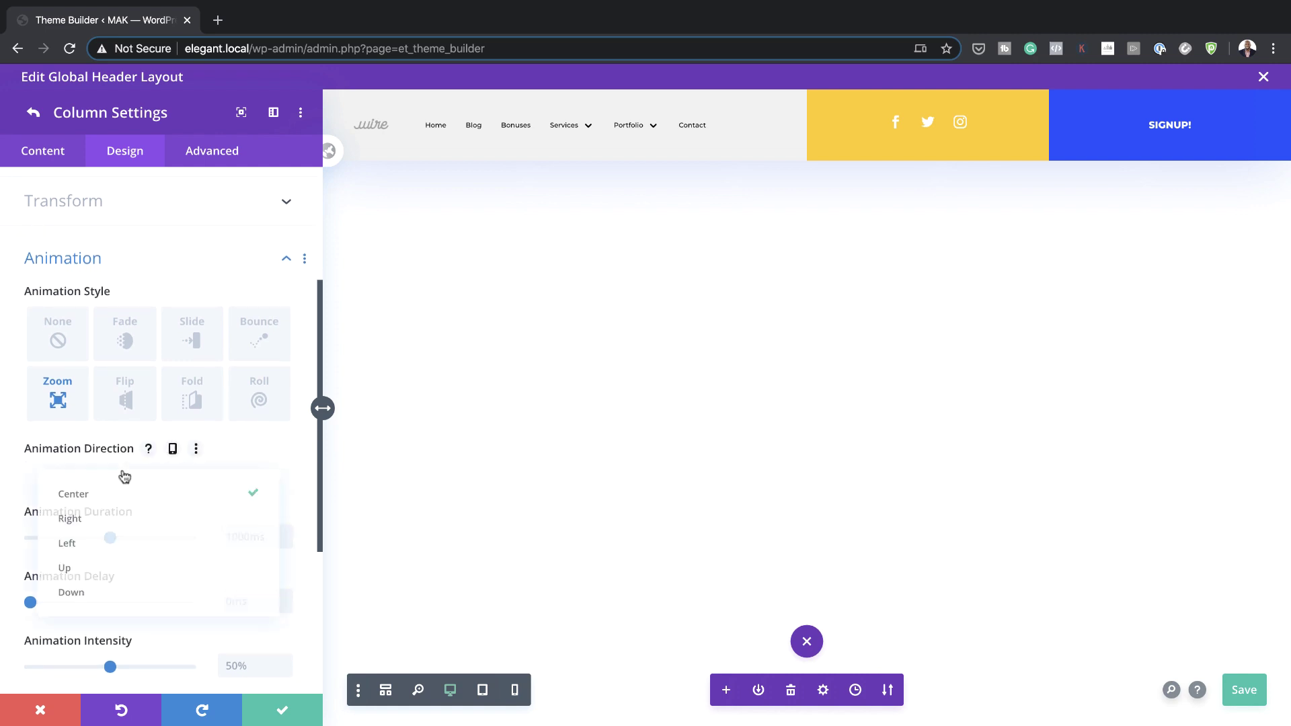
left_click(121, 564)
Set the third column's animation delay to 1000ms and starting opacity to 100%, and save the row settings
scroll(118, 567, "down", 2)
scroll(118, 567, "down", 1)
left_click(256, 457)
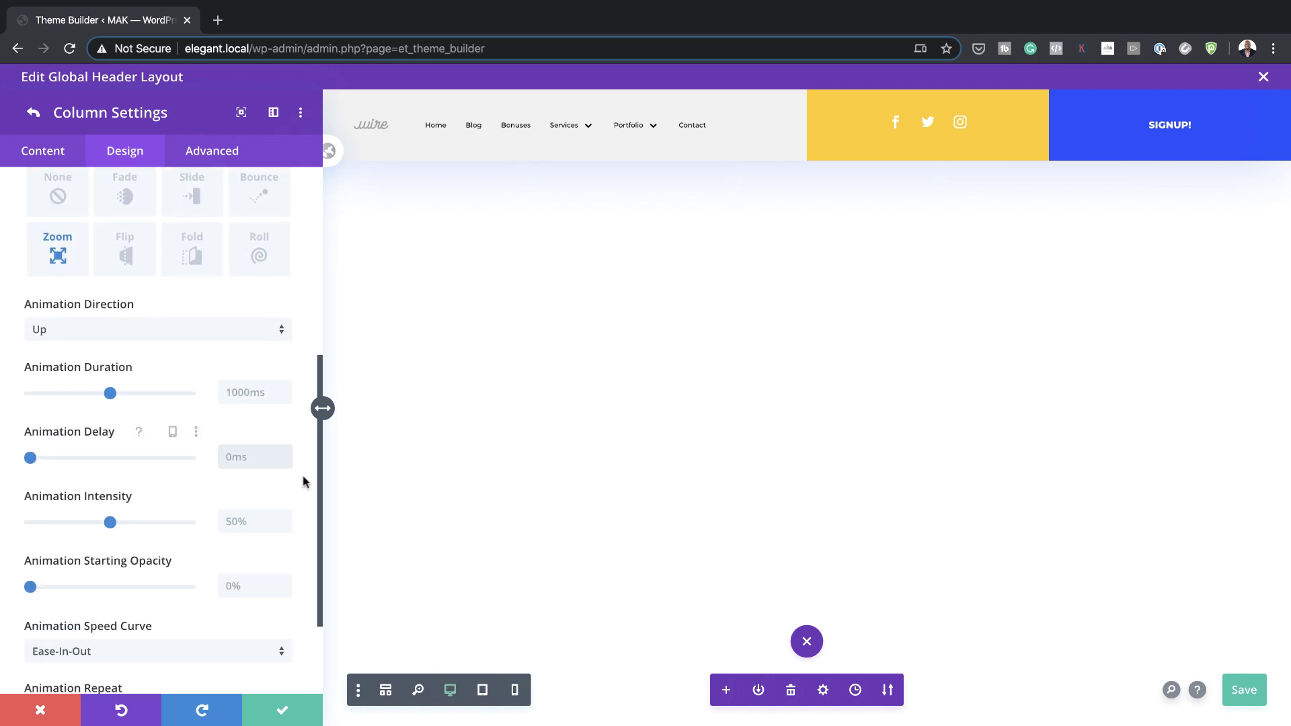
type("1000")
scroll(190, 536, "down", 3)
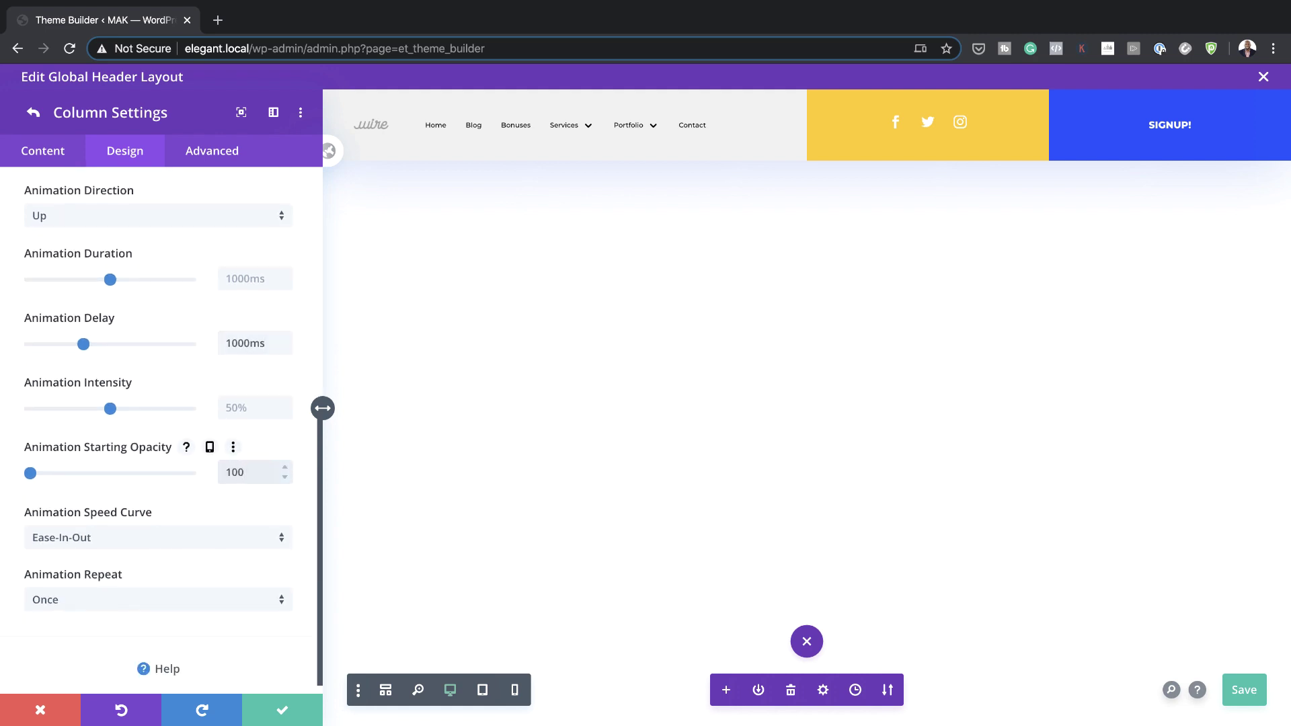
type("100")
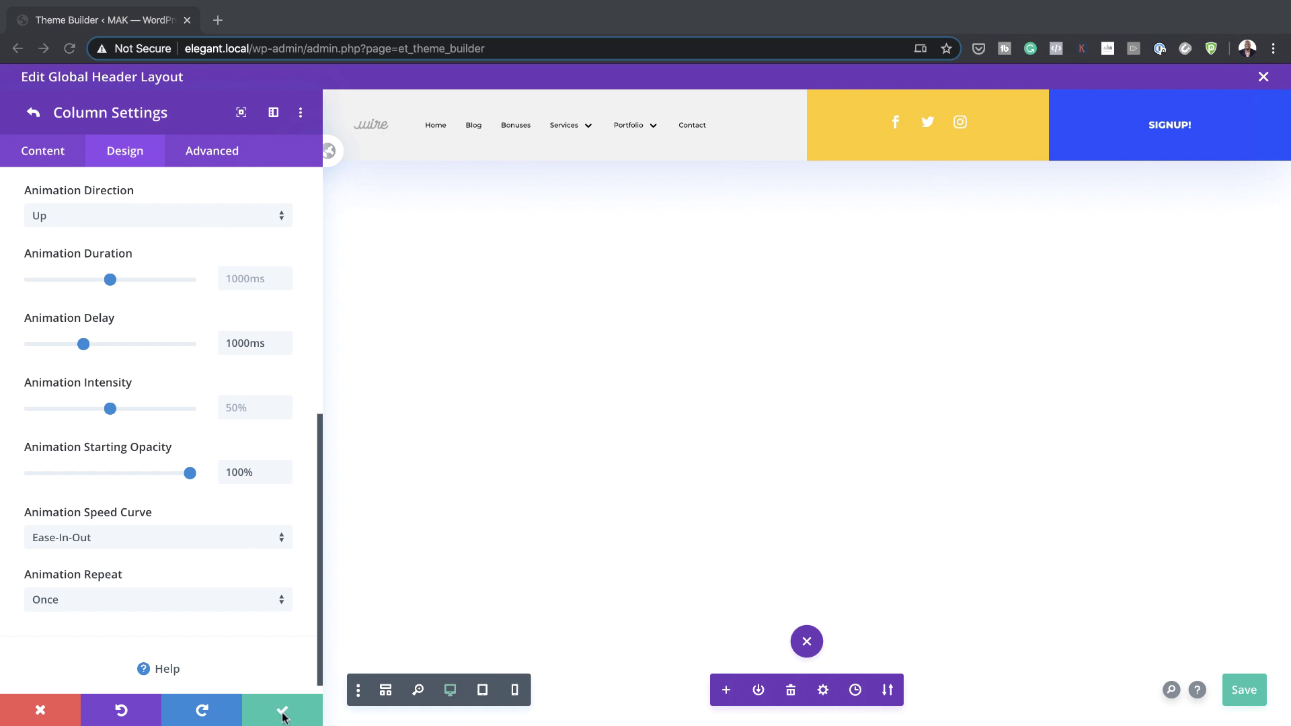
left_click(282, 713)
left_click(282, 713)
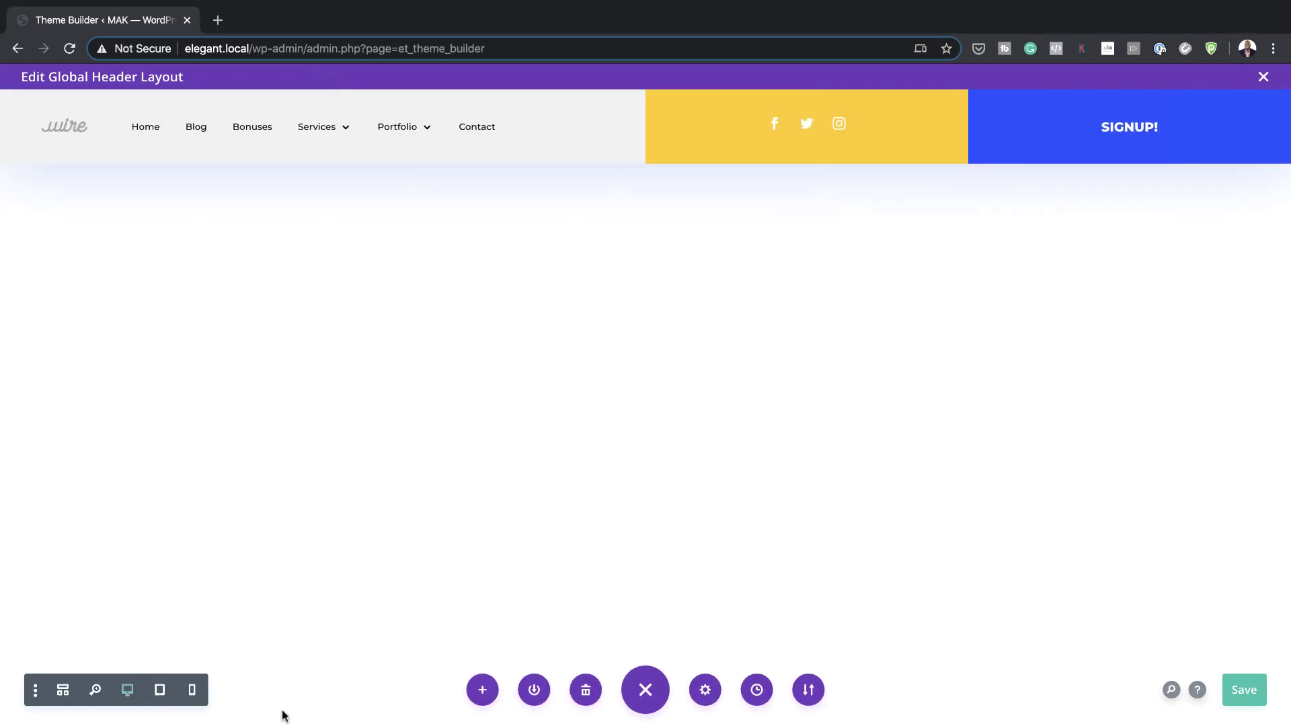
Apply a Fade animation to the Menu module in the first column
mouse_move(395, 147)
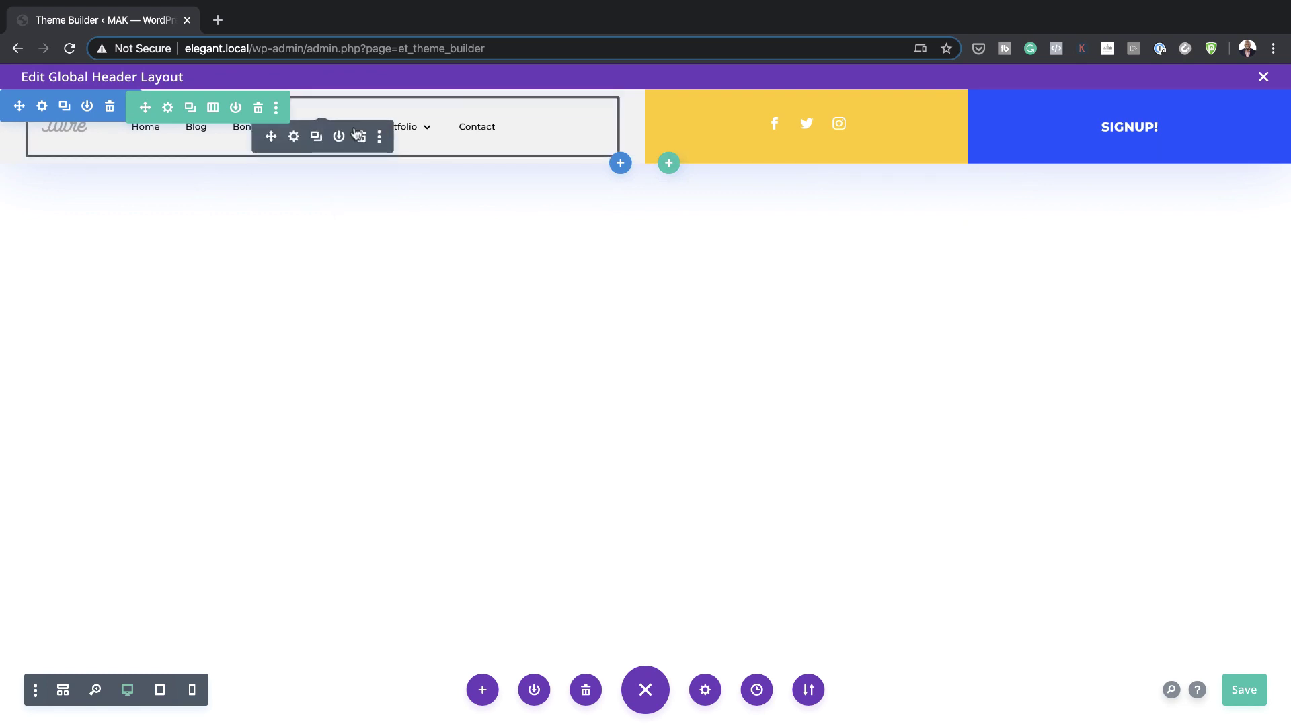
left_click(294, 137)
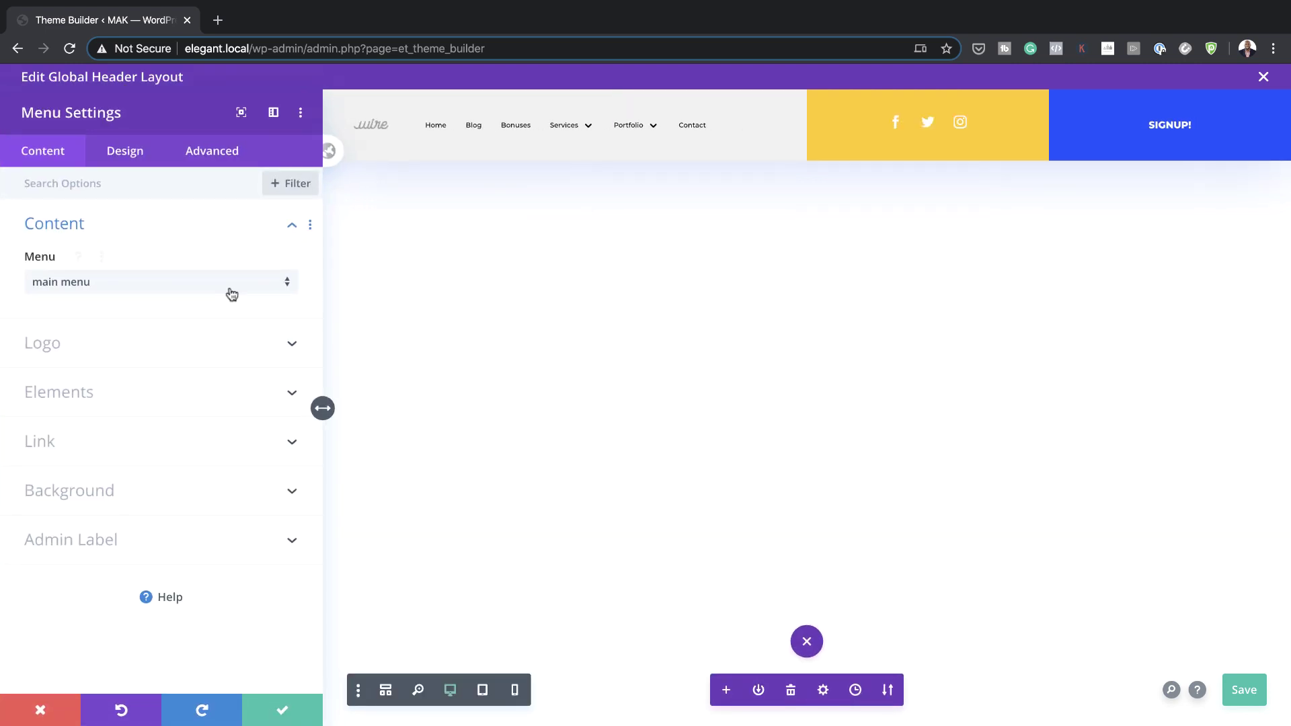
left_click(115, 165)
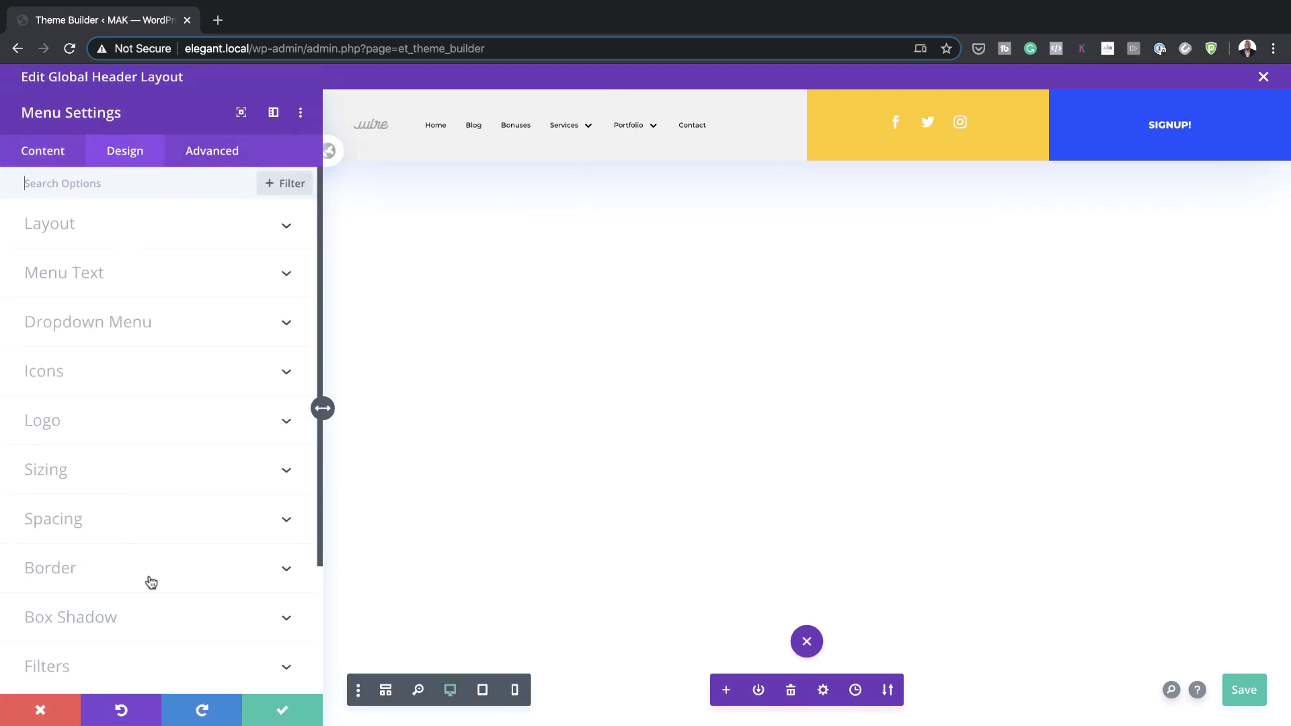
scroll(151, 582, "down", 3)
left_click(99, 601)
scroll(100, 595, "down", 3)
left_click(123, 434)
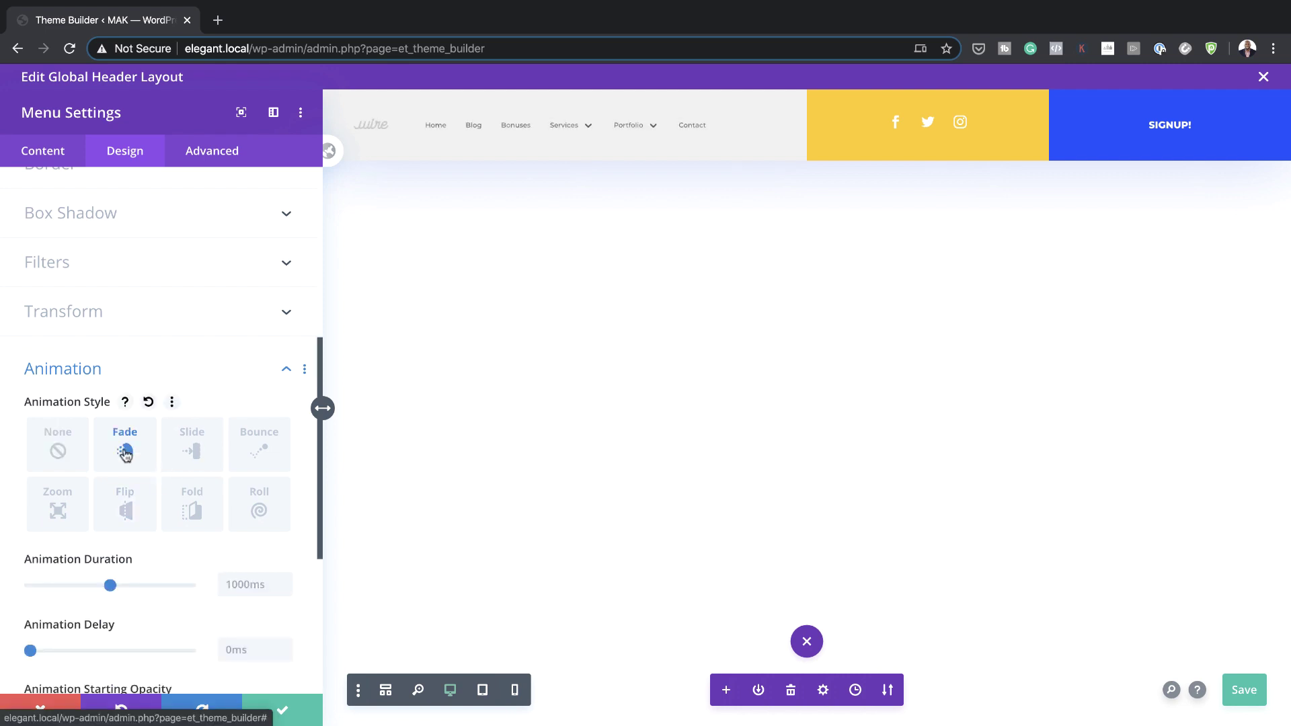
Set the Menu module's animation delay to 1500ms and save the module
scroll(136, 489, "down", 1)
scroll(137, 489, "down", 2)
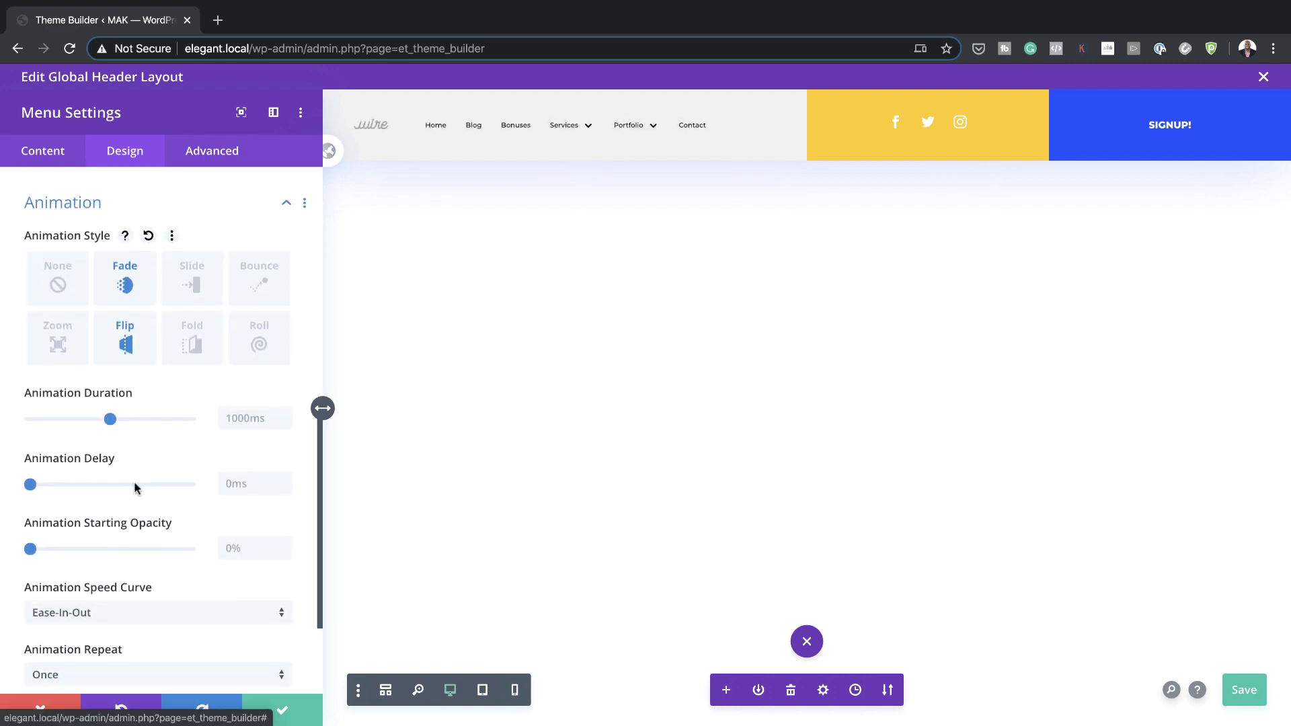
left_click(239, 484)
type("1500ms")
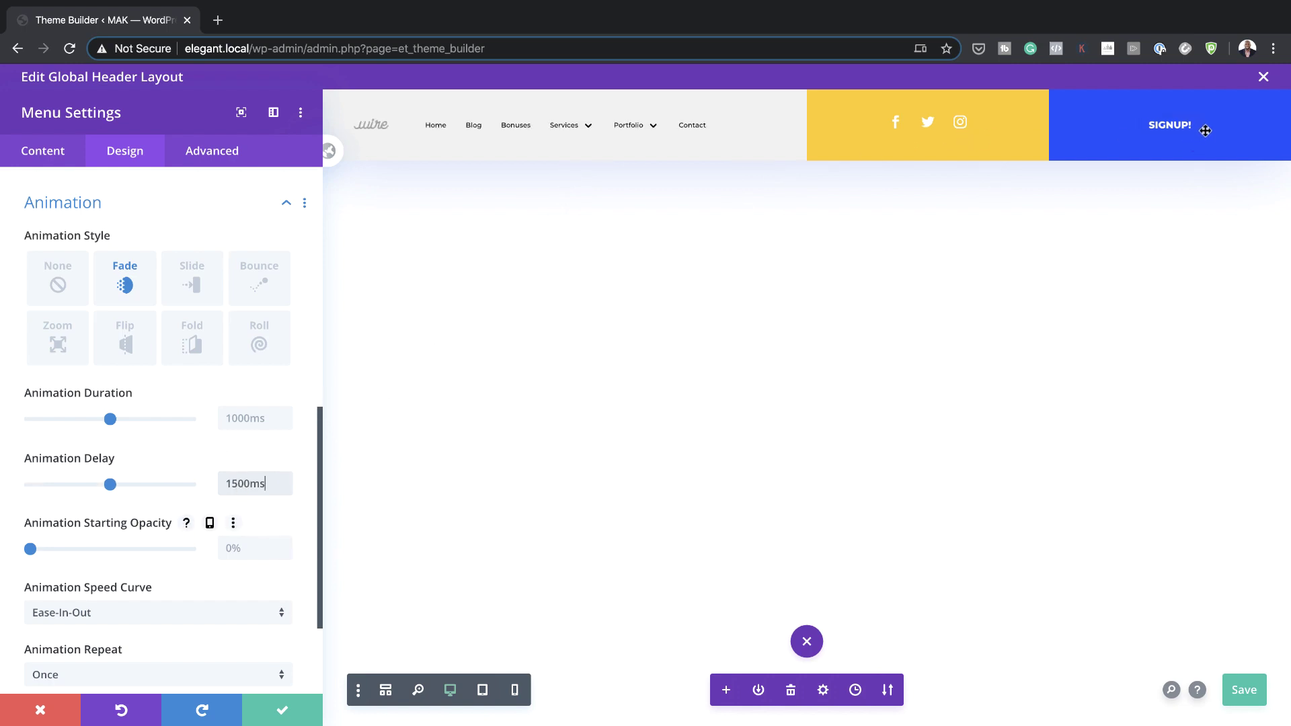
left_click(285, 711)
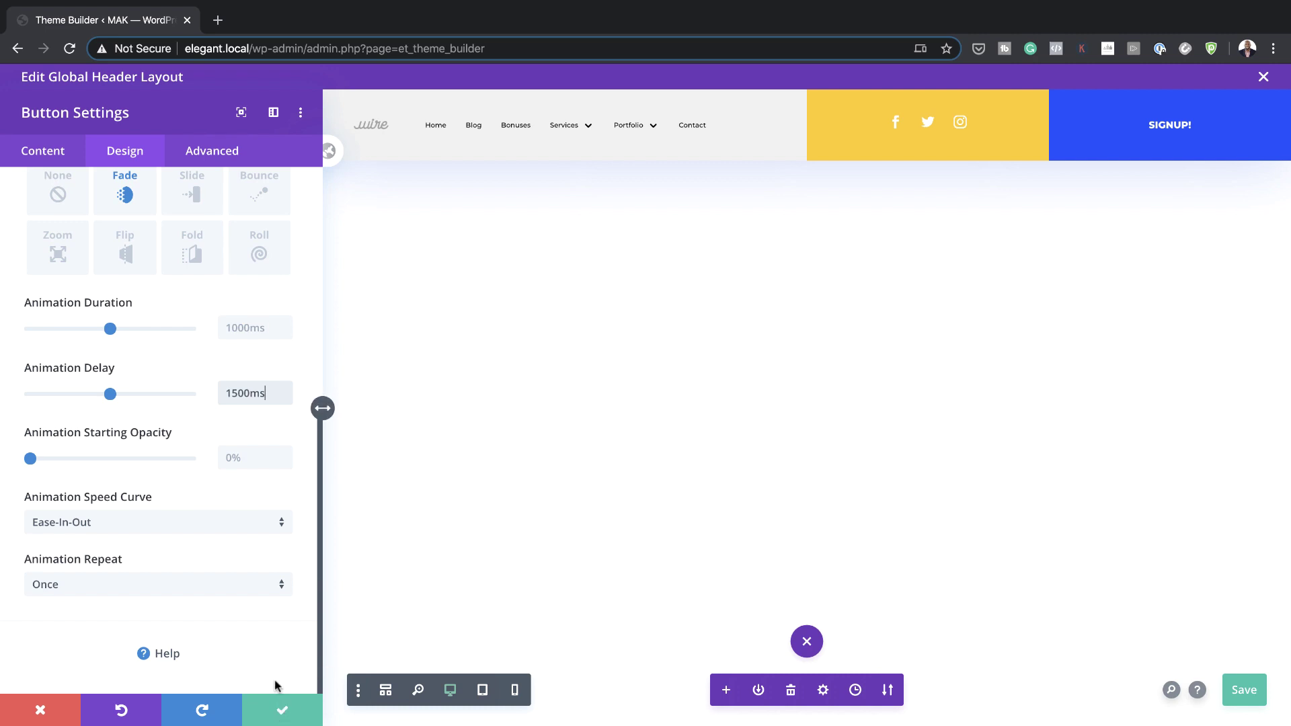
Save the Signup! button's module settings and exit the global header layout with all changes saved
scroll(228, 296, "up", 2)
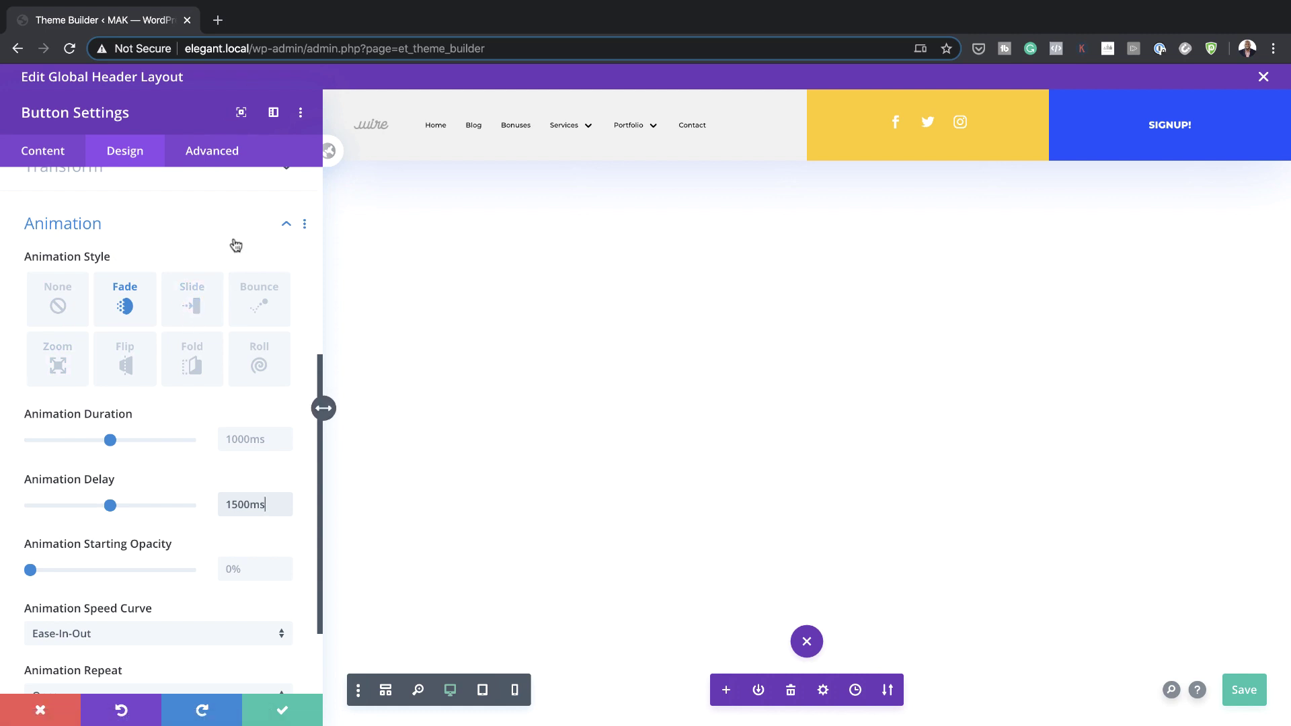
left_click(286, 717)
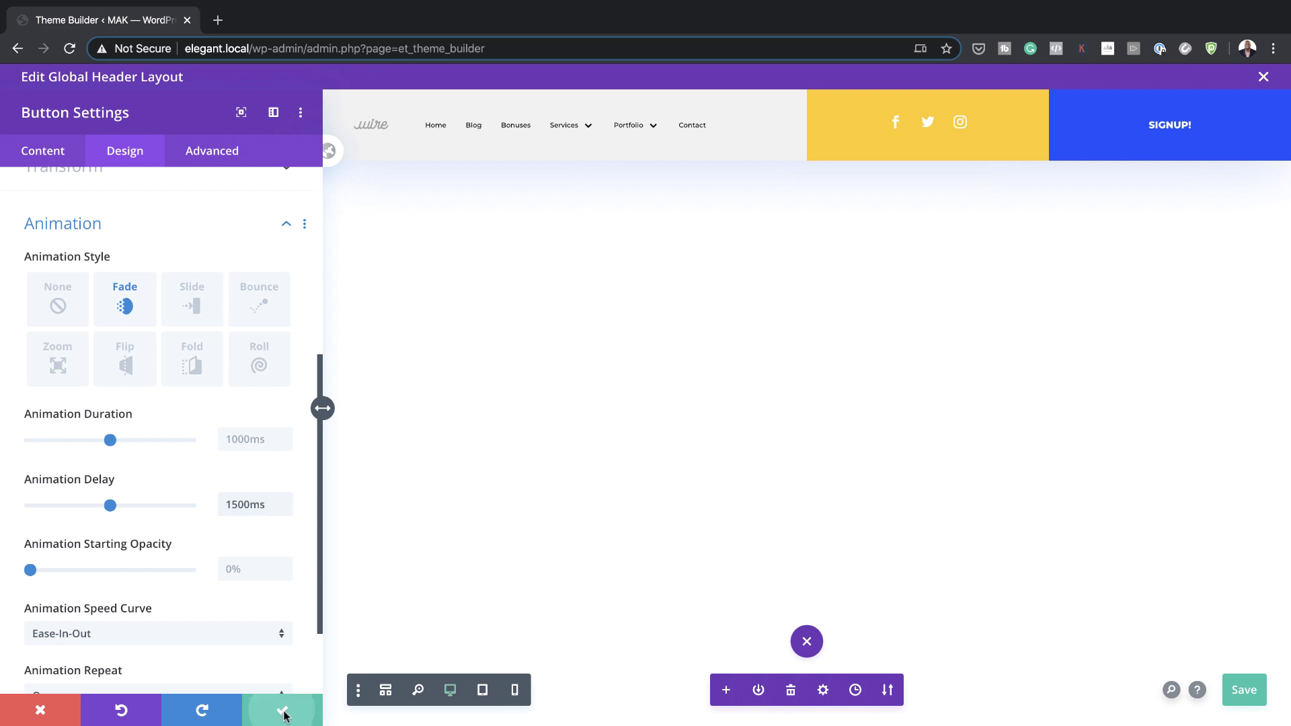
left_click(1253, 693)
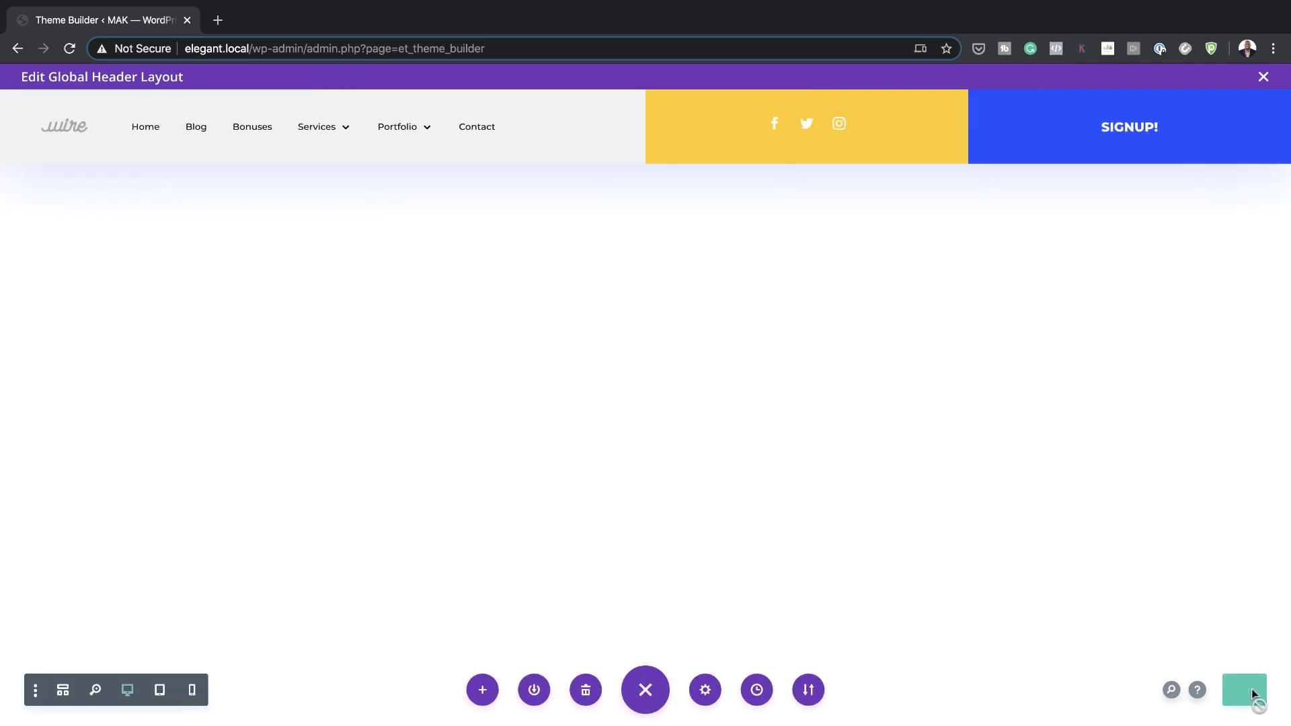
left_click(1263, 77)
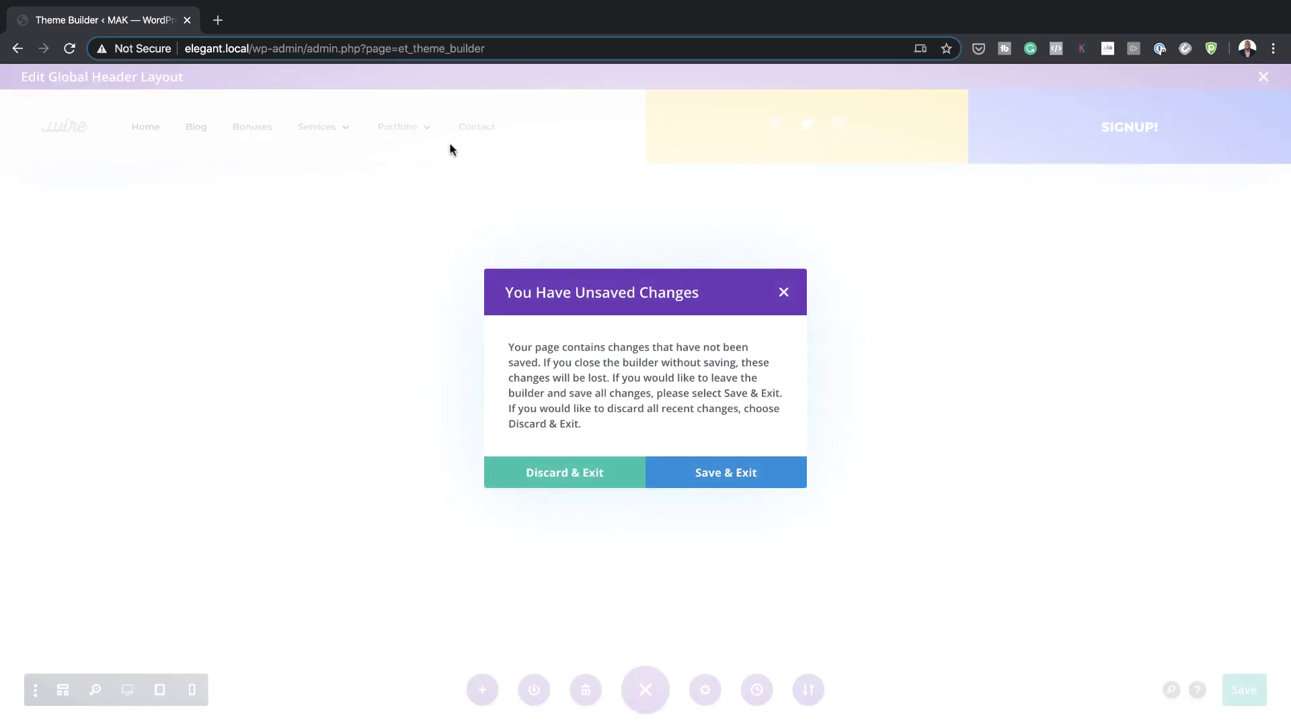
left_click(738, 470)
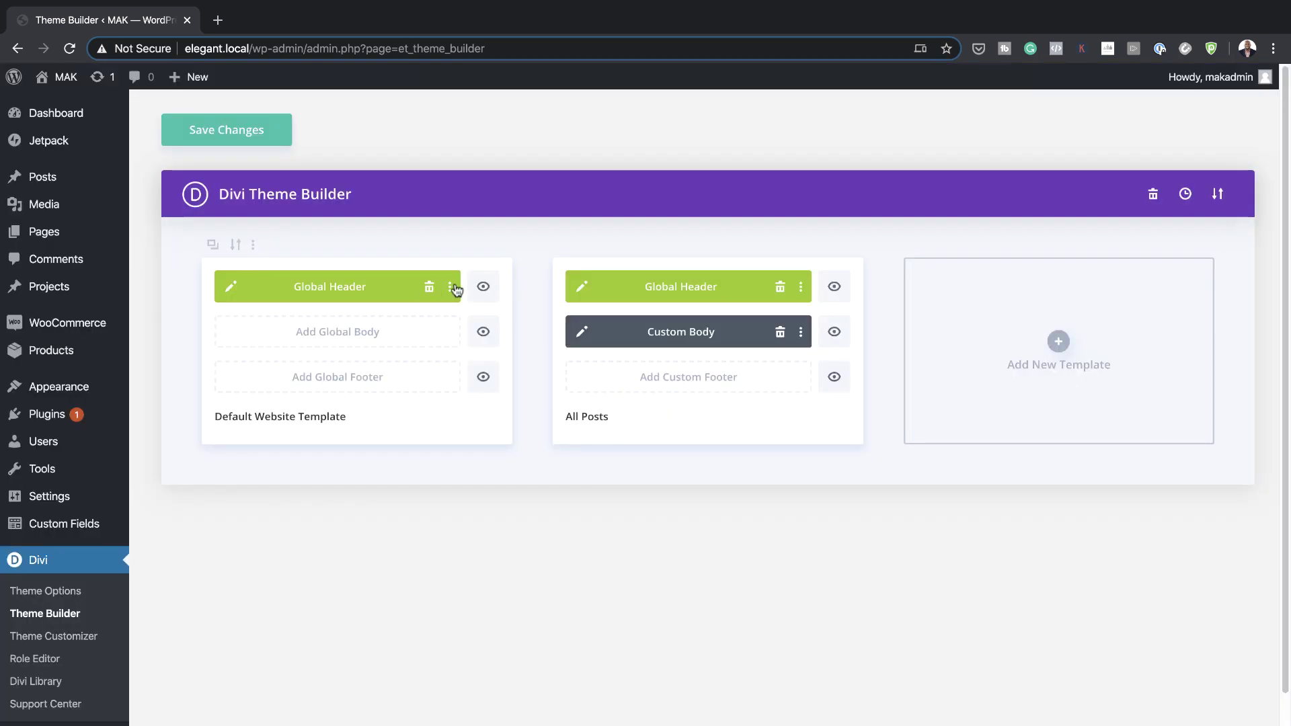
Save the Theme Builder changes and visit the live site to check the animated header
left_click(240, 131)
mouse_move(61, 76)
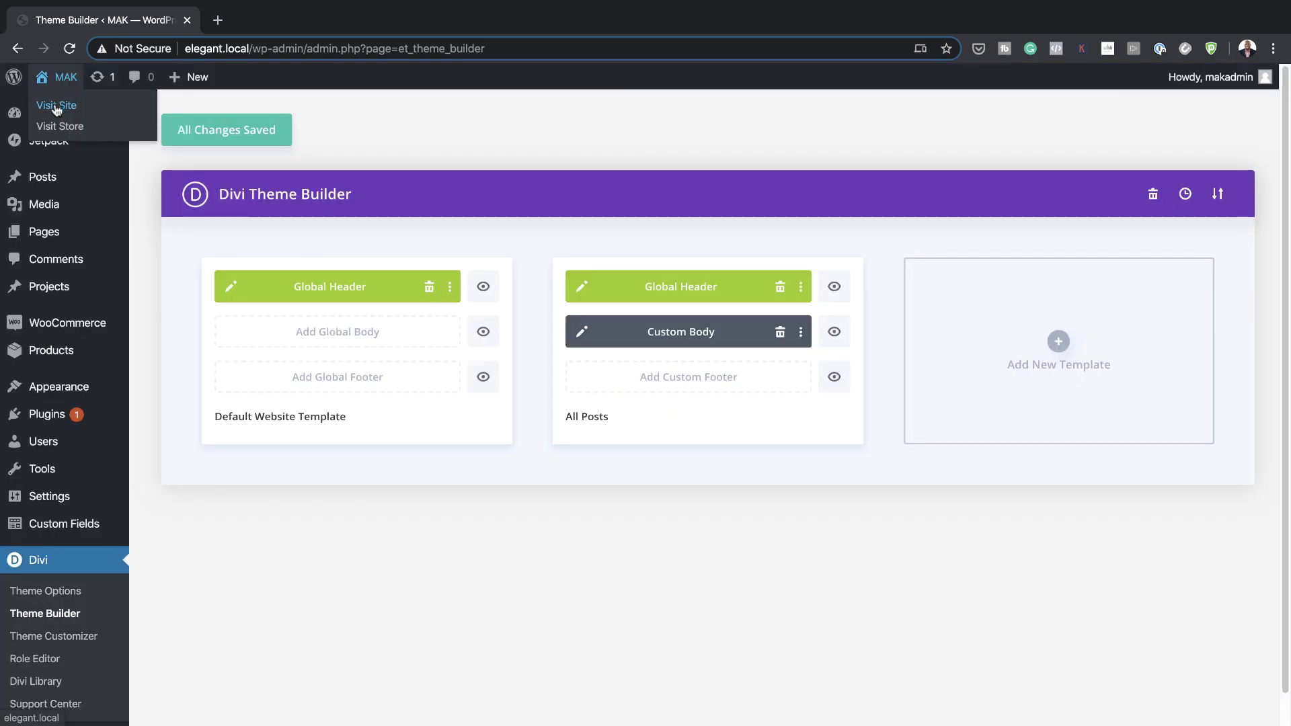
left_click(56, 107)
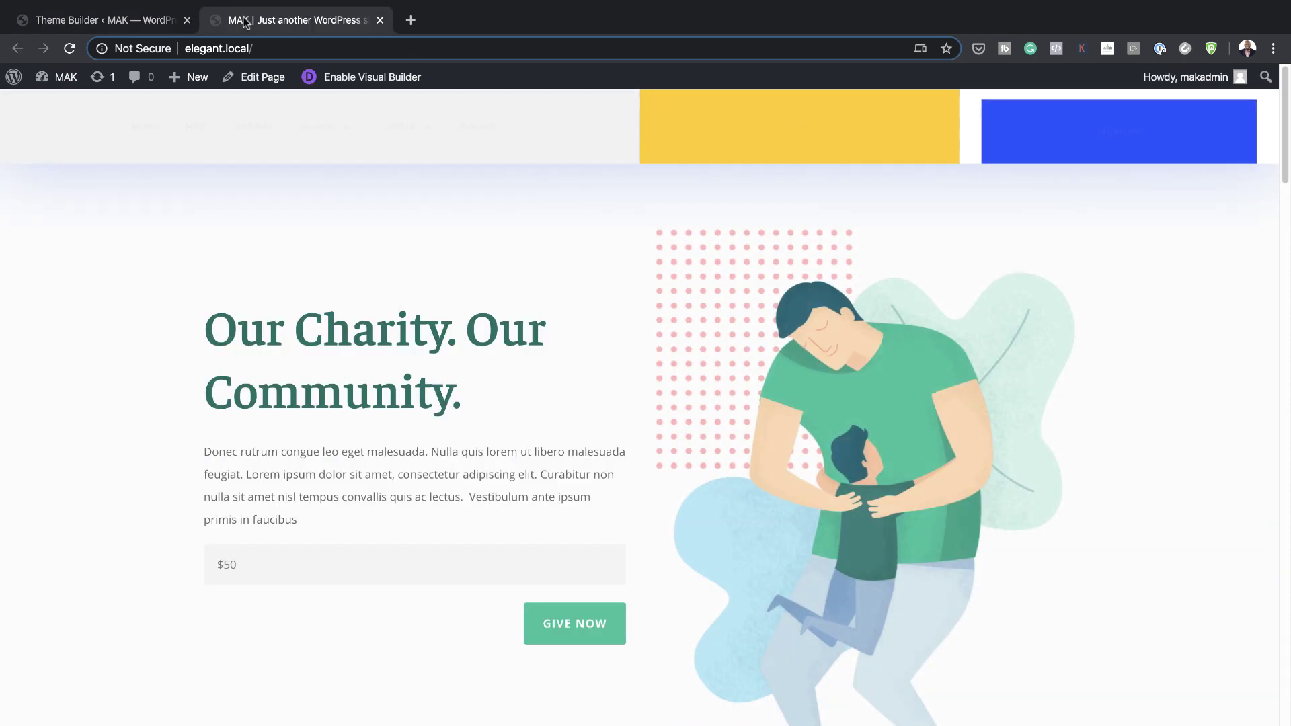